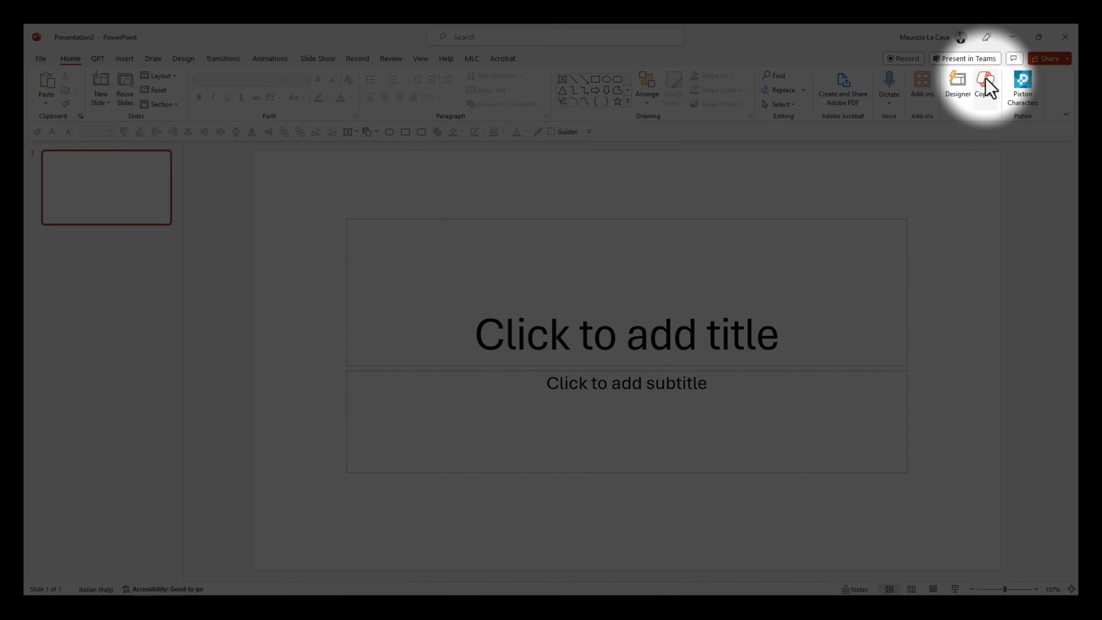
Step: Pin Copilot to the Quick Access Toolbar, open its pane wider, and focus the prompt box
right_click(984, 78)
click(965, 89)
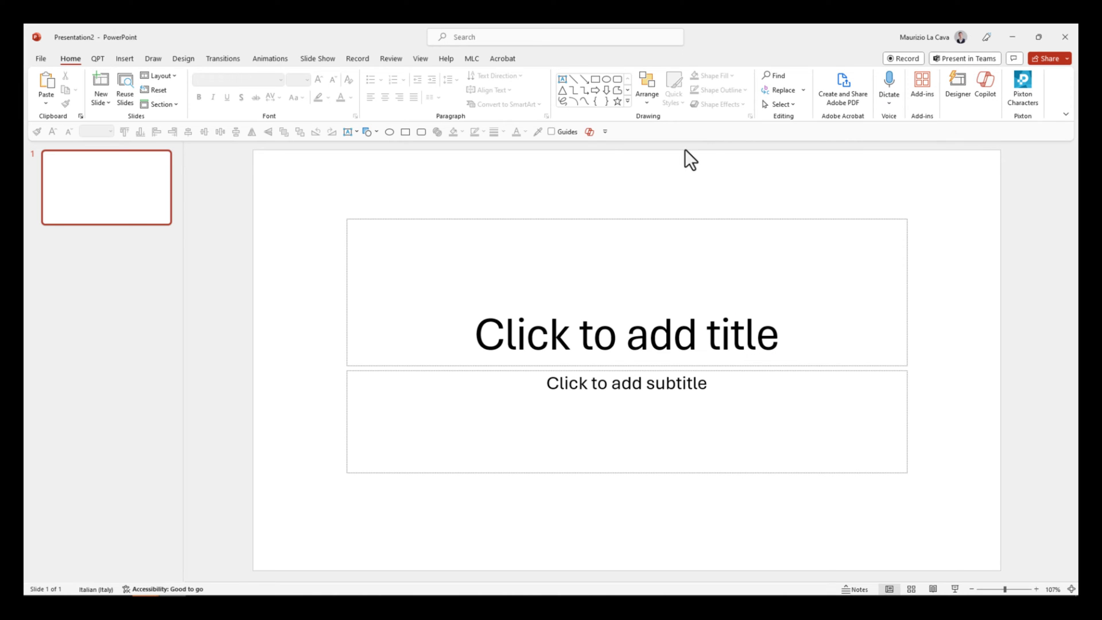
click(593, 134)
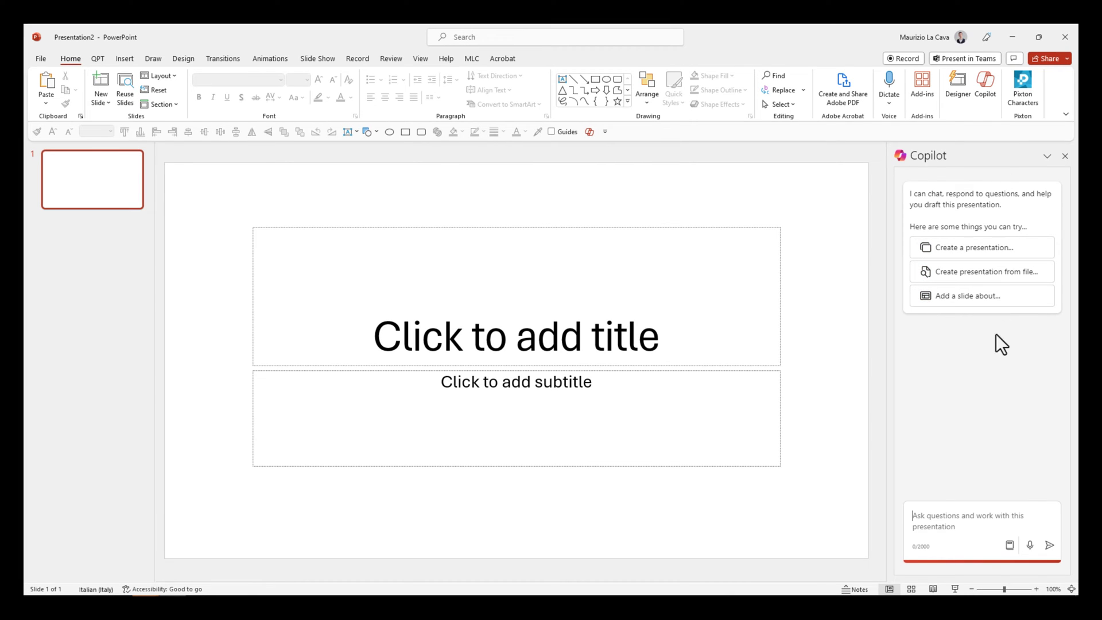
drag(887, 360, 845, 357)
click(875, 525)
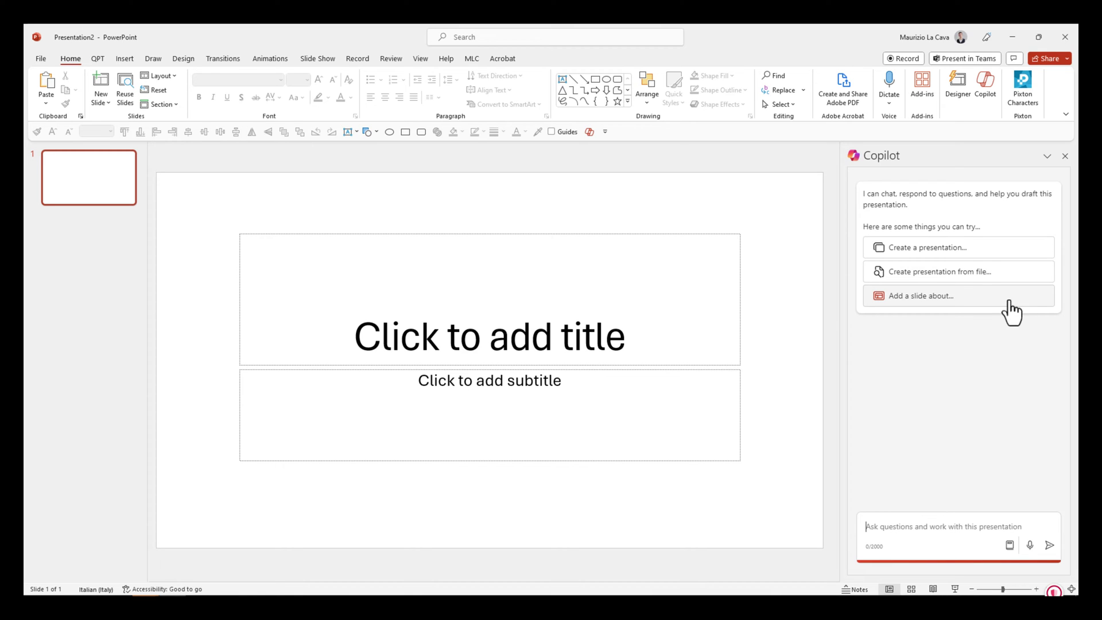
Step: Create a presentation from the hook ideas Word document via Copilot's 'Create presentation from file'
click(959, 279)
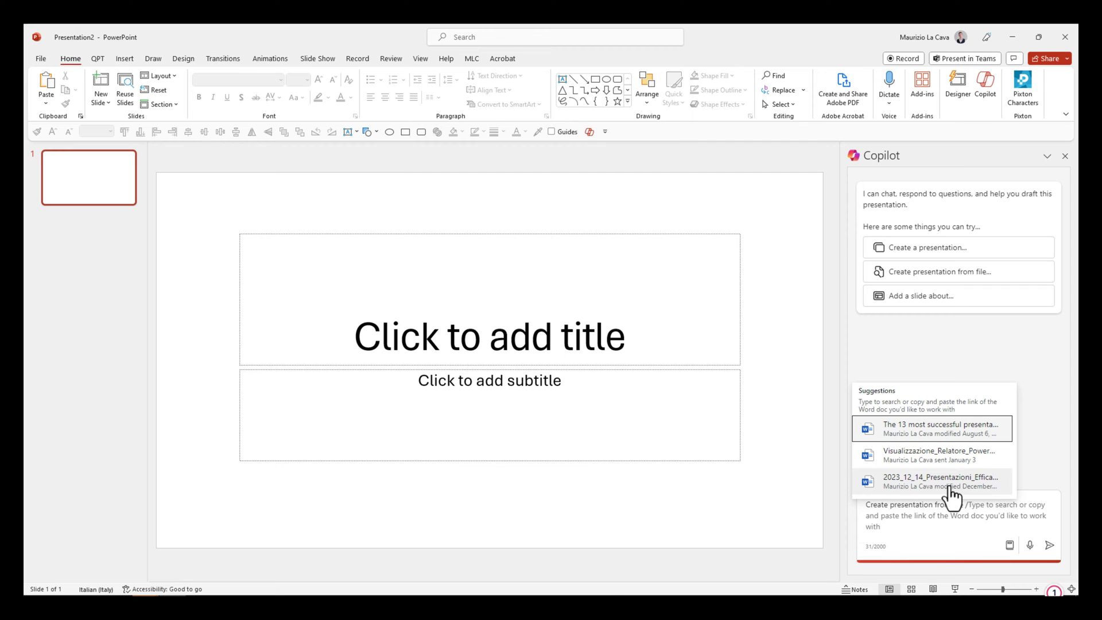
click(947, 432)
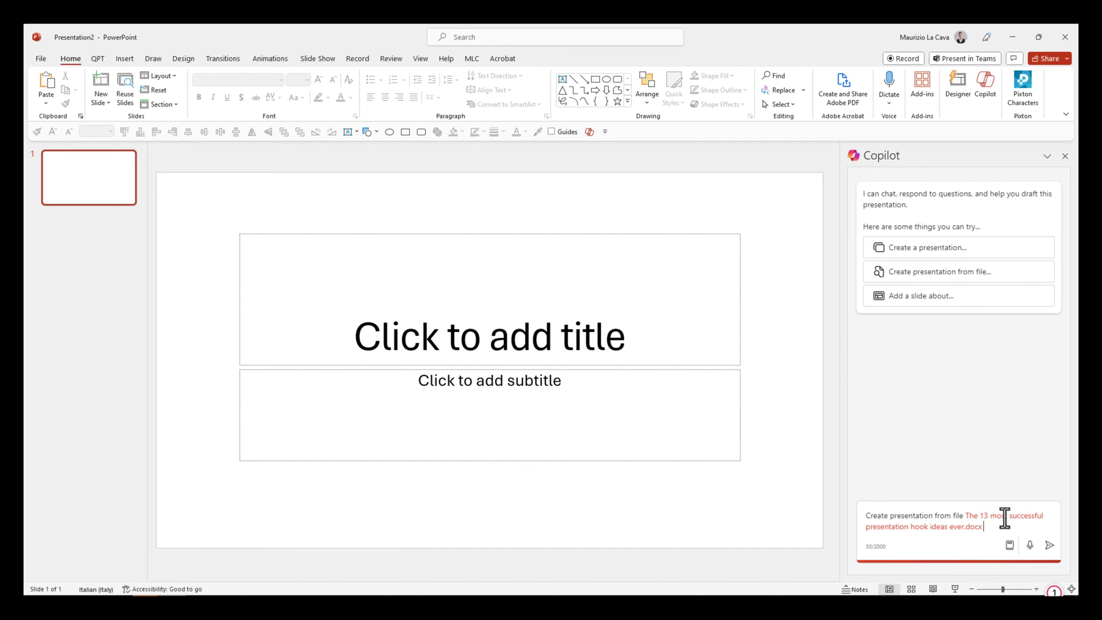
click(1049, 546)
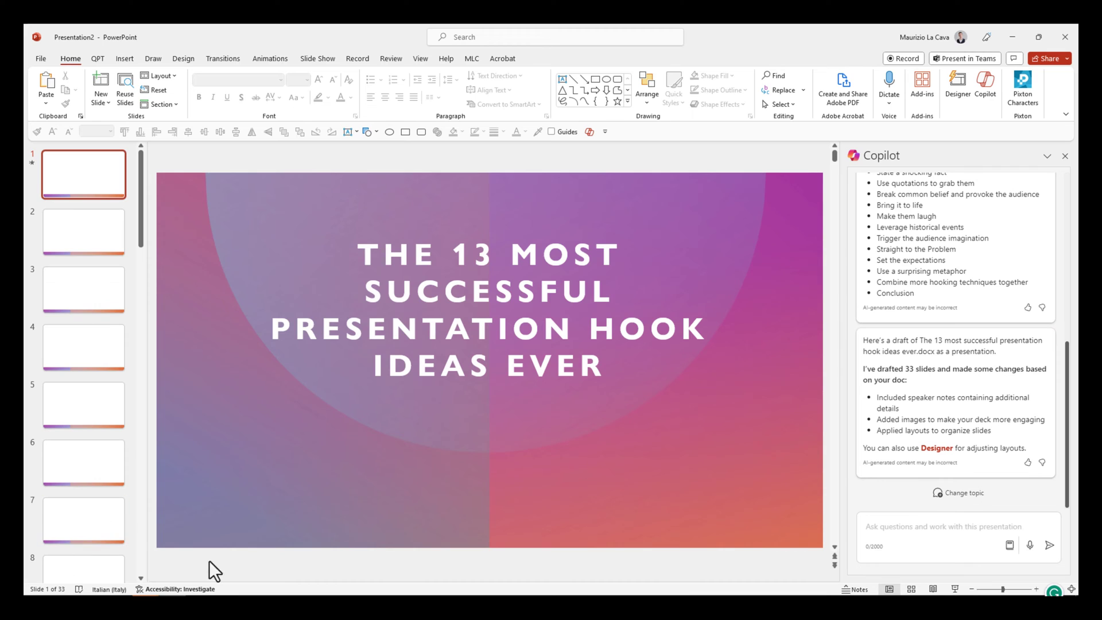
Step: Enlarge the Notes pane and read the speaker notes of the title and Agenda slides
drag(214, 580, 214, 521)
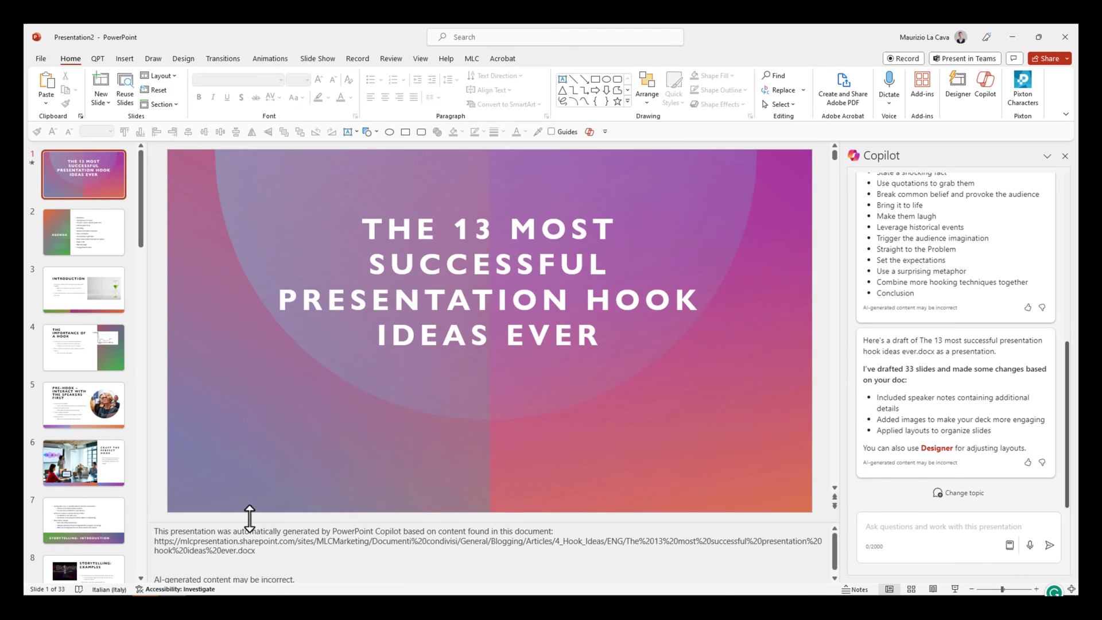
drag(250, 518, 249, 485)
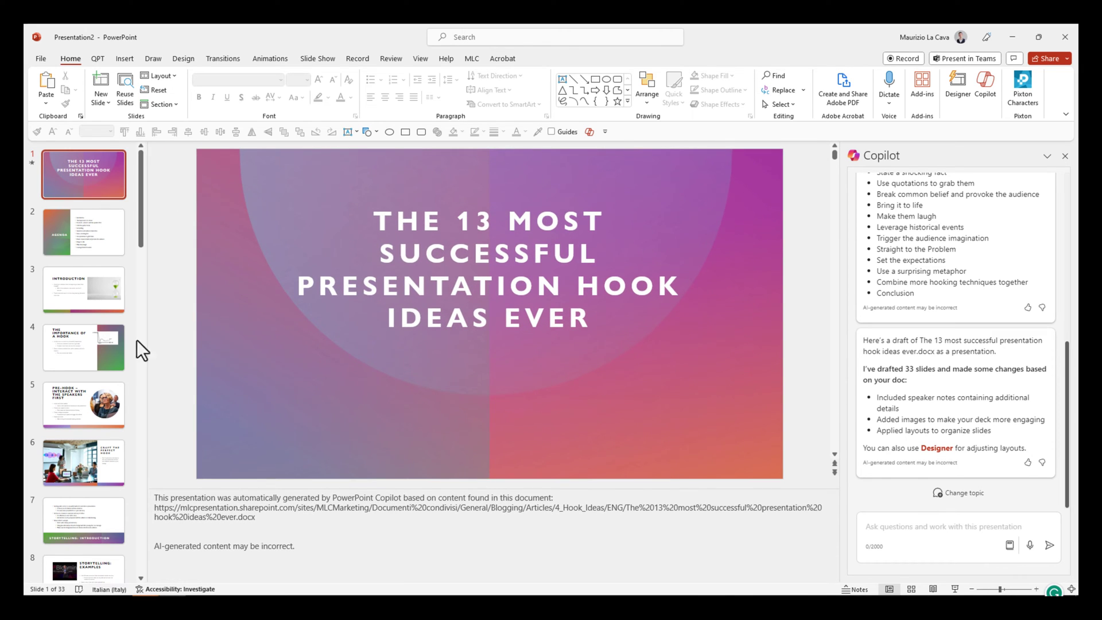
triple_click(226, 545)
click(290, 547)
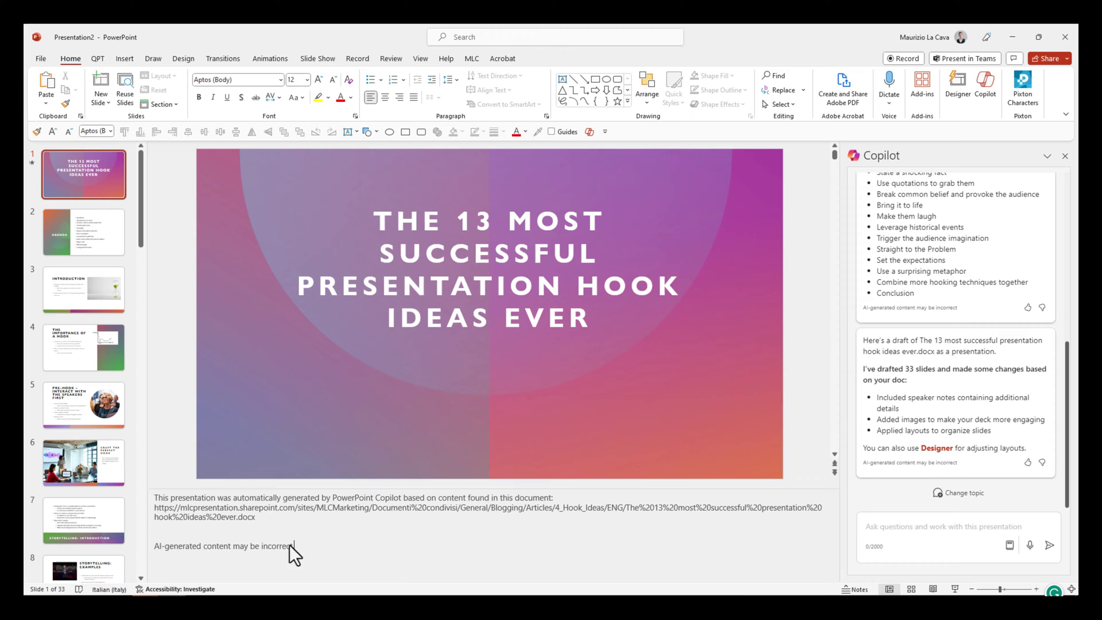
click(87, 229)
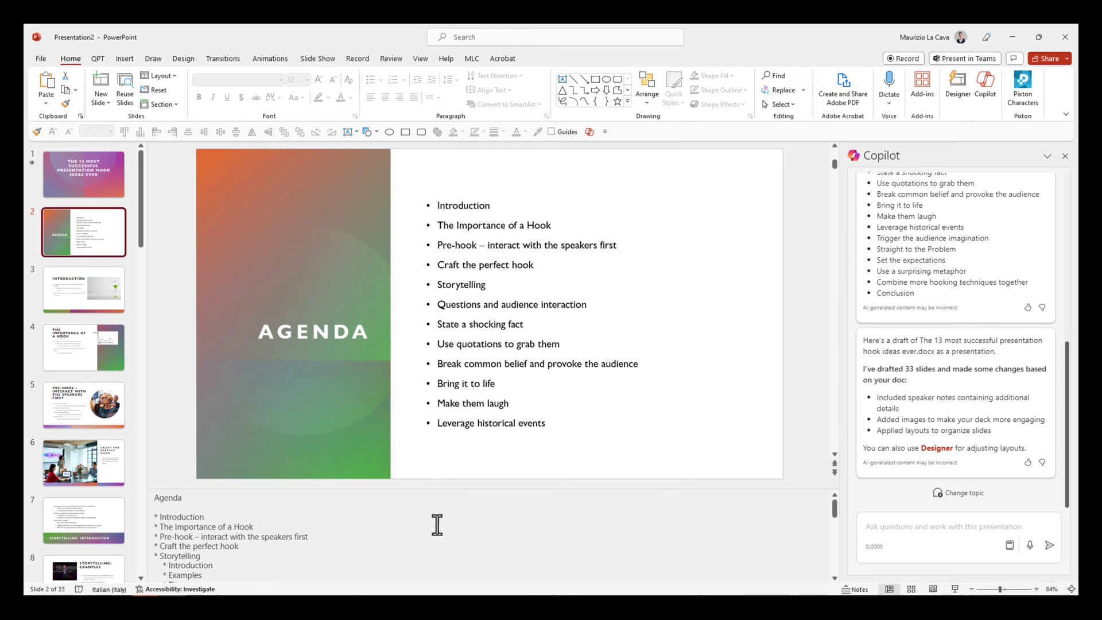
drag(266, 488, 310, 471)
scroll(241, 349, down, 1)
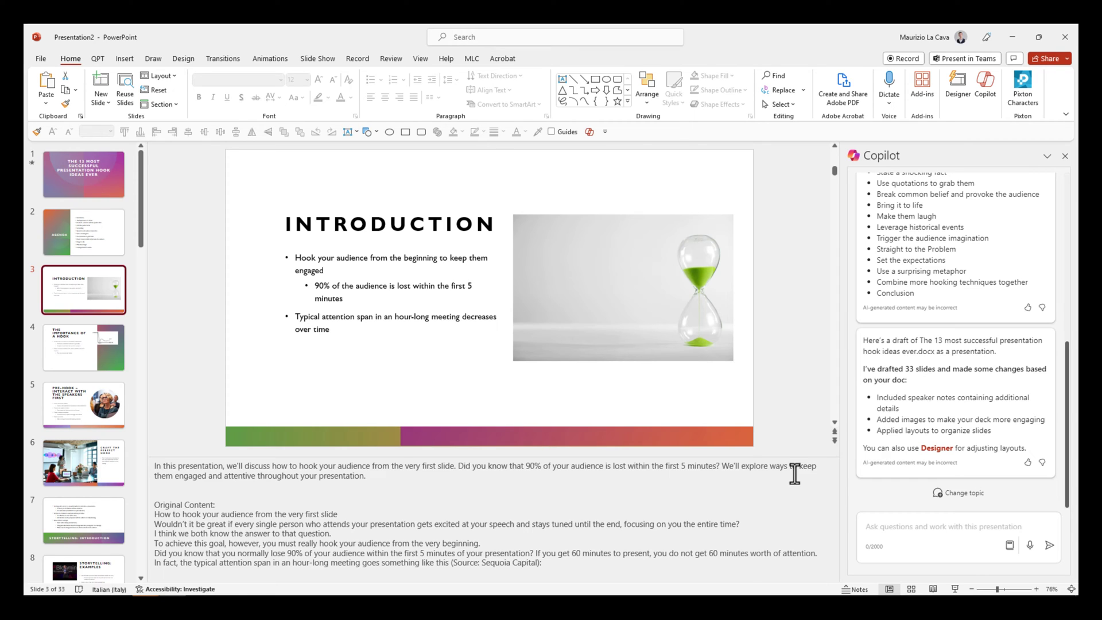
triple_click(379, 480)
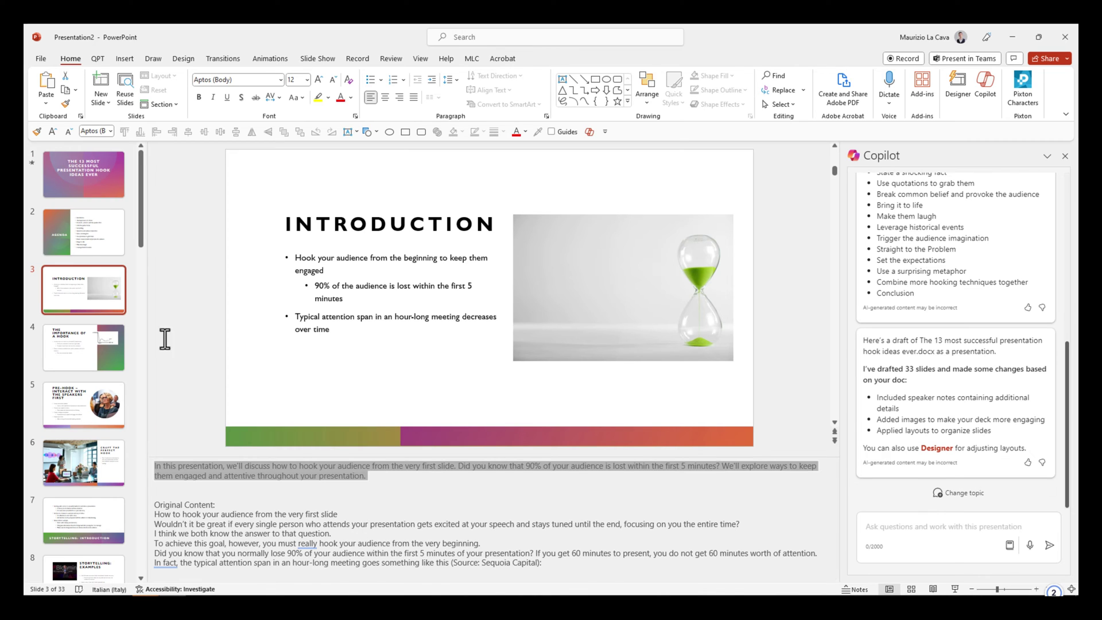
Step: Page from the Agenda slide down to slide 15, 'Questions and Audience Interaction: Direct Questions'
click(85, 244)
key(Down)
key(Down)
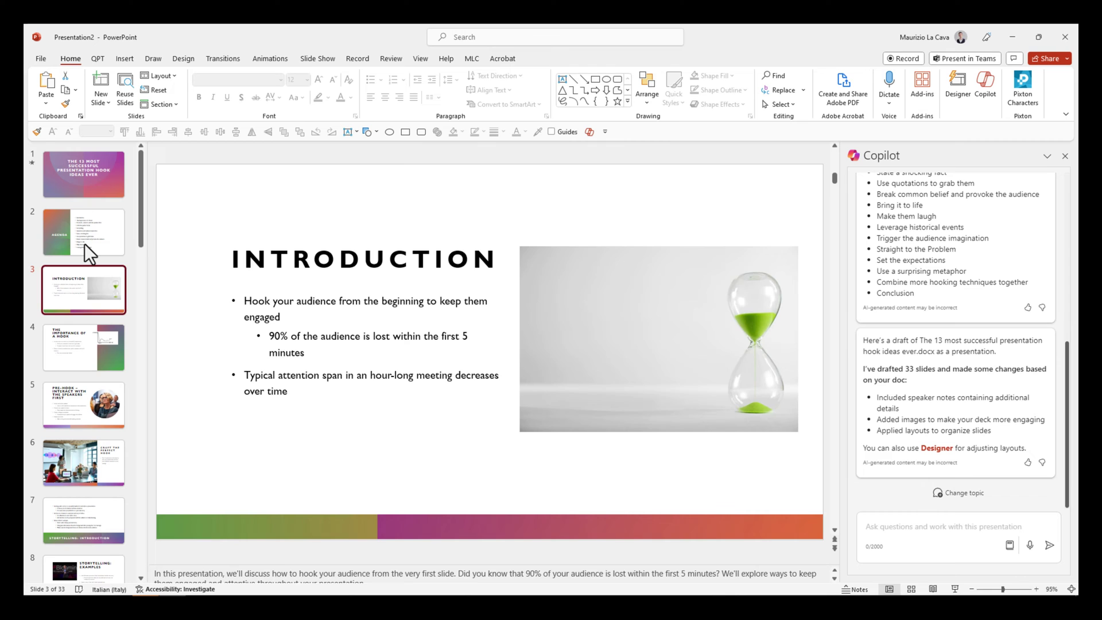
key(Down)
key(Down)
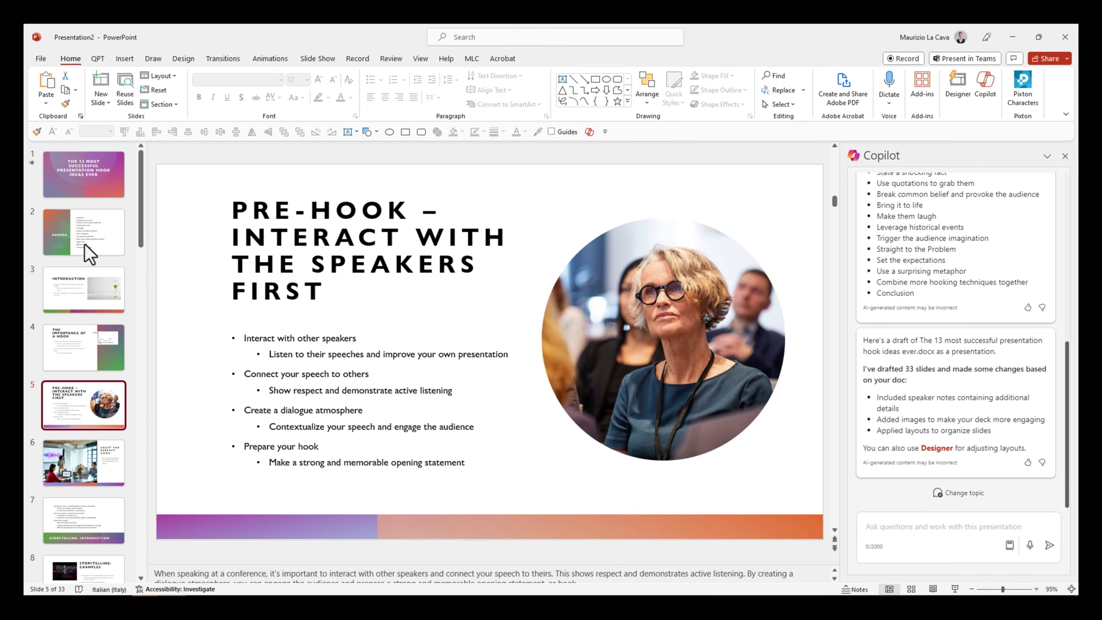
key(Down)
key(Down)
key(Down)
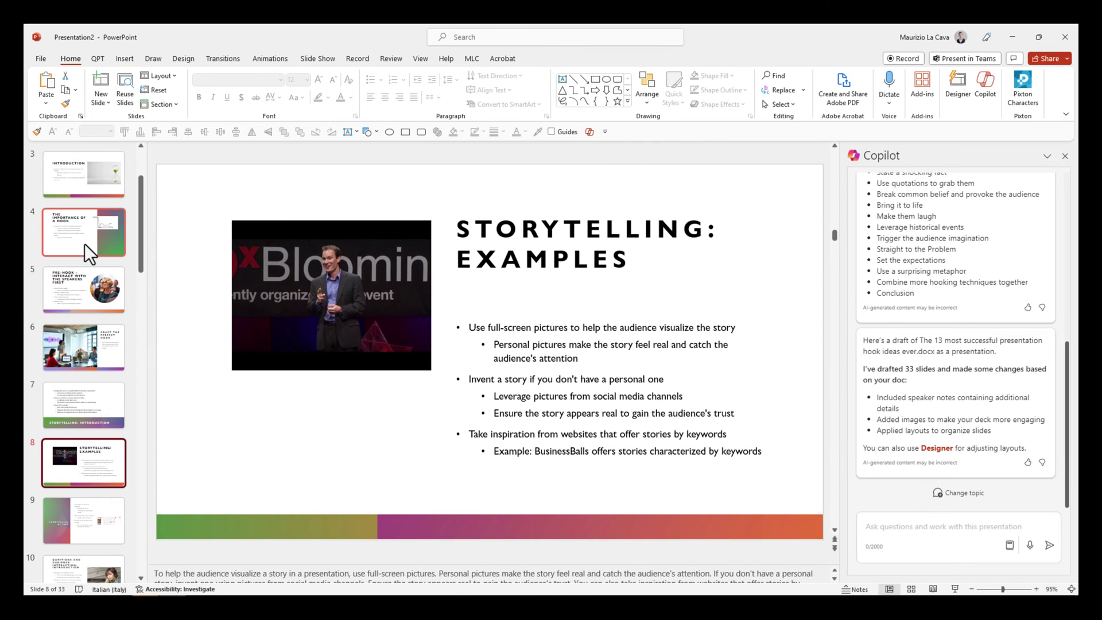
key(Down)
key(Down)
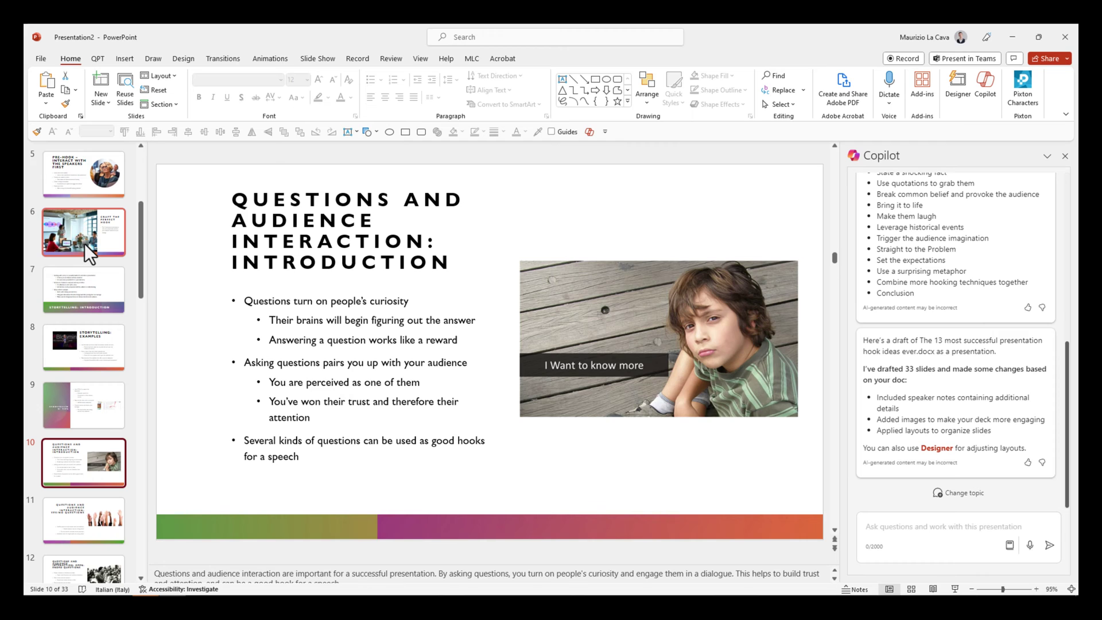
key(Down)
key(Down)
key(Down)
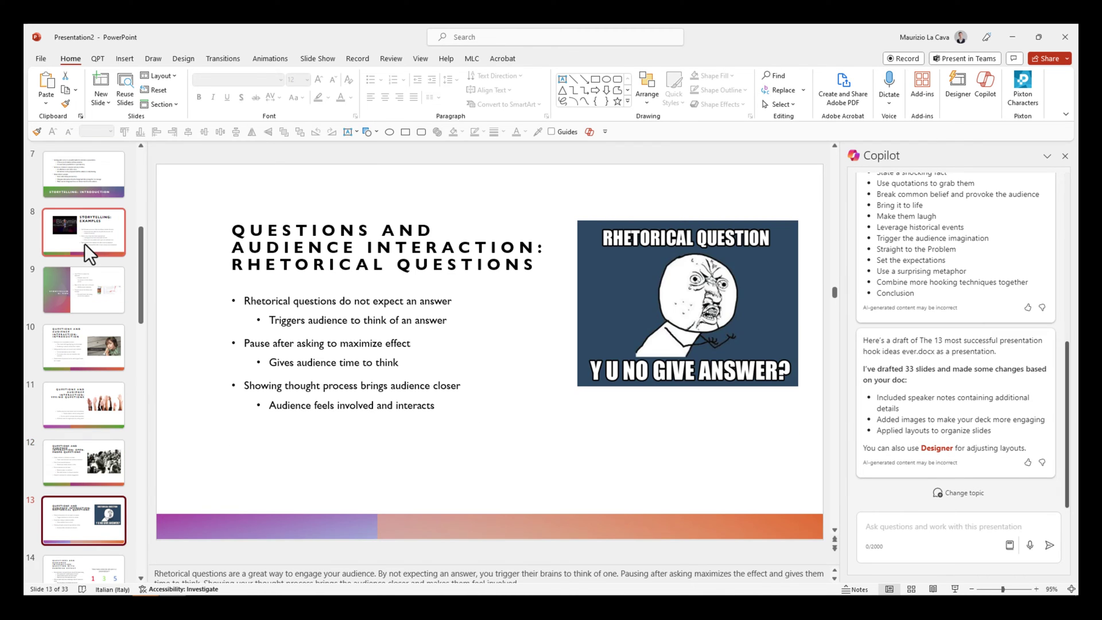
key(Down)
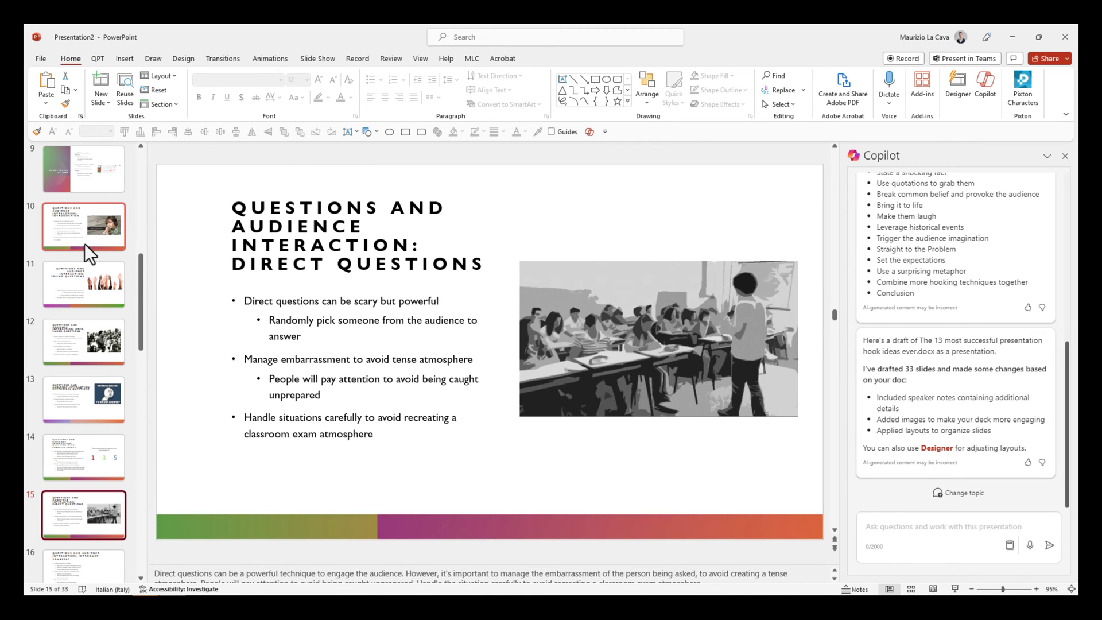
scroll(84, 243, down, 3)
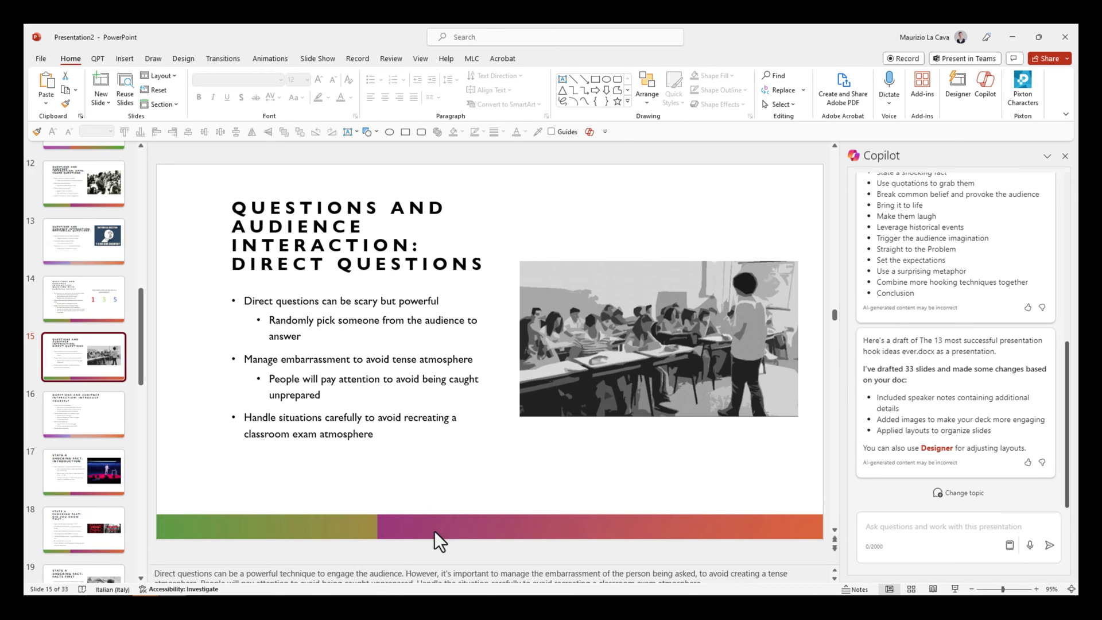
shift+click(892, 589)
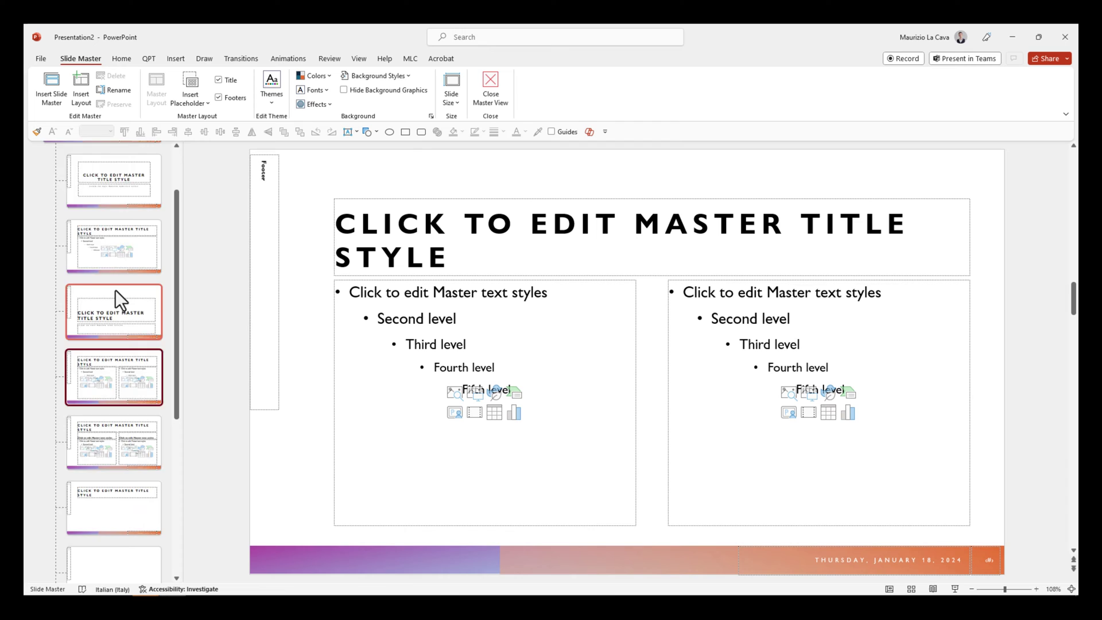
scroll(119, 413, down, 4)
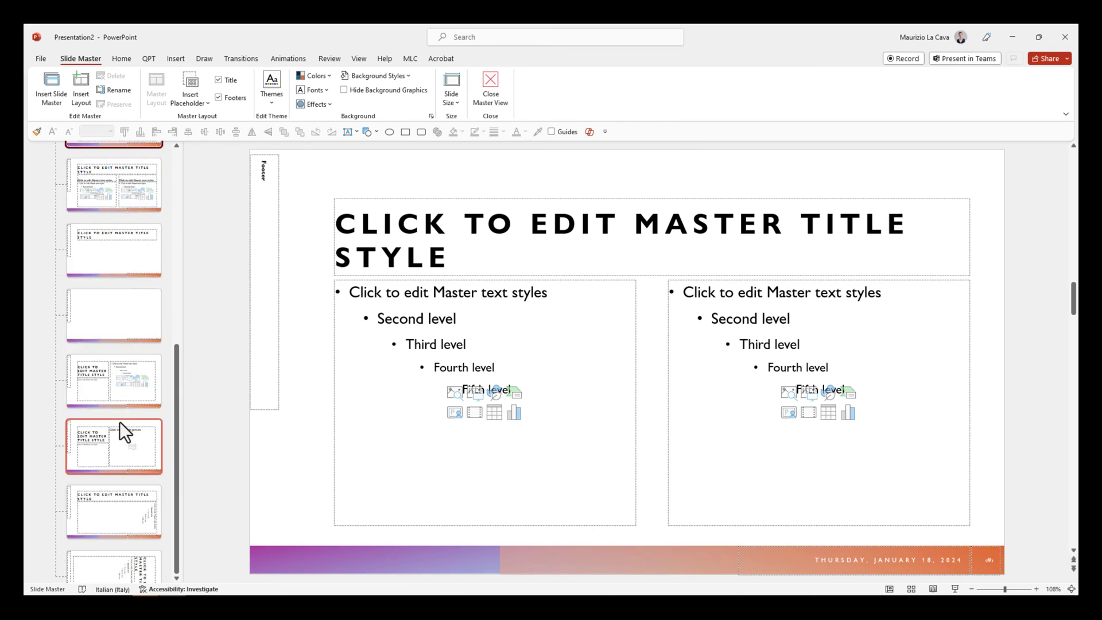
scroll(120, 379, up, 5)
click(102, 184)
click(285, 554)
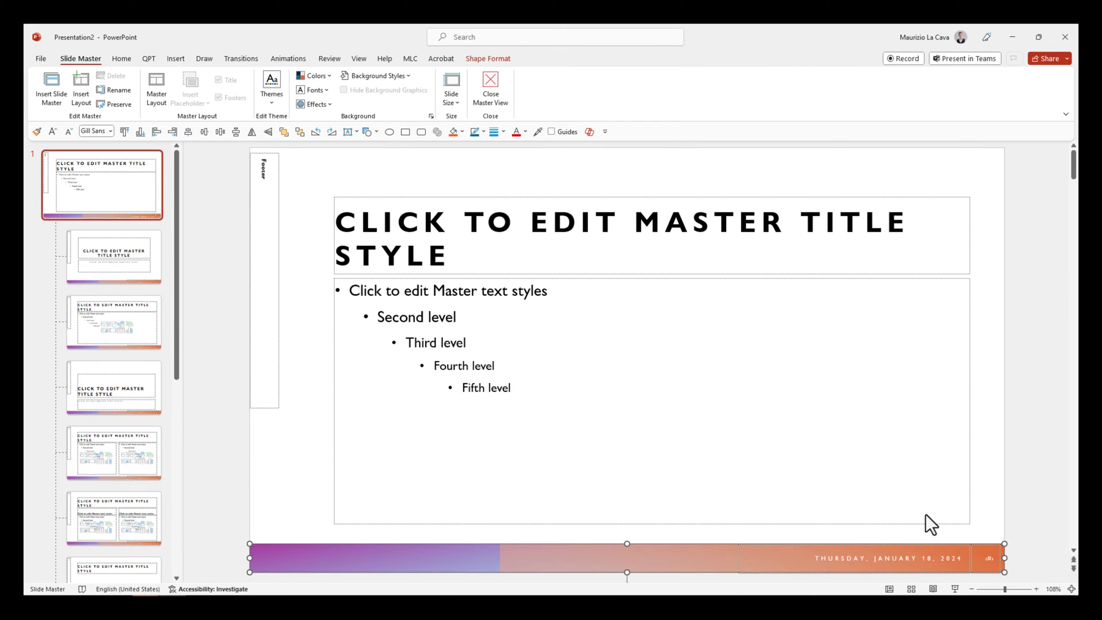
click(149, 166)
scroll(125, 389, down, 3)
scroll(127, 398, up, 3)
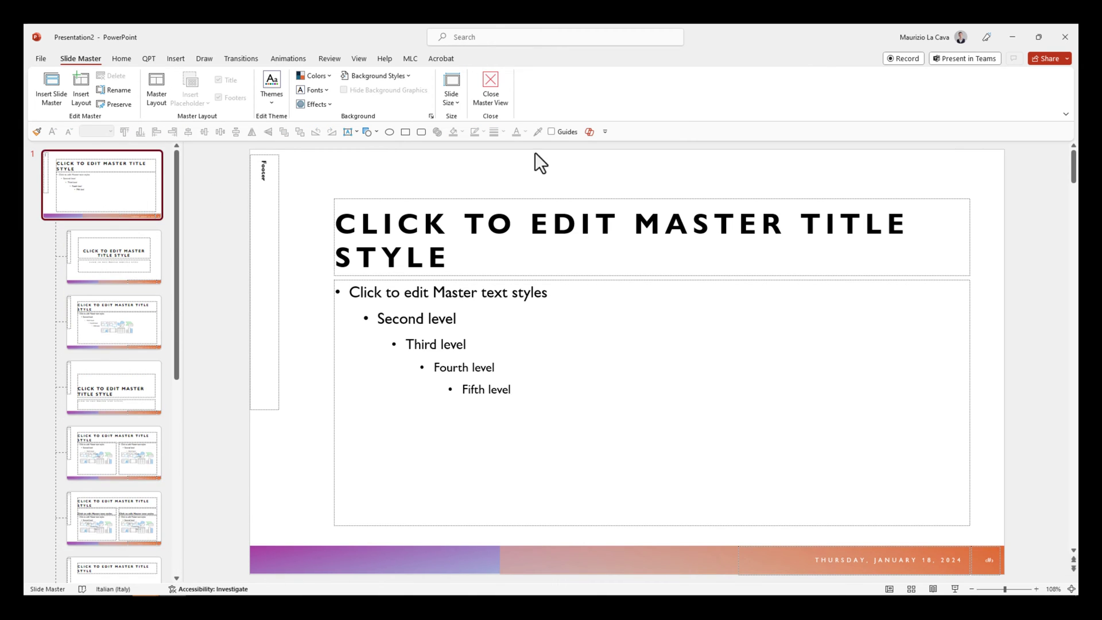
click(497, 91)
scroll(102, 260, up, 4)
scroll(102, 263, up, 10)
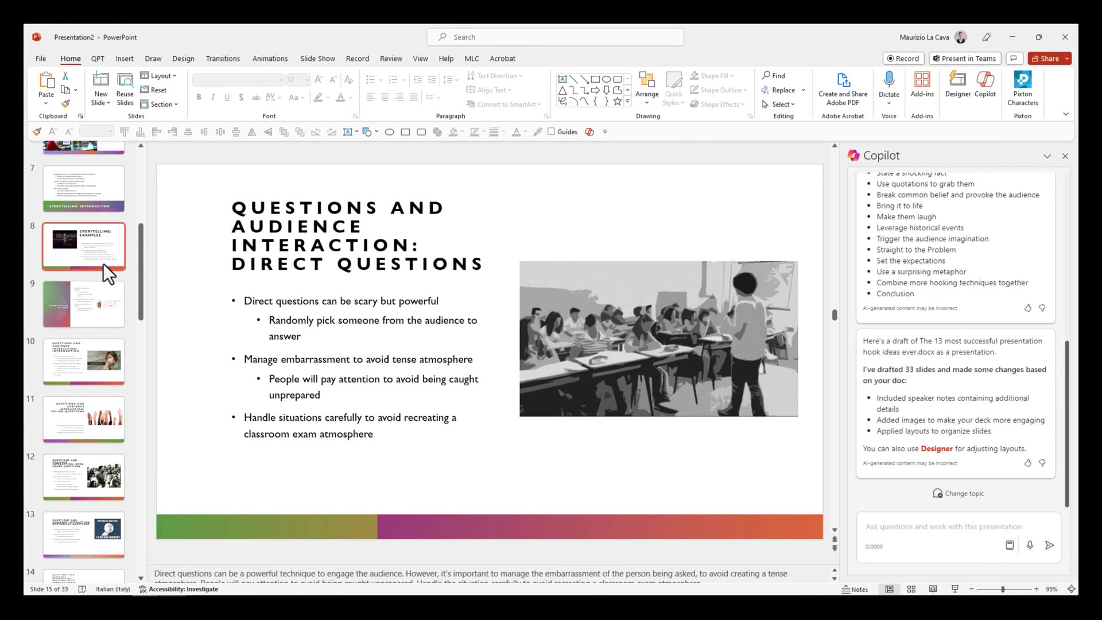
Step: Review the opening slides from the title slide through Agenda, Introduction and slide 5
key(Home)
click(119, 232)
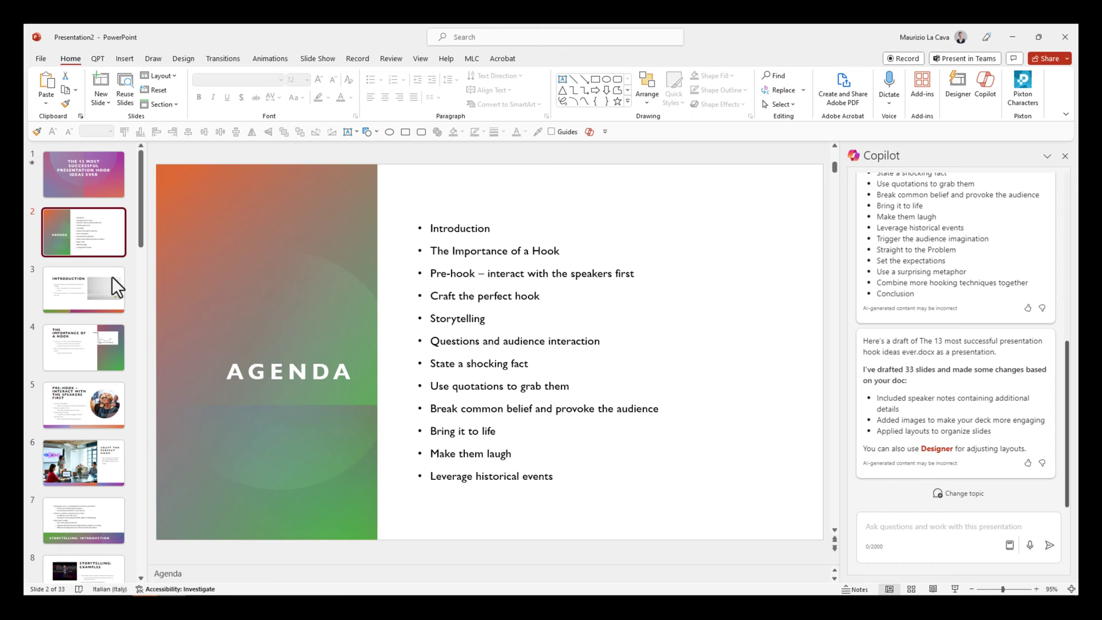
click(74, 292)
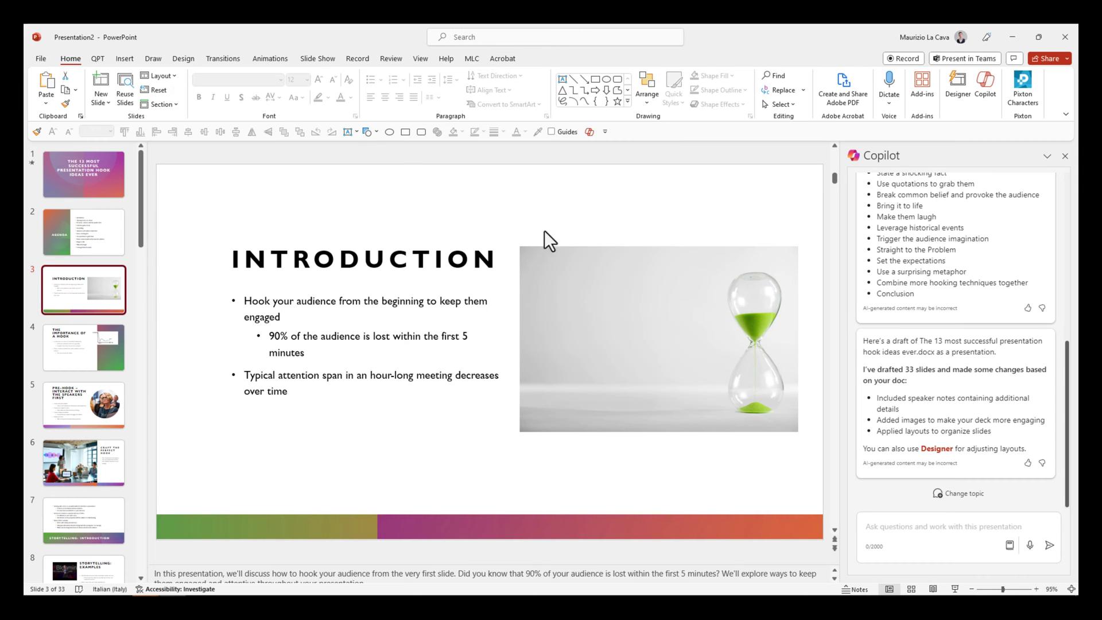
click(66, 231)
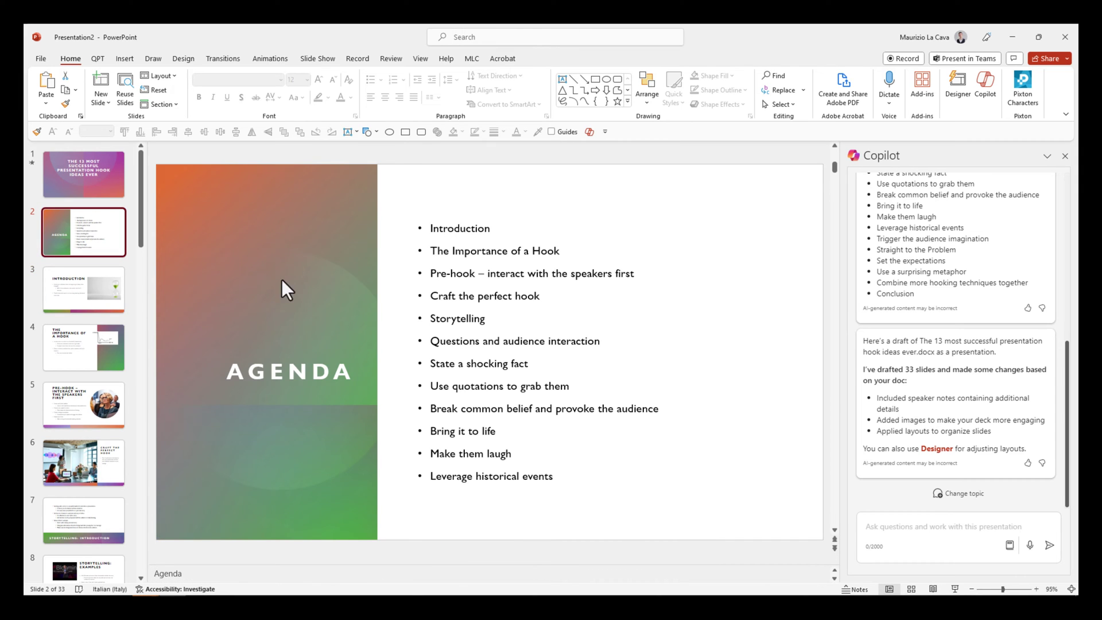
click(62, 273)
click(96, 337)
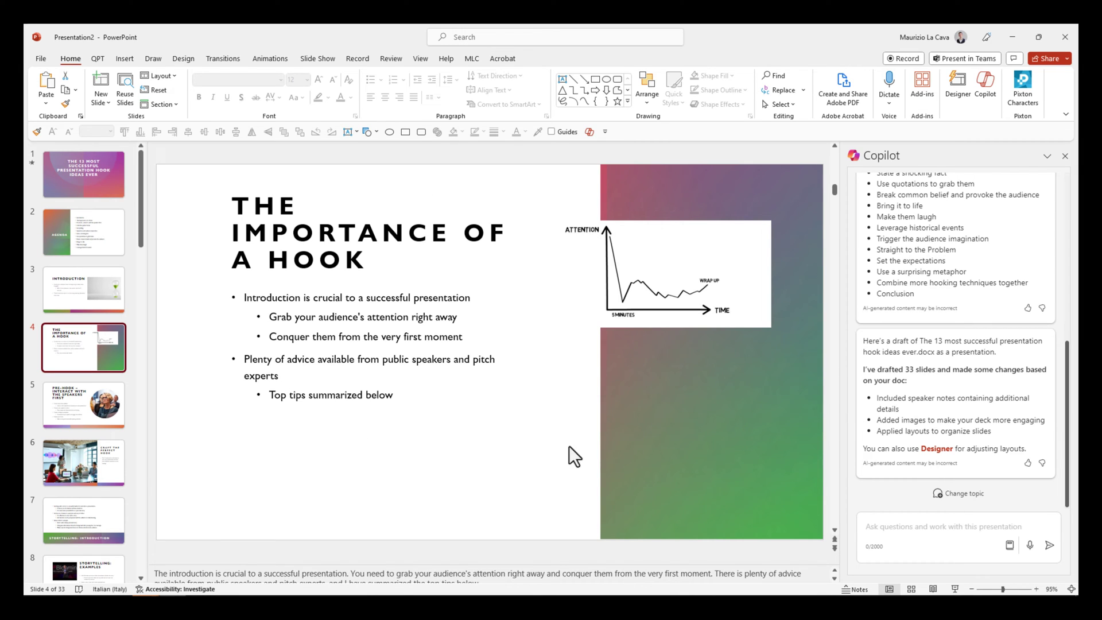
click(90, 414)
scroll(89, 413, down, 3)
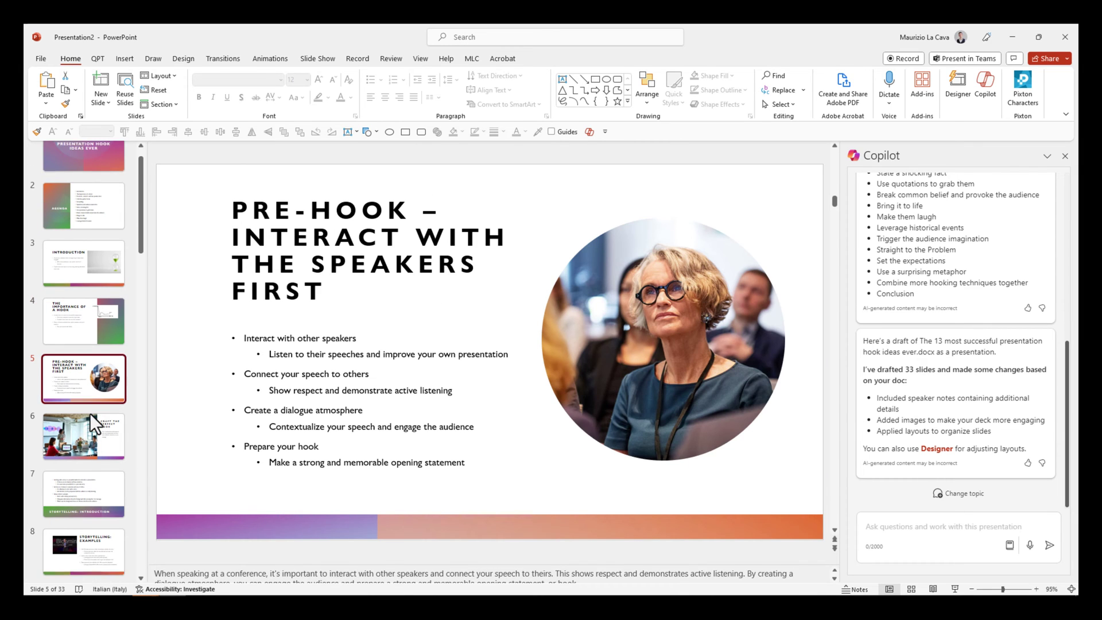
Step: Review the Craft the Perfect Hook, slide 7 and Storytelling: Examples slides
click(94, 384)
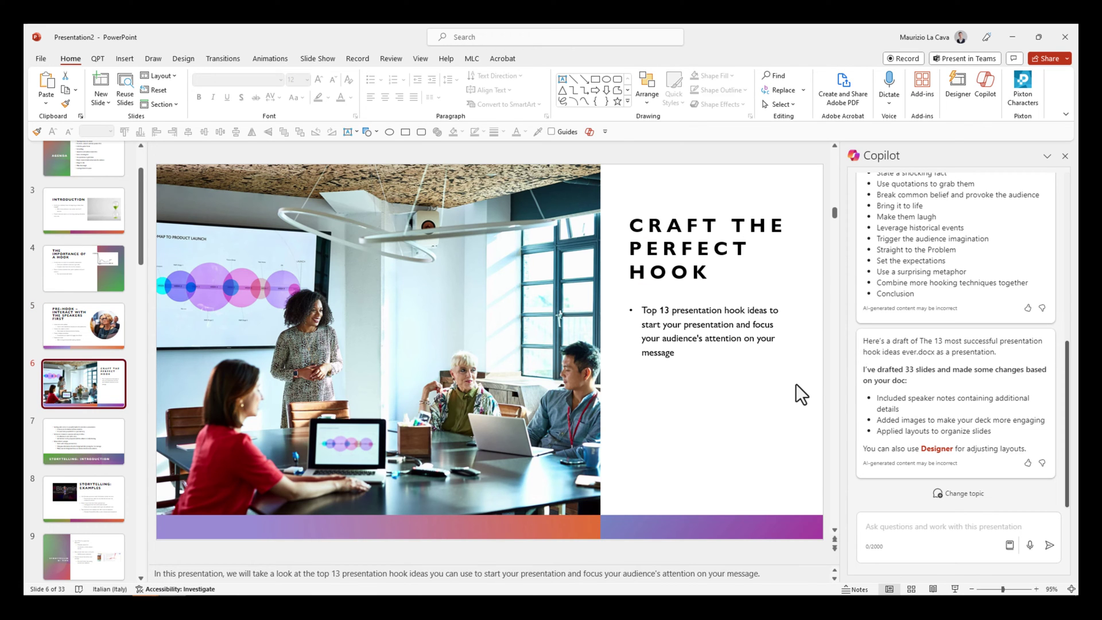
scroll(61, 405, down, 2)
click(64, 403)
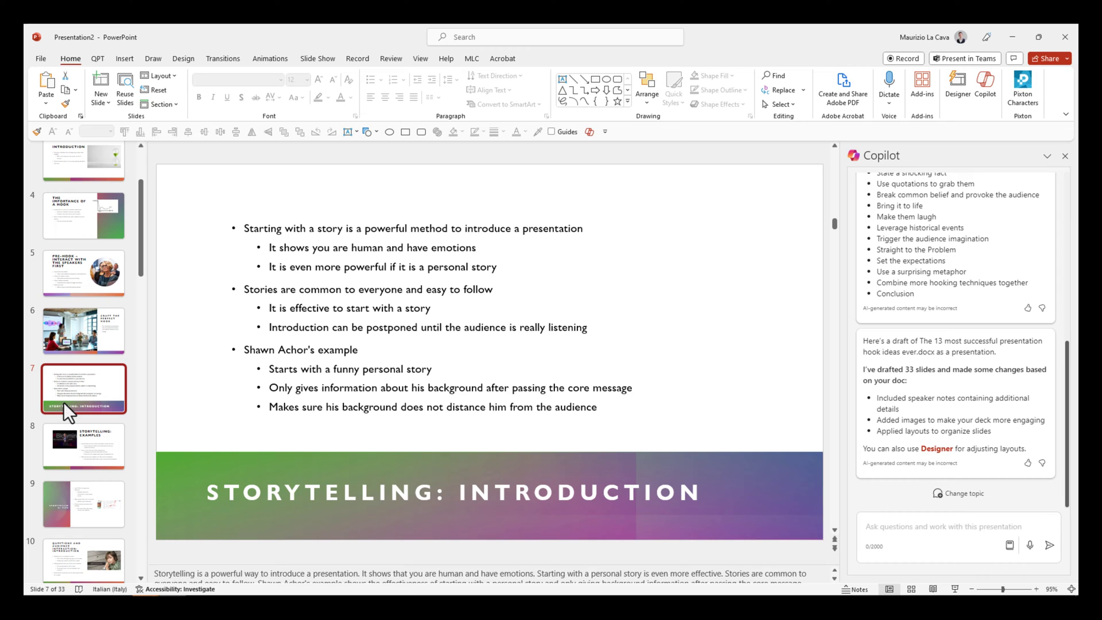
scroll(63, 401, down, 3)
click(64, 407)
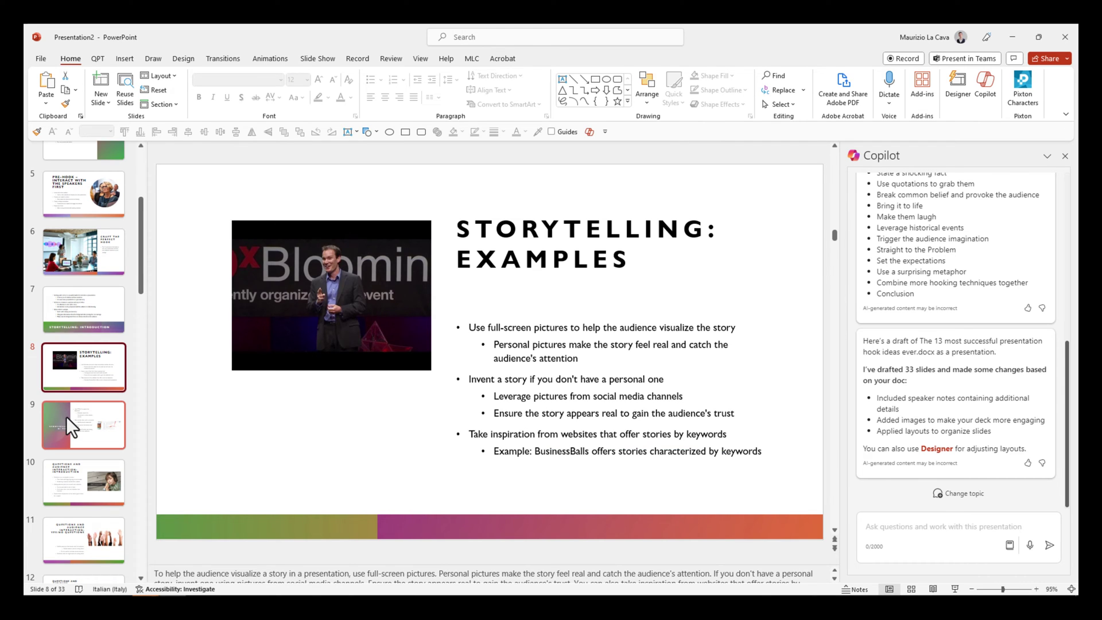
scroll(67, 416, down, 1)
Step: Widen the Storytelling: Tips title box so STORYTELLING fits on one line
click(66, 415)
scroll(66, 415, down, 2)
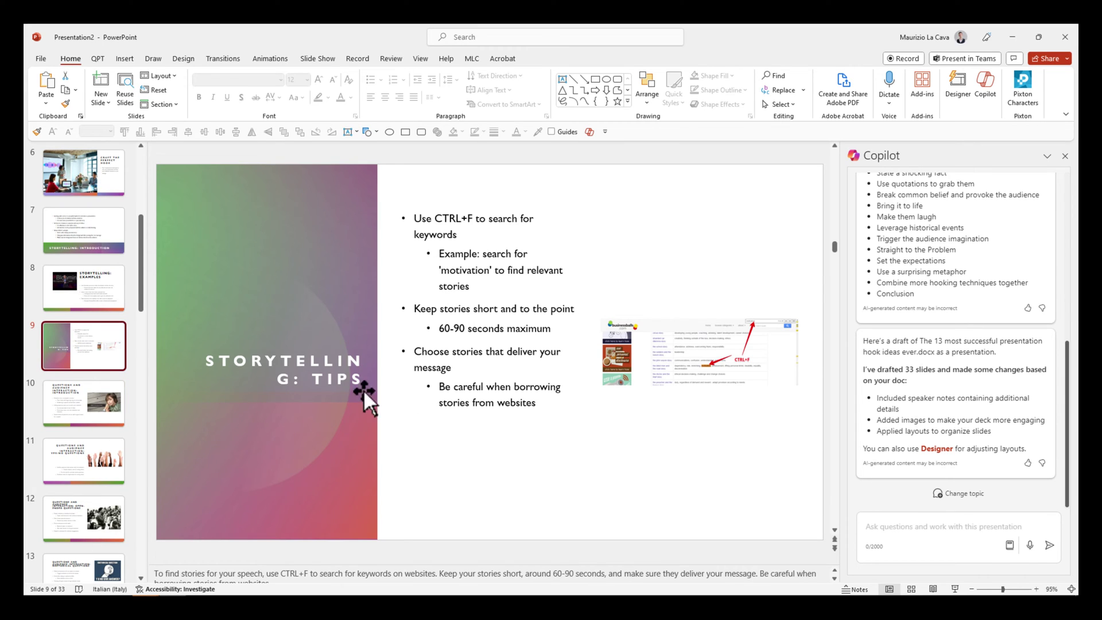
click(269, 364)
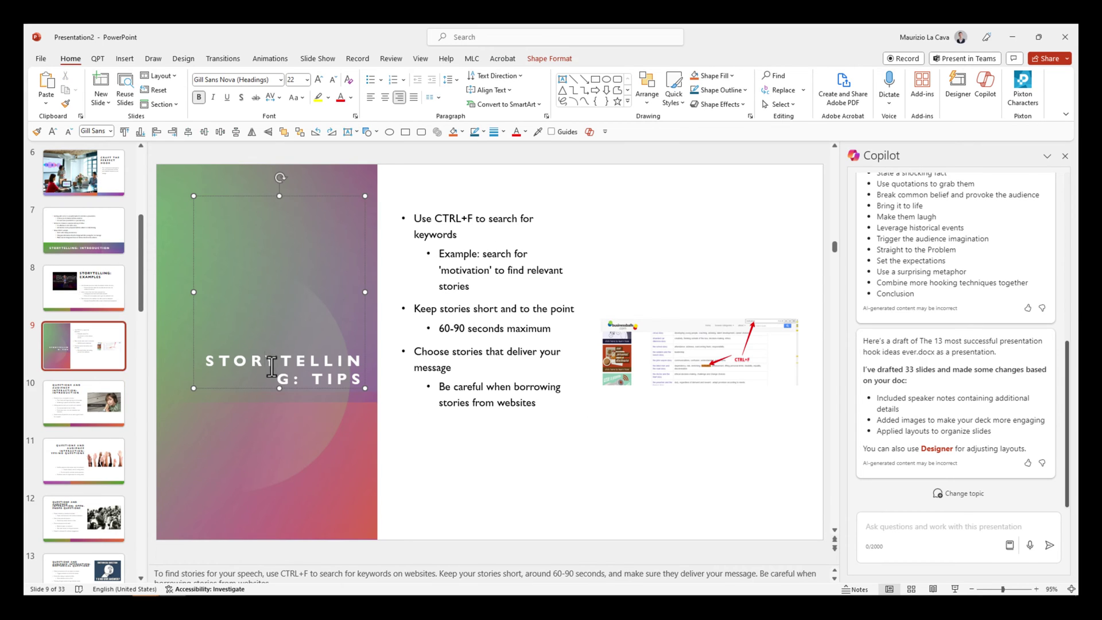
drag(196, 293, 182, 293)
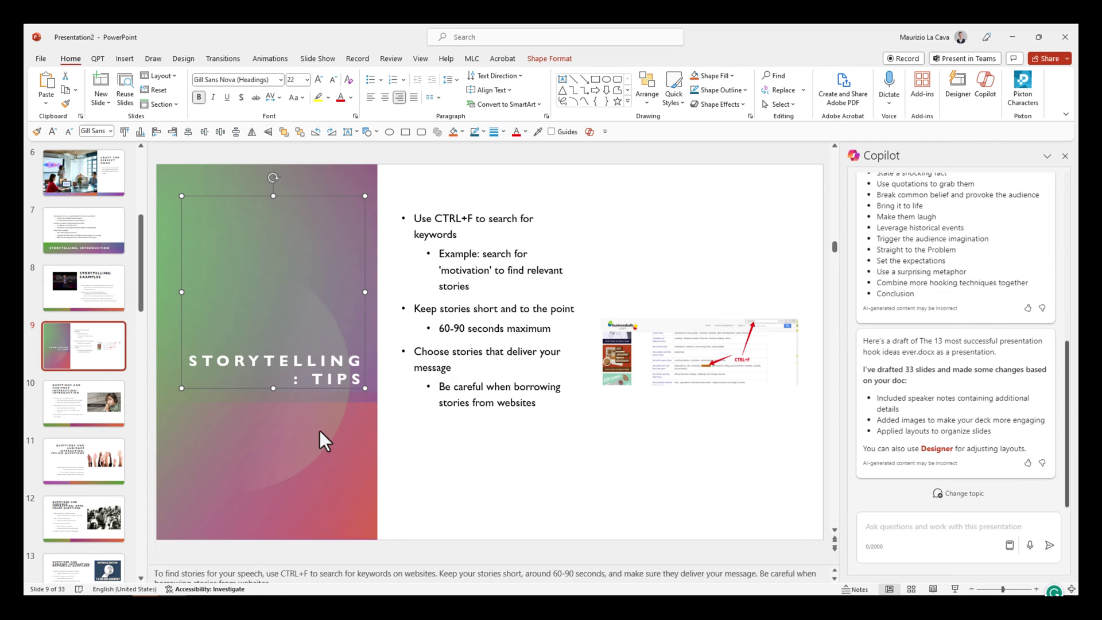
Step: Review slides 10 through Yes/No Questions, Introduce Yourself and the shocking fact slide
click(137, 387)
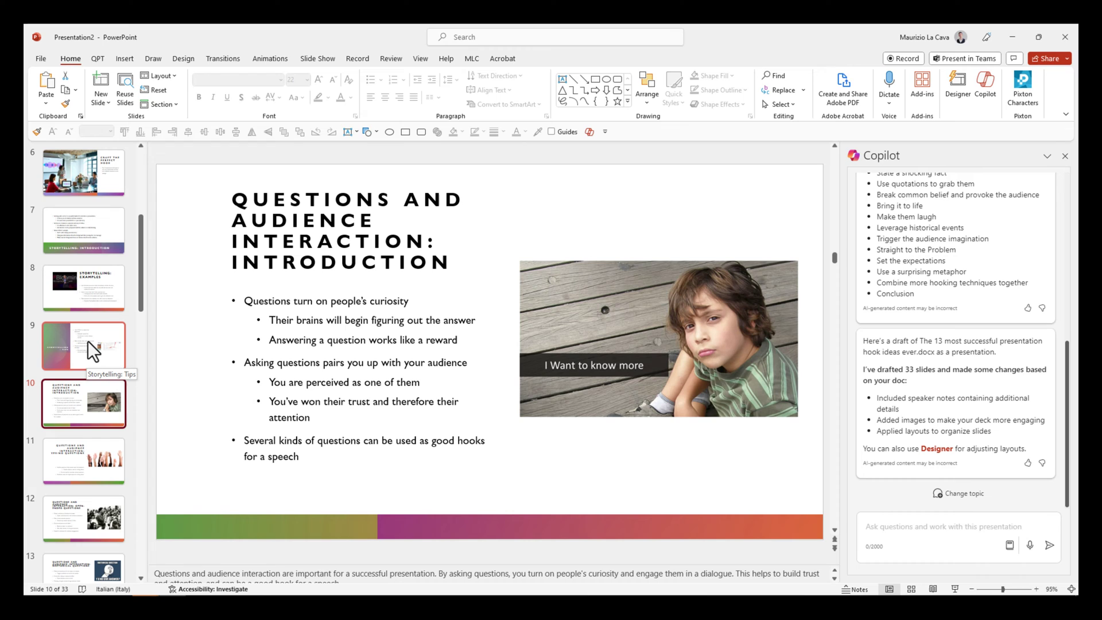
scroll(98, 331, down, 1)
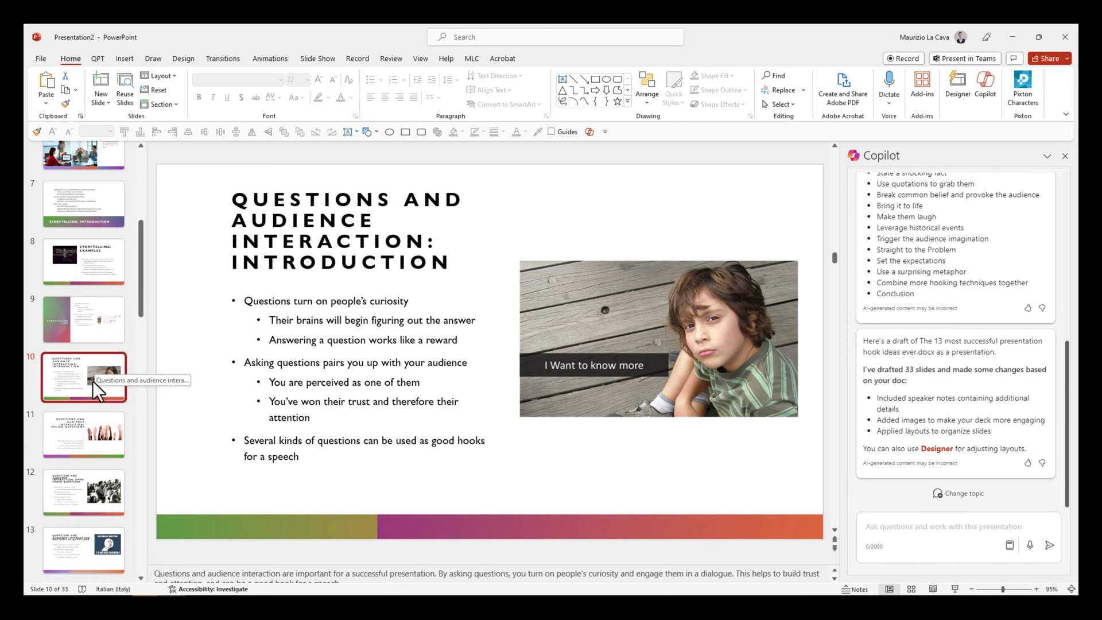
click(92, 428)
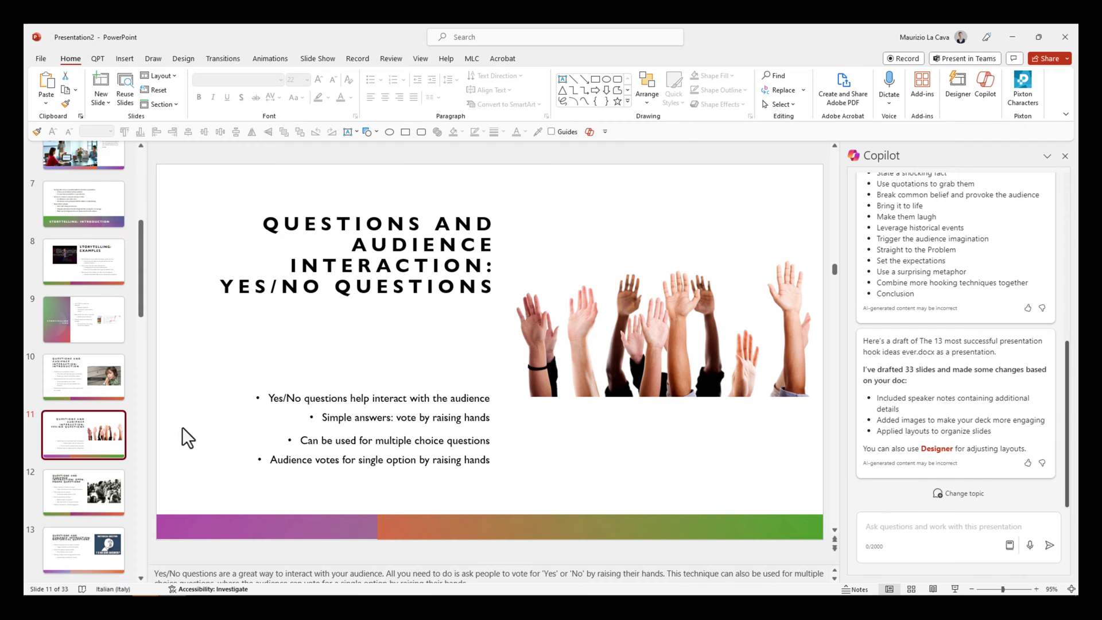
scroll(81, 433, down, 2)
click(81, 433)
scroll(87, 432, down, 8)
click(87, 433)
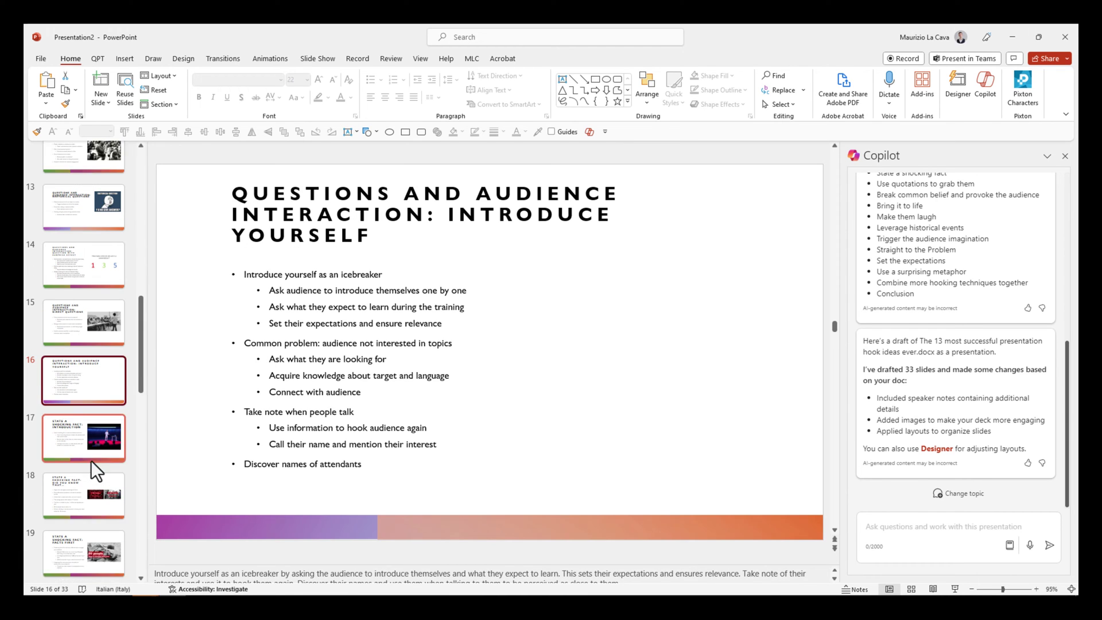
click(91, 459)
click(94, 456)
scroll(94, 456, down, 8)
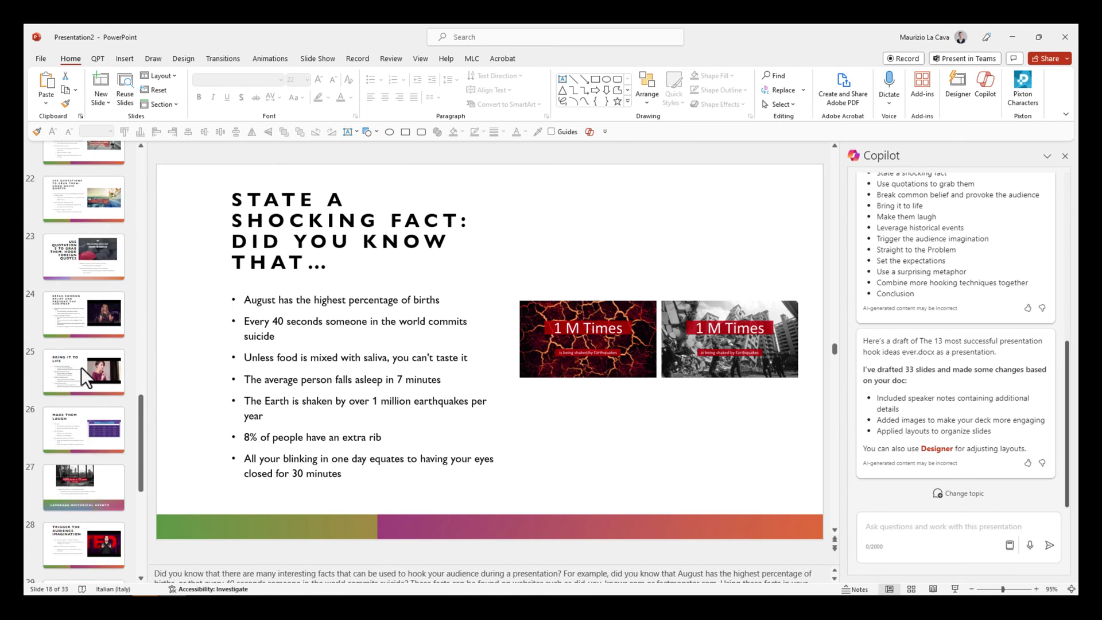
Step: Continue from slide 27 past Straight to the Problem to slide 31, 'Use a Surprising Metaphor'
click(78, 473)
scroll(78, 474, down, 3)
key(Down)
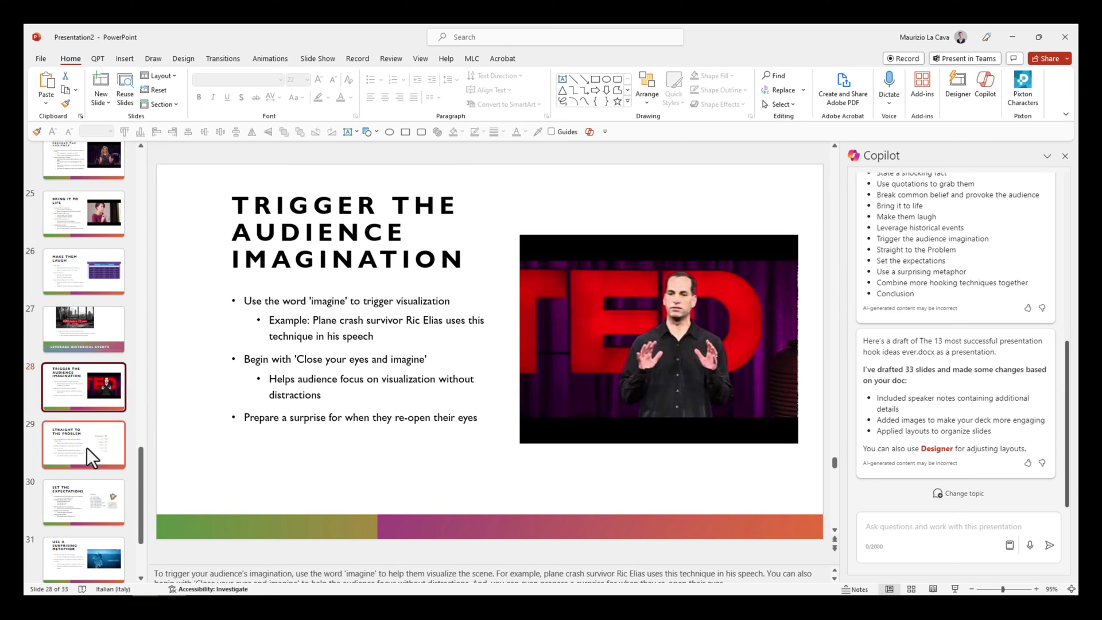
scroll(87, 447, down, 1)
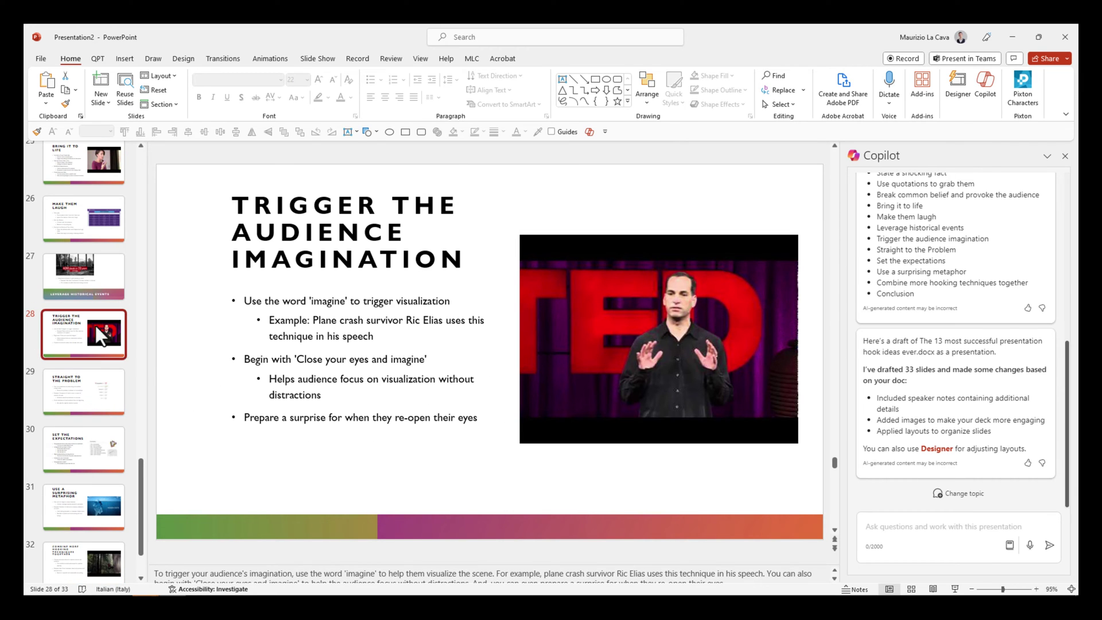
scroll(92, 344, down, 1)
click(86, 370)
scroll(84, 390, down, 2)
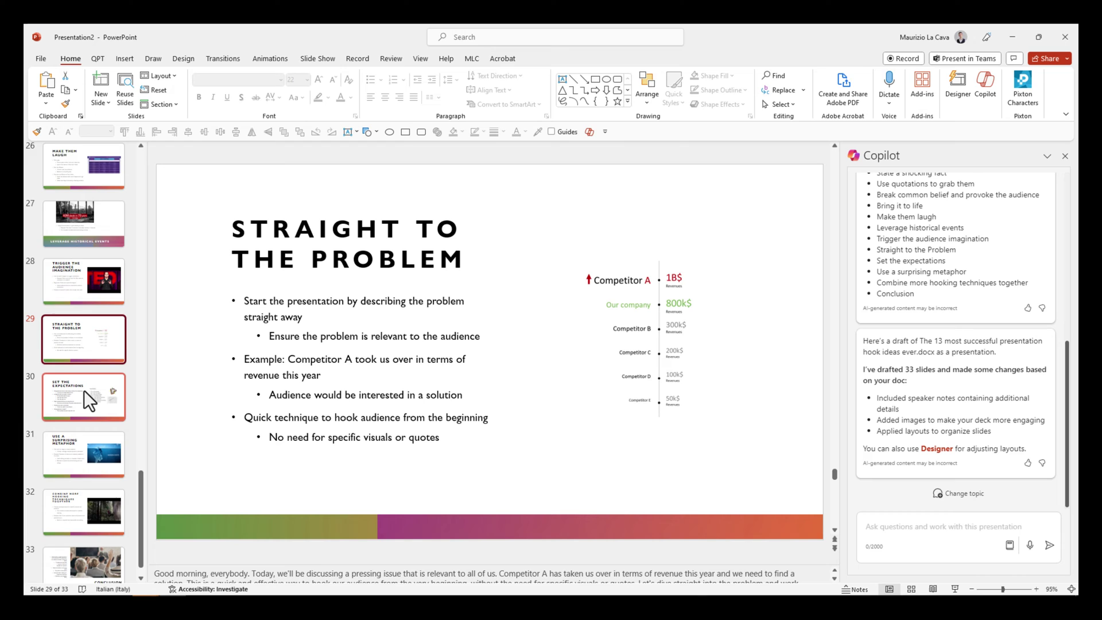
click(97, 366)
click(100, 428)
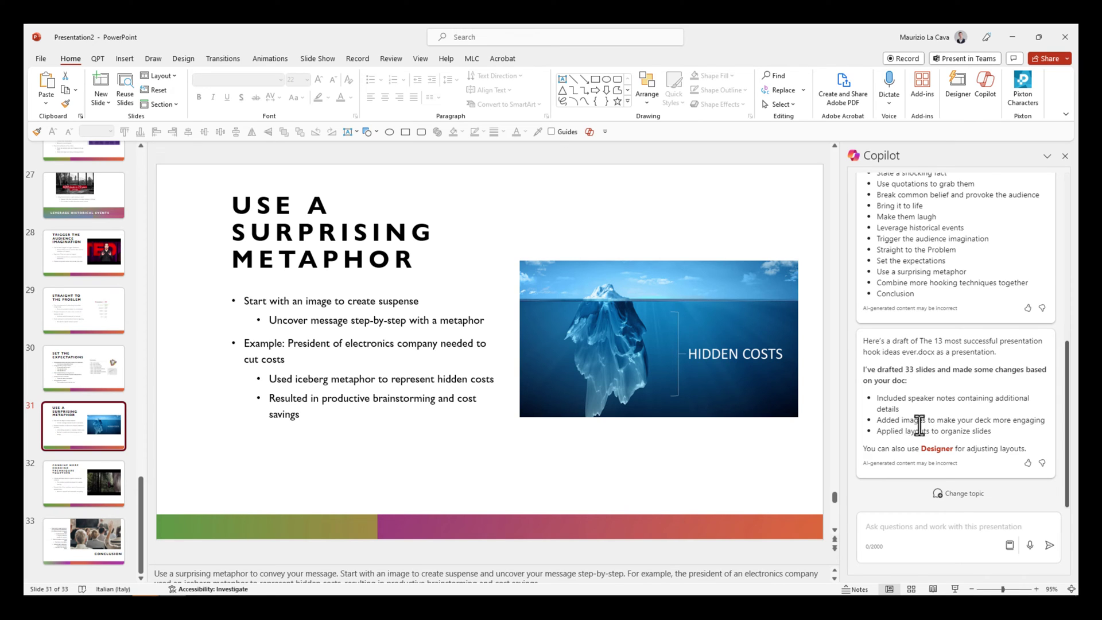
Step: Try Designer ideas on slide 31 and apply the two-icon layout beside the iceberg picture
click(944, 451)
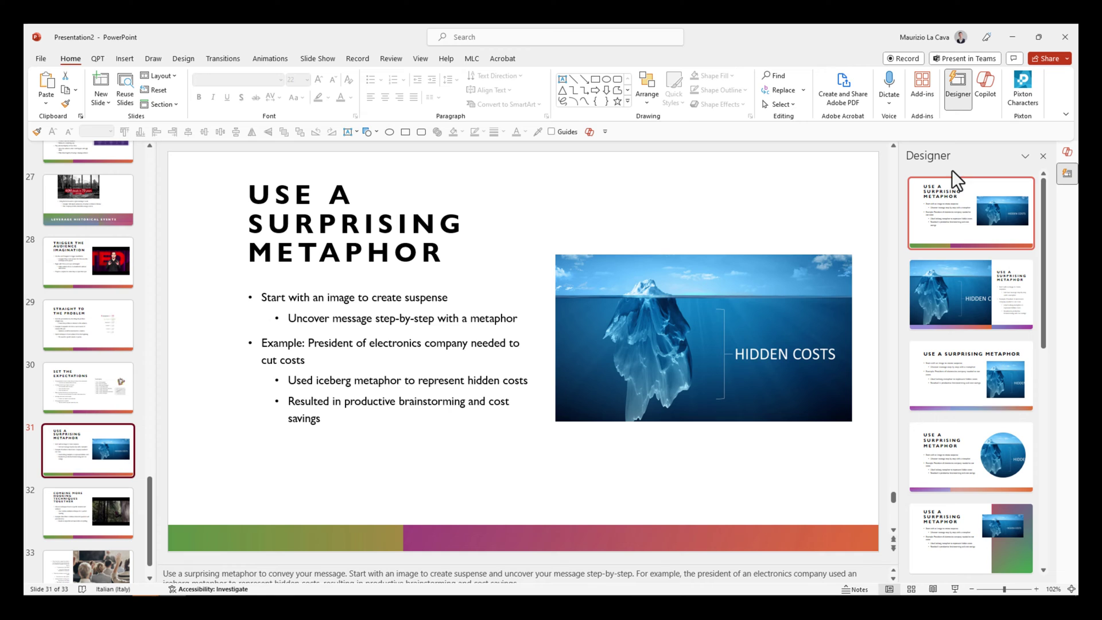
scroll(963, 484, down, 4)
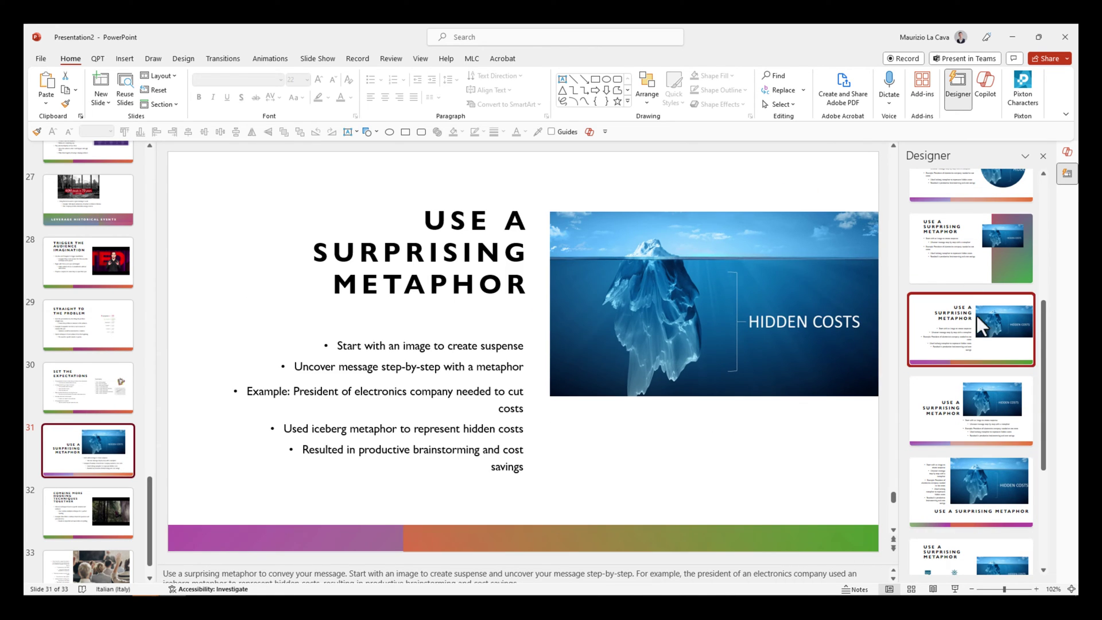
click(969, 248)
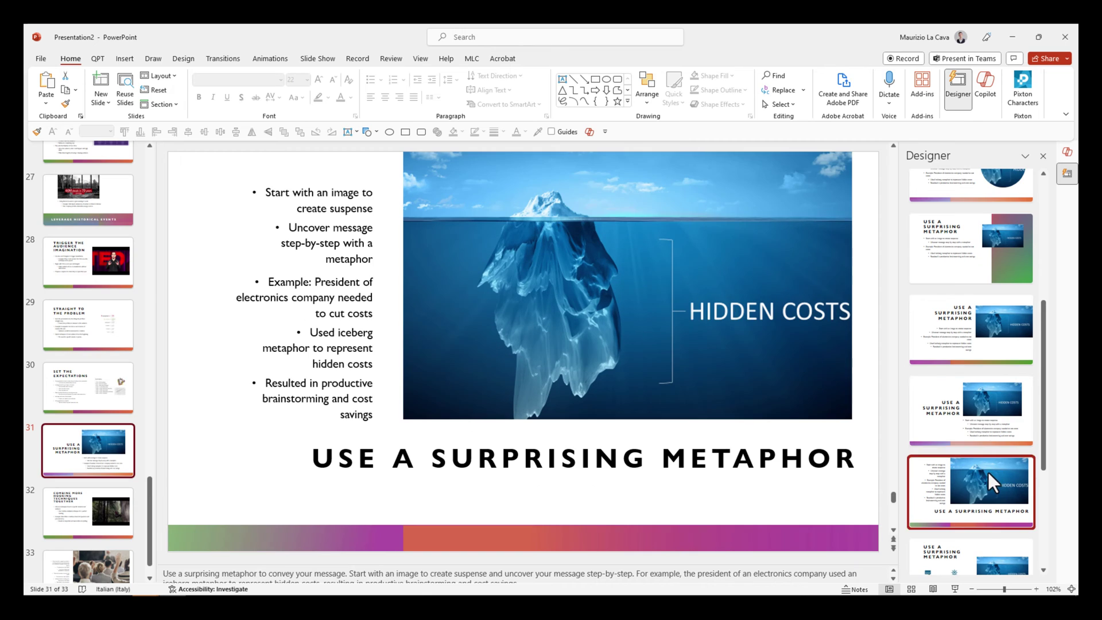
click(987, 472)
click(987, 471)
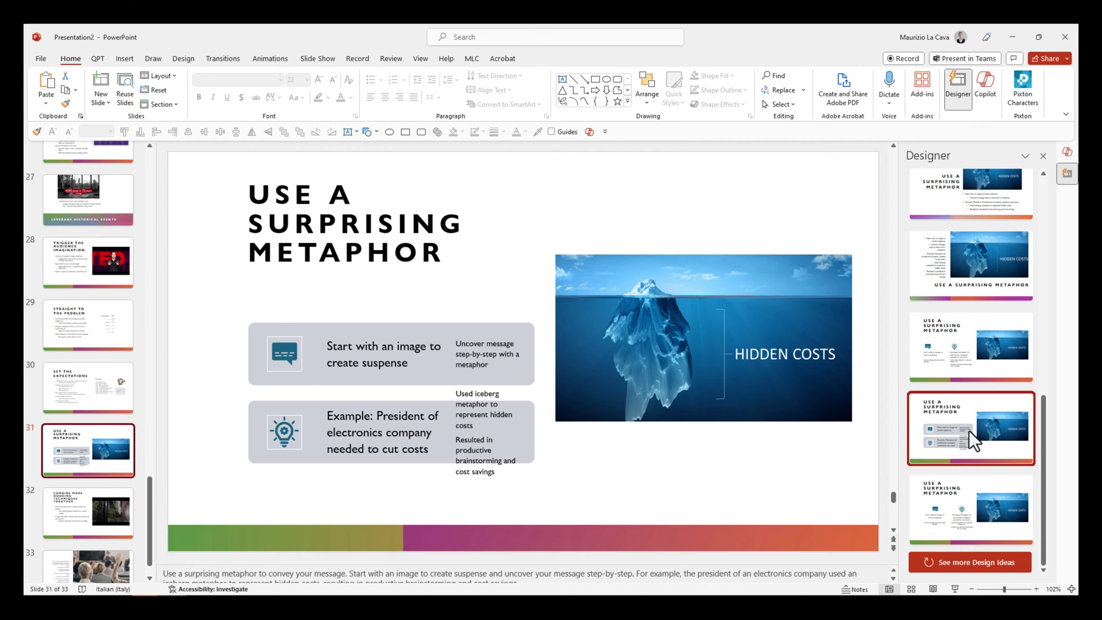
click(982, 494)
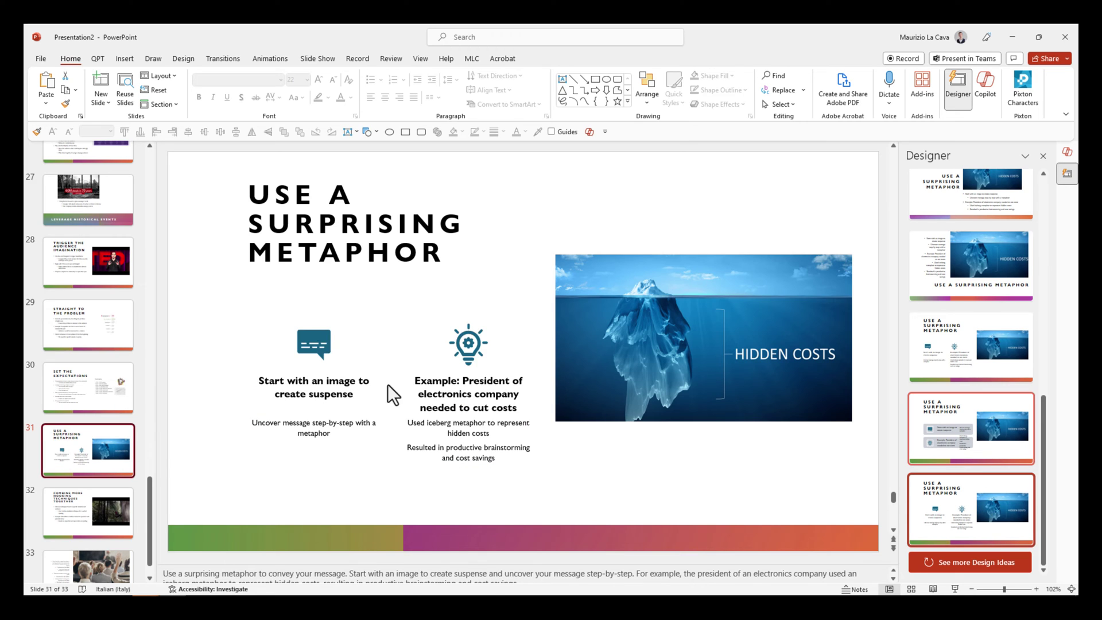
click(468, 343)
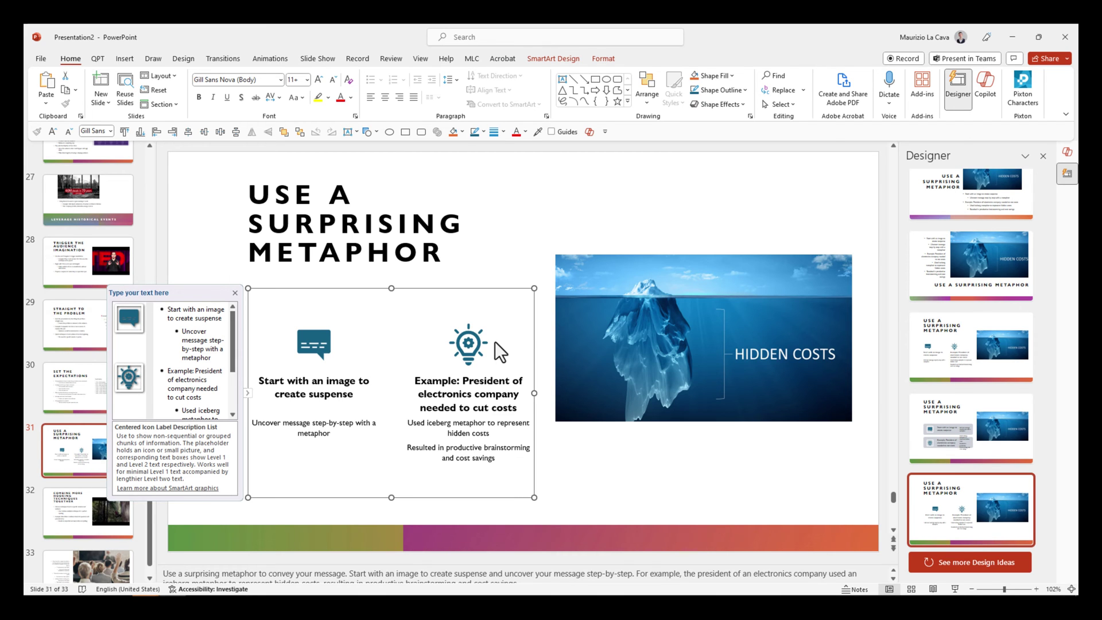
Step: Convert the icon SmartArt to separate shapes, then select the icons and the iceberg picture
key(ctrl+shift+g)
key(ctrl+shift+g)
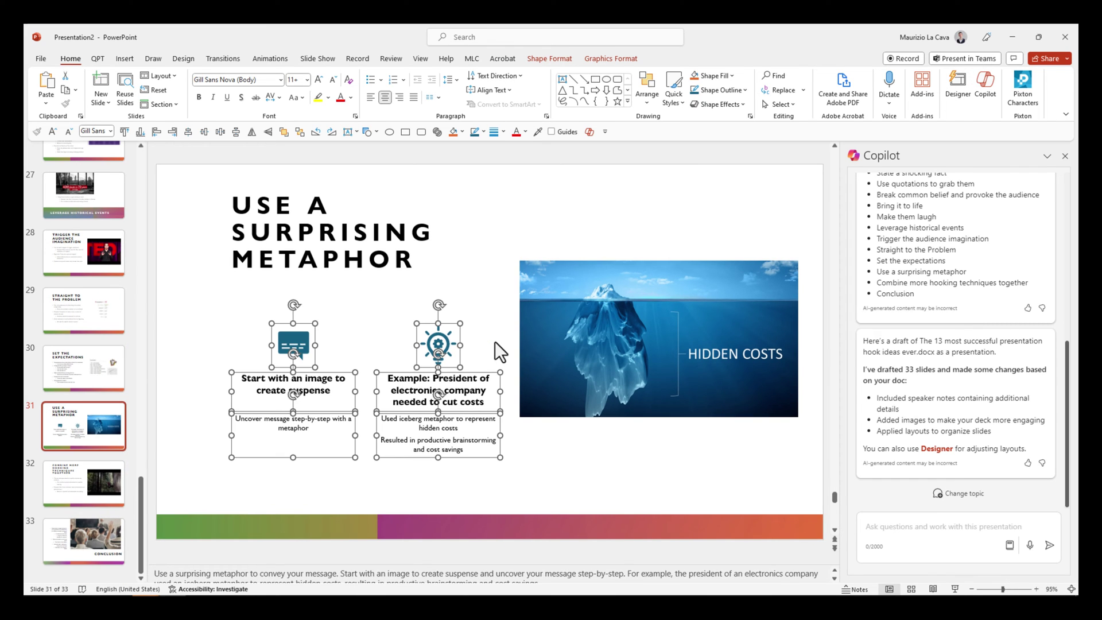
click(531, 442)
click(439, 338)
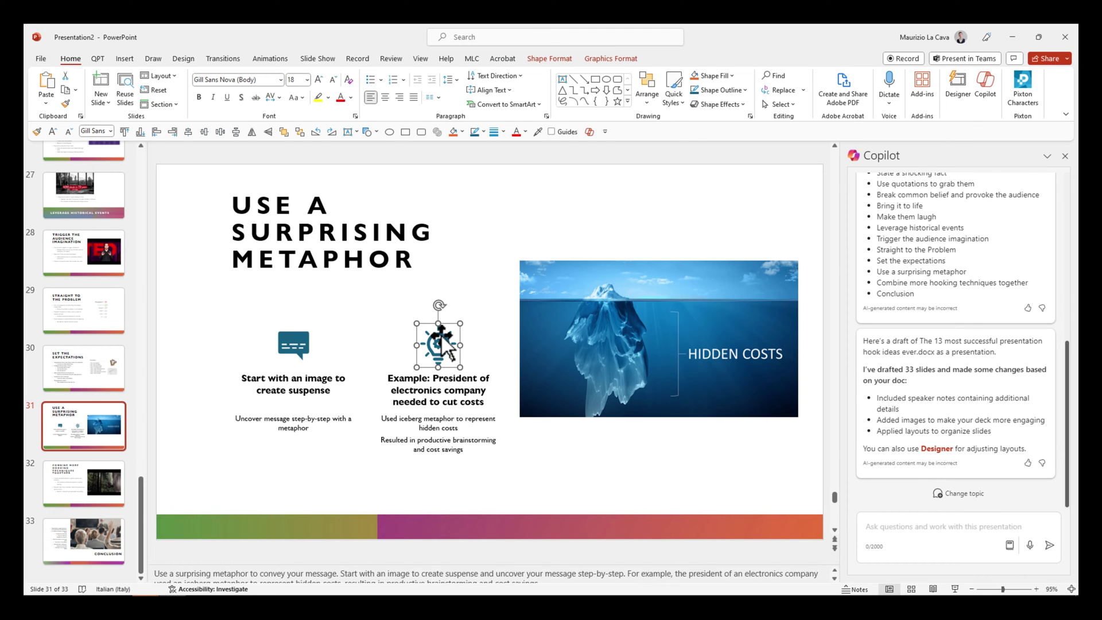
click(303, 347)
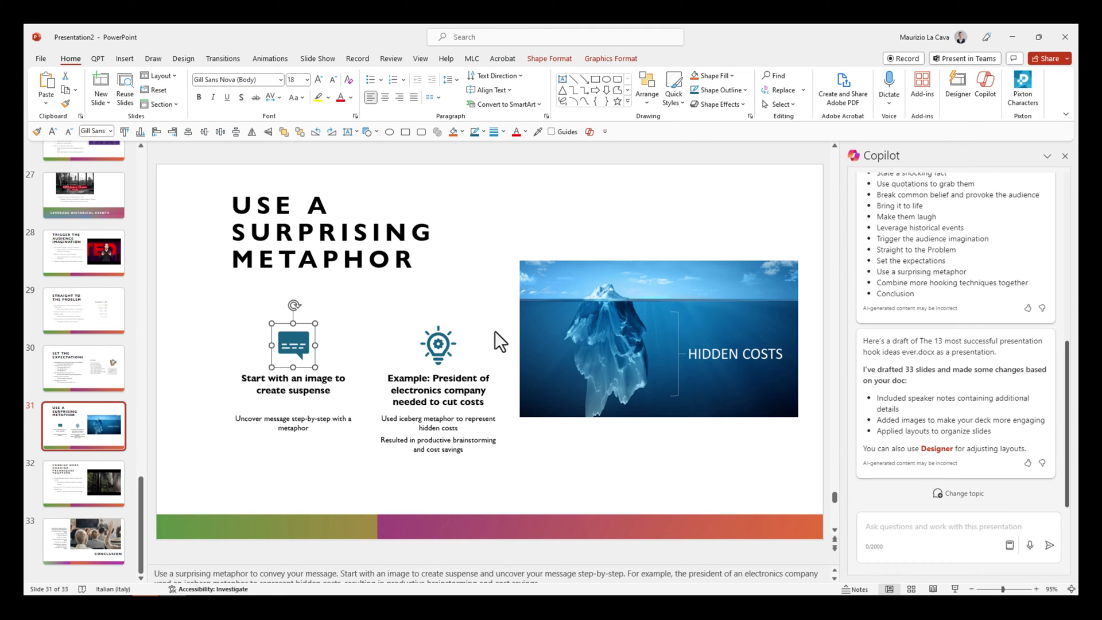
click(441, 350)
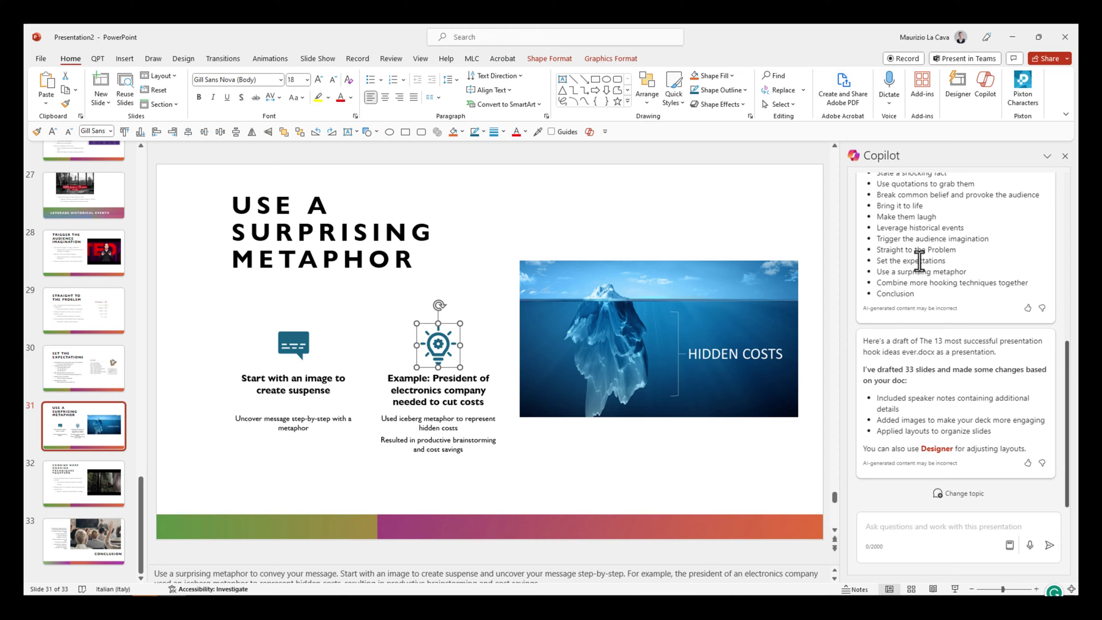
click(666, 377)
Step: Ask Copilot to swap in a more impactful, emotional picture, then to add one itself
click(928, 508)
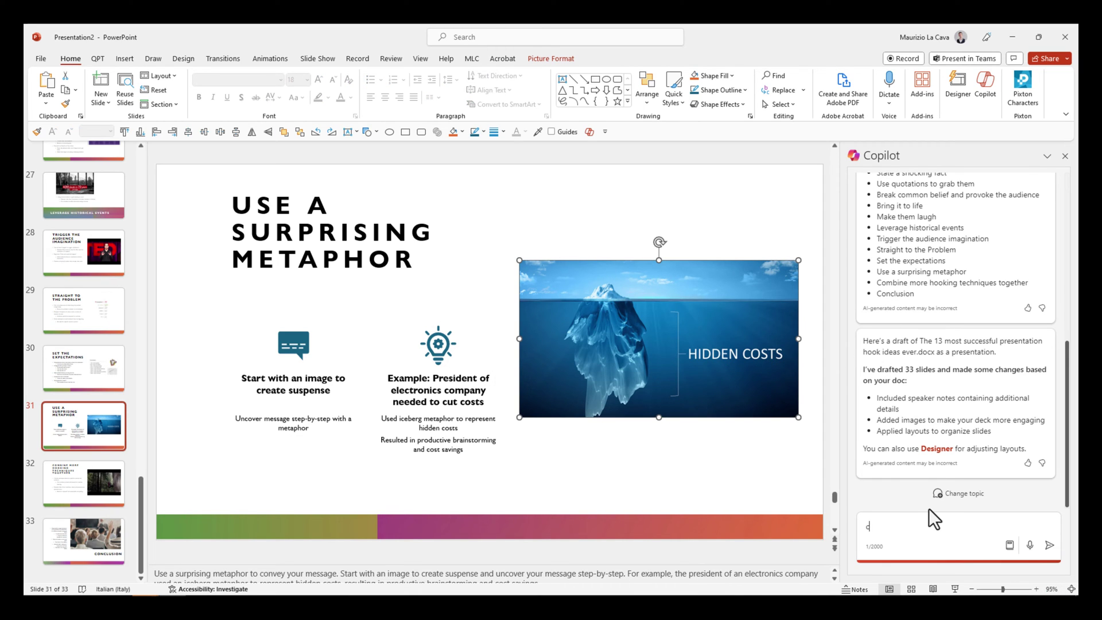
text(change the picture on this slide with a more impactful and emotional)
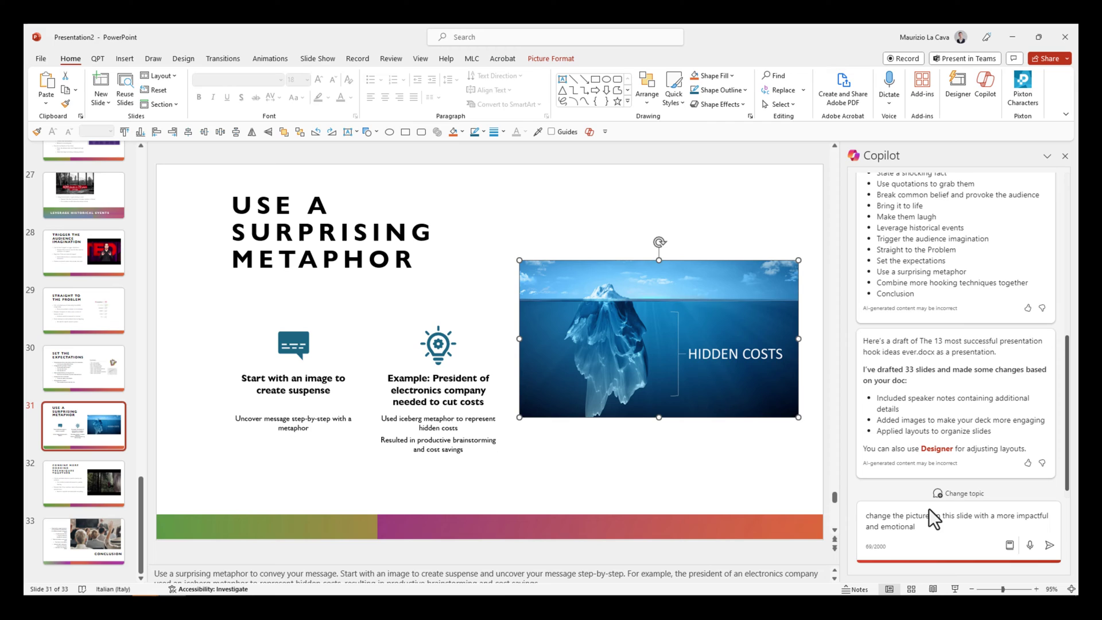
text( one and make sure it is bigger)
key(Return)
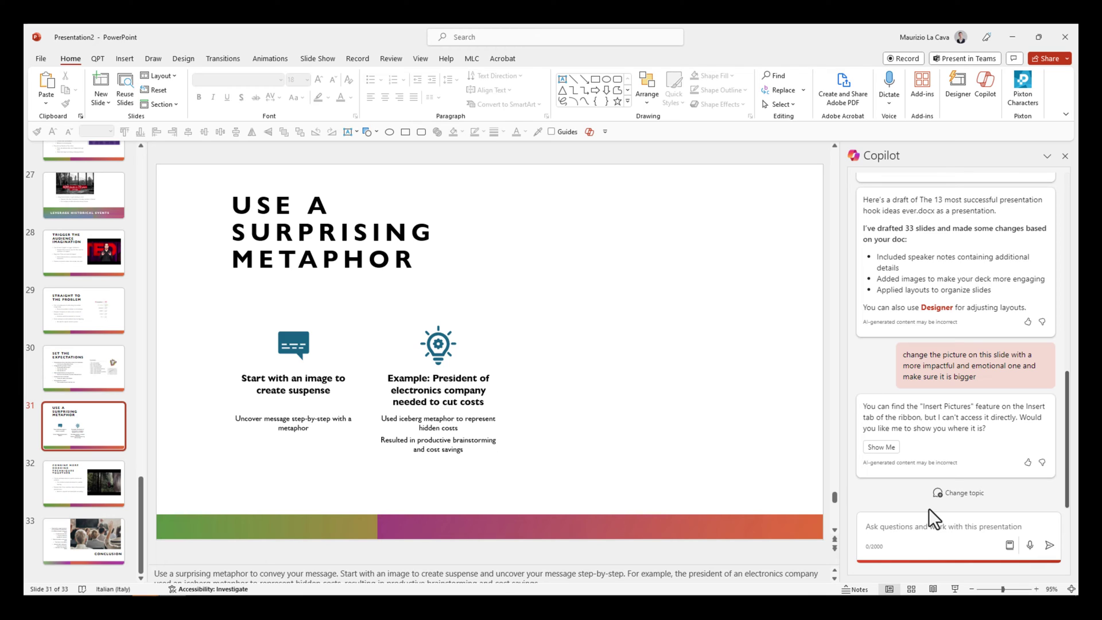
text(no, you add a picture on this slide)
key(Return)
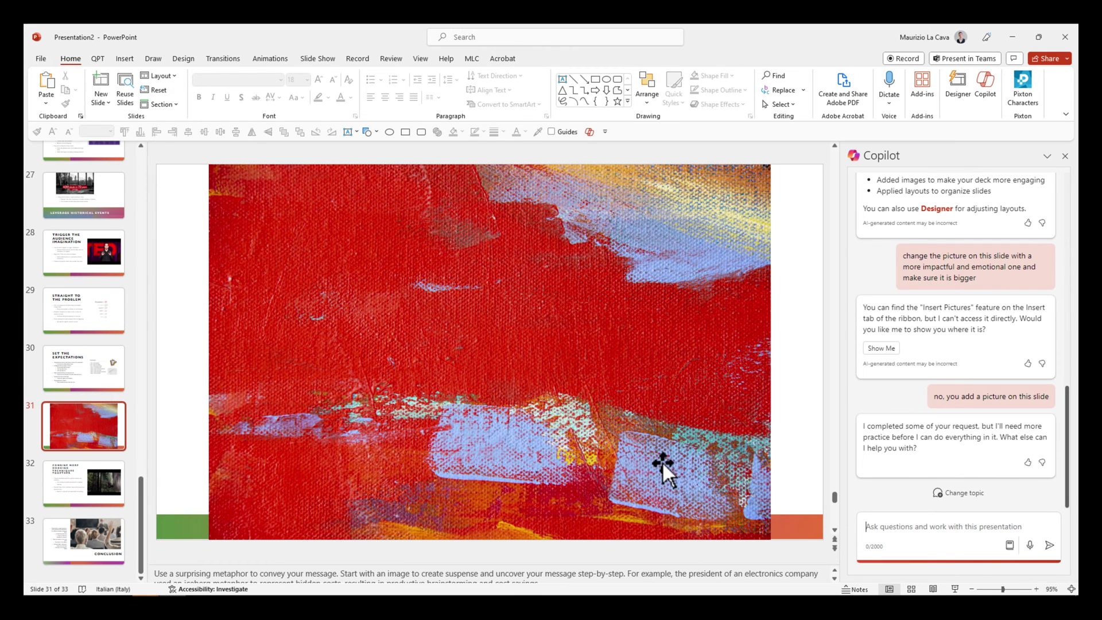
Step: Delete the red painting and ask Copilot to complete this slide with a relevant picture
click(573, 315)
key(Delete)
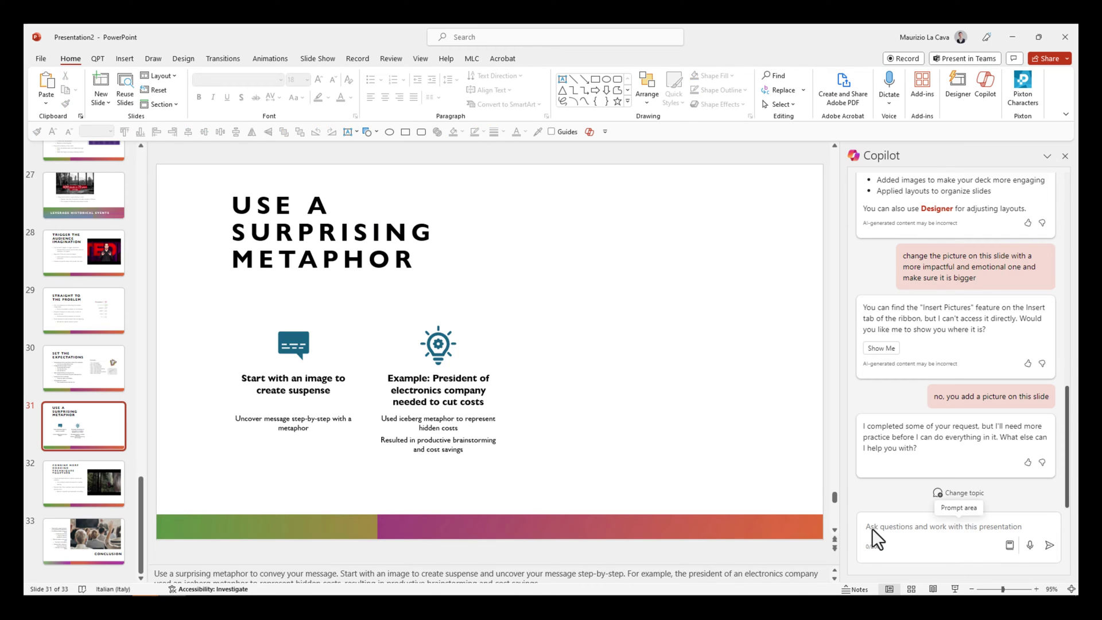
click(872, 528)
text(a)
key(BackSpace)
text(complet)
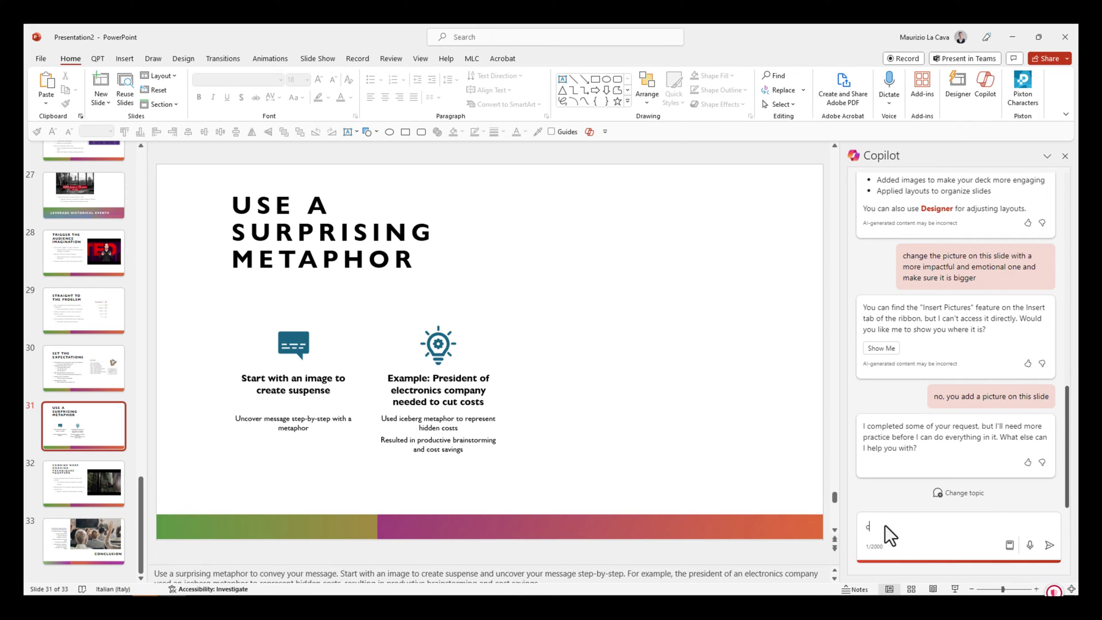
text(e this slide with a relevant picture)
key(Return)
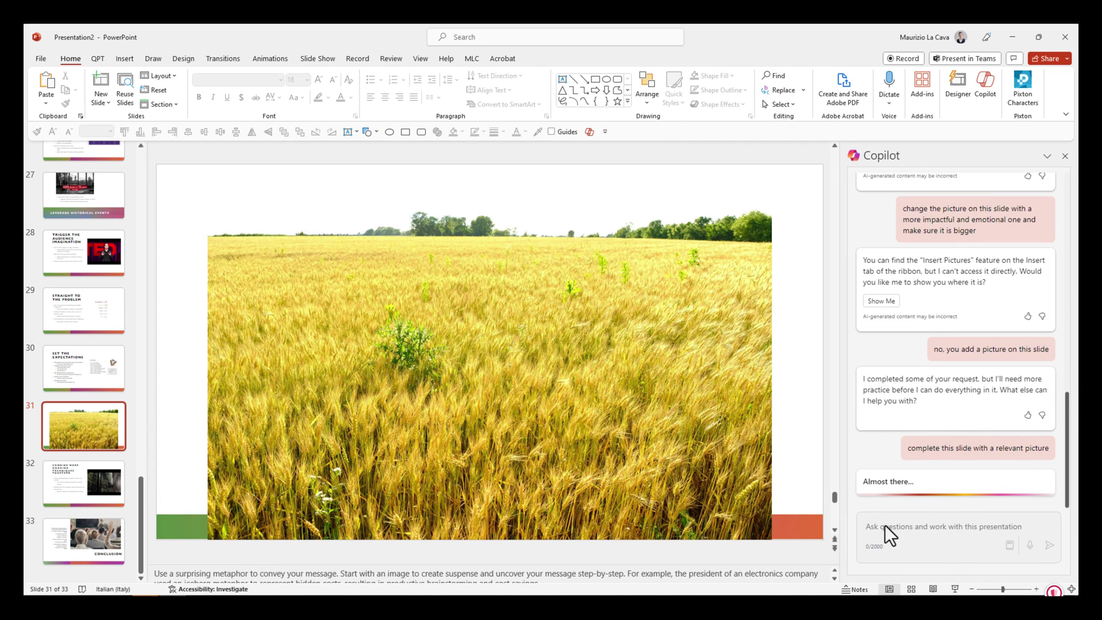
Step: Shrink the wheat-field picture and move it to the slide's lower right
click(697, 387)
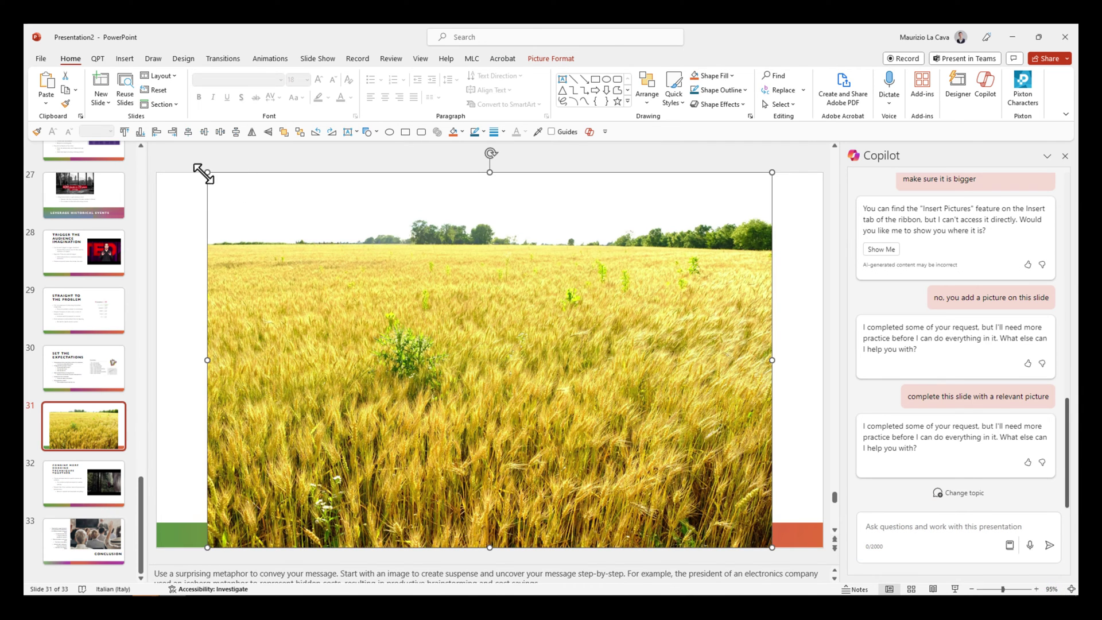
drag(204, 170, 565, 319)
drag(654, 321, 641, 346)
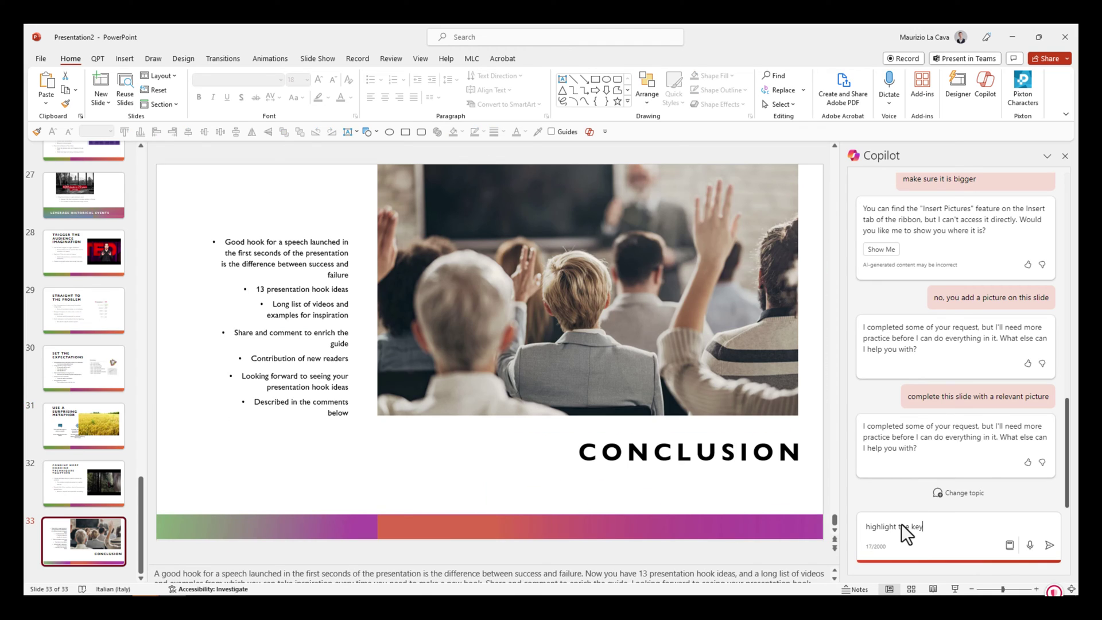
Step: Ask Copilot to highlight the key words in this slide's text by making them bold
text(words in the te)
text(xt of the)
key(BackSpace)
key(BackSpace)
key(BackSpace)
key(BackSpace)
key(BackSpace)
key(BackSpace)
key(BackSpace)
key(BackSpace)
key(BackSpace)
key(BackSpace)
key(BackSpace)
text(text on this slide by )
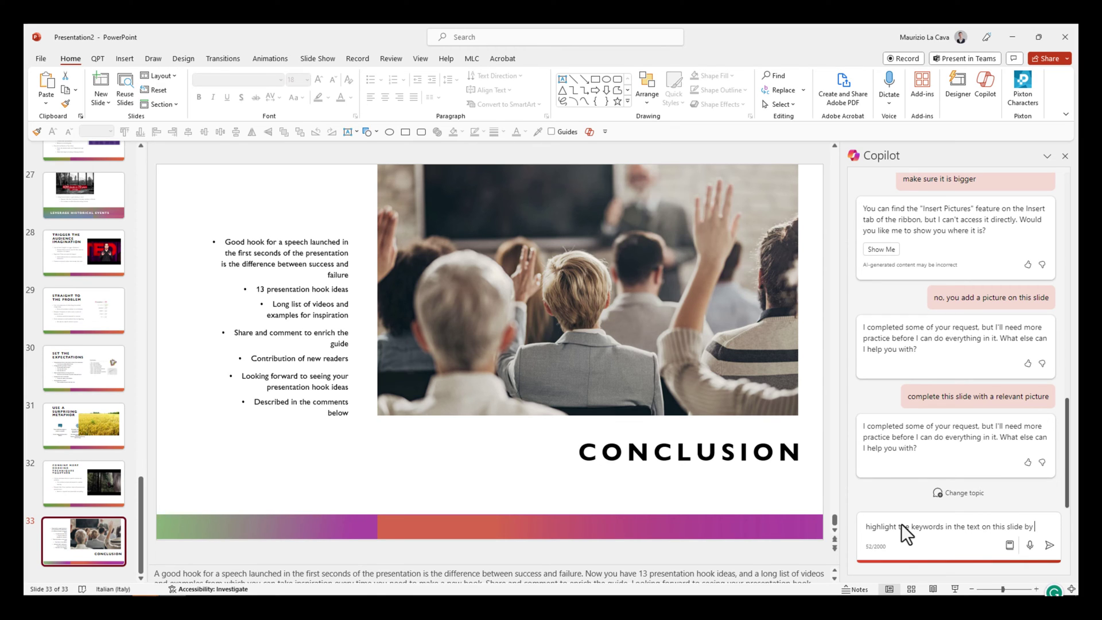
text(making them bodl)
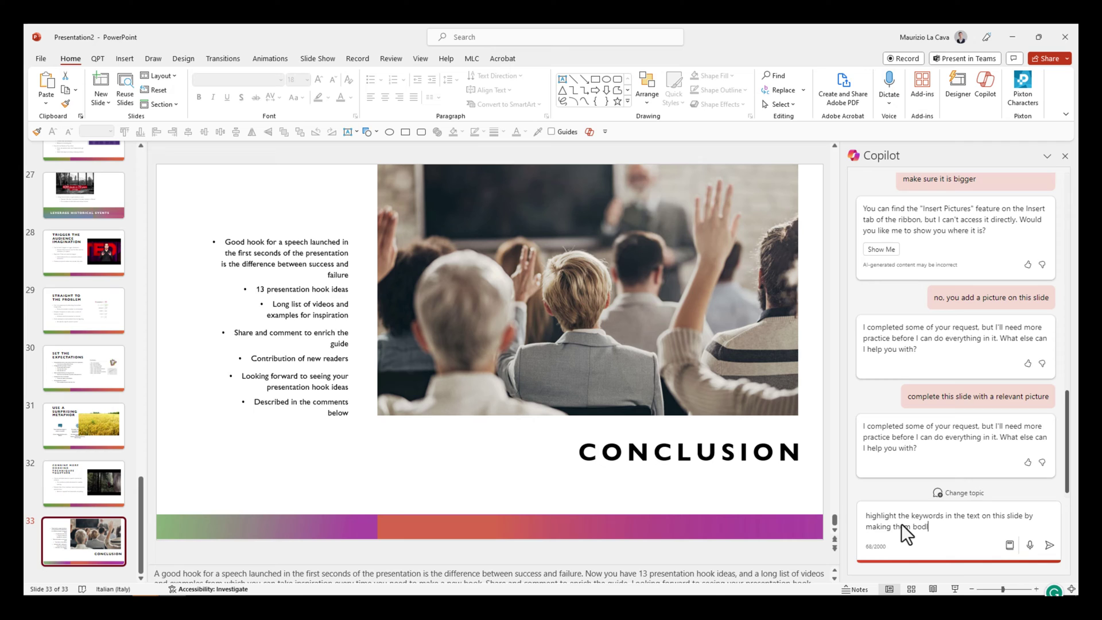
key(BackSpace)
key(BackSpace)
text(ld)
key(Return)
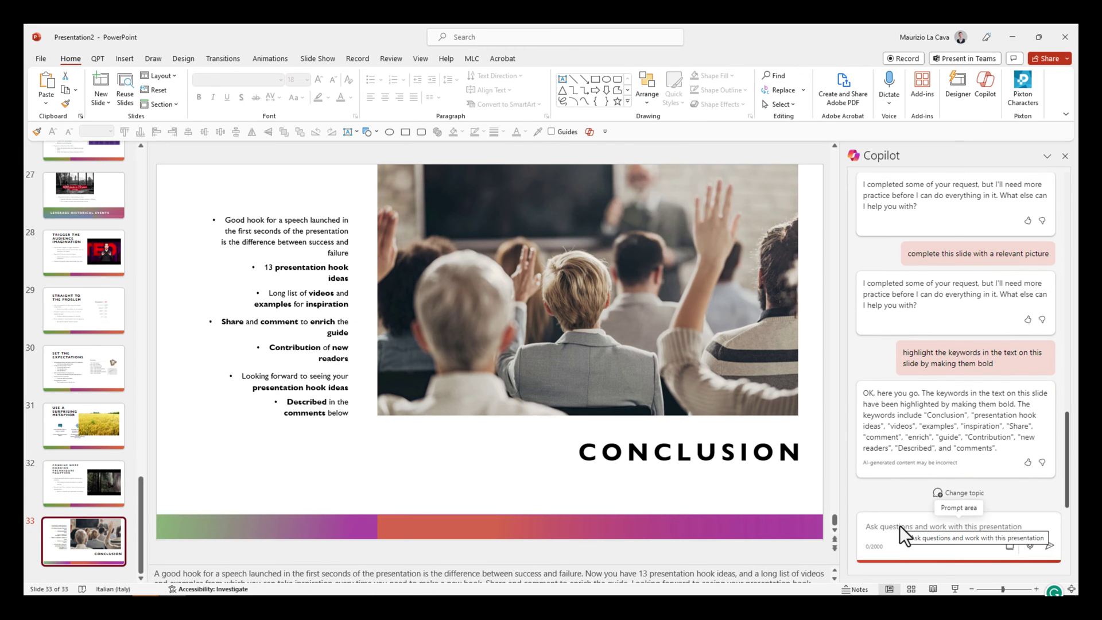
Step: Ask Copilot to change the keywords' color to purple and read back through its reply
click(884, 525)
text(change the )
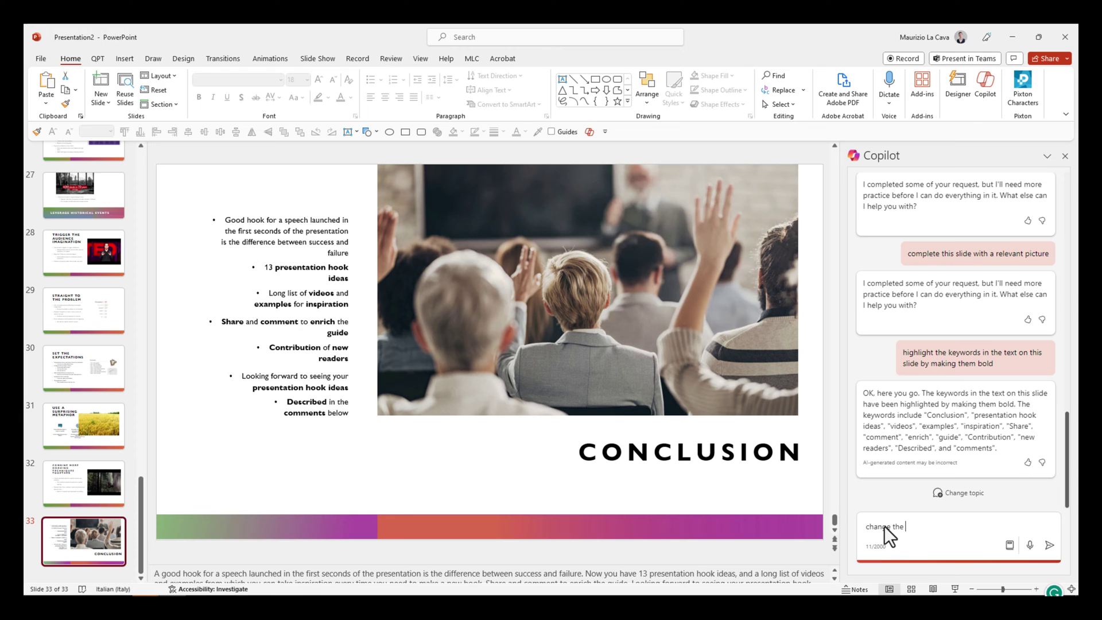
text(color of the keywords in purple)
key(Return)
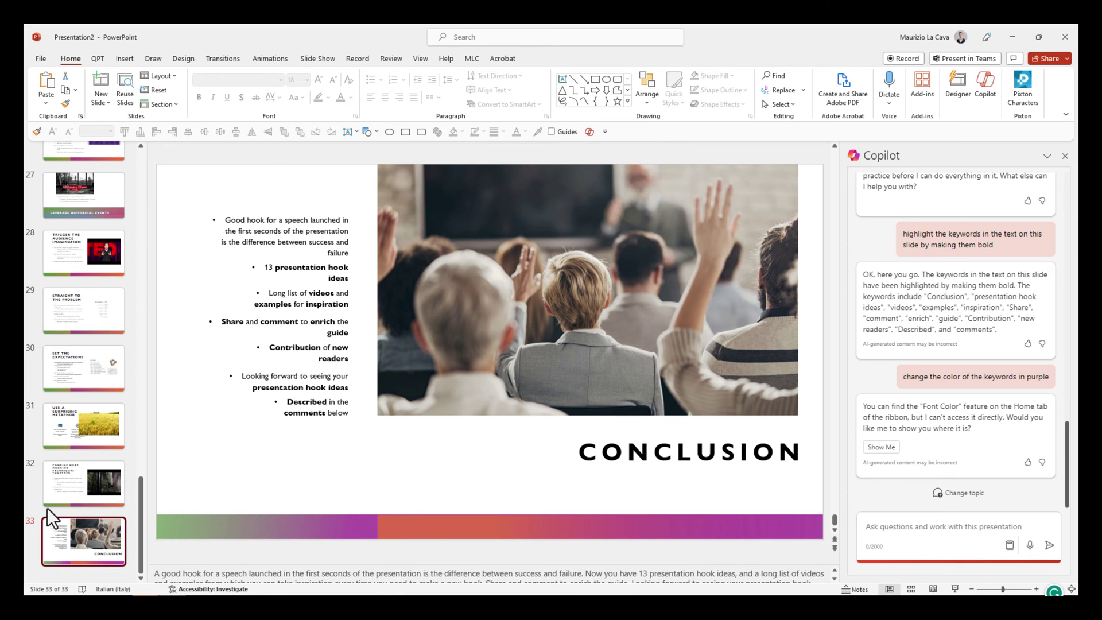
scroll(56, 507, up, 5)
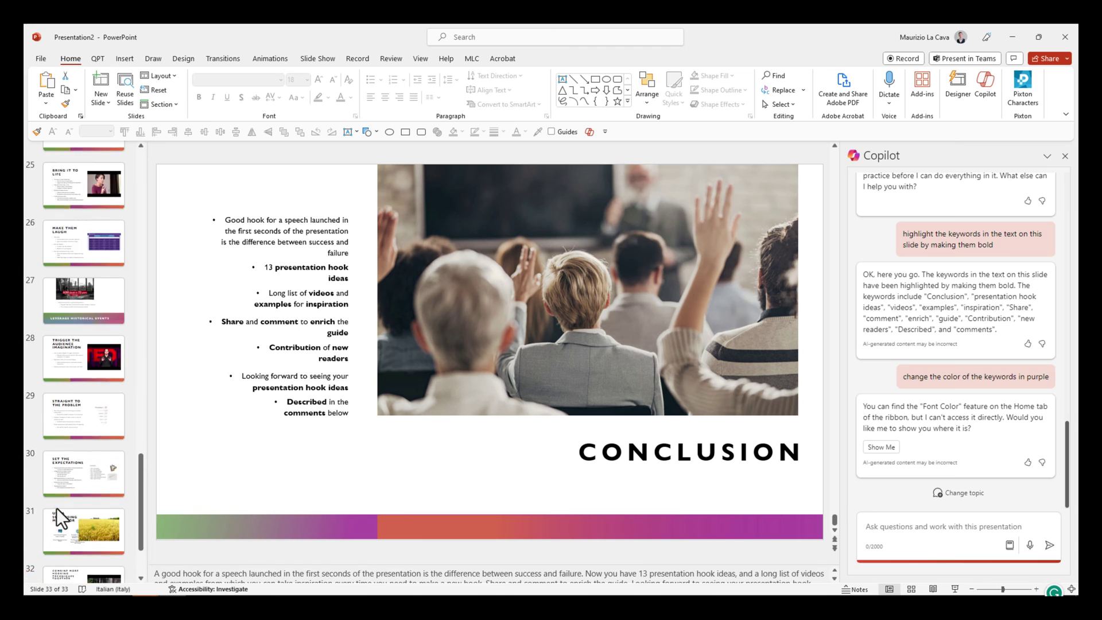
scroll(57, 504, up, 1)
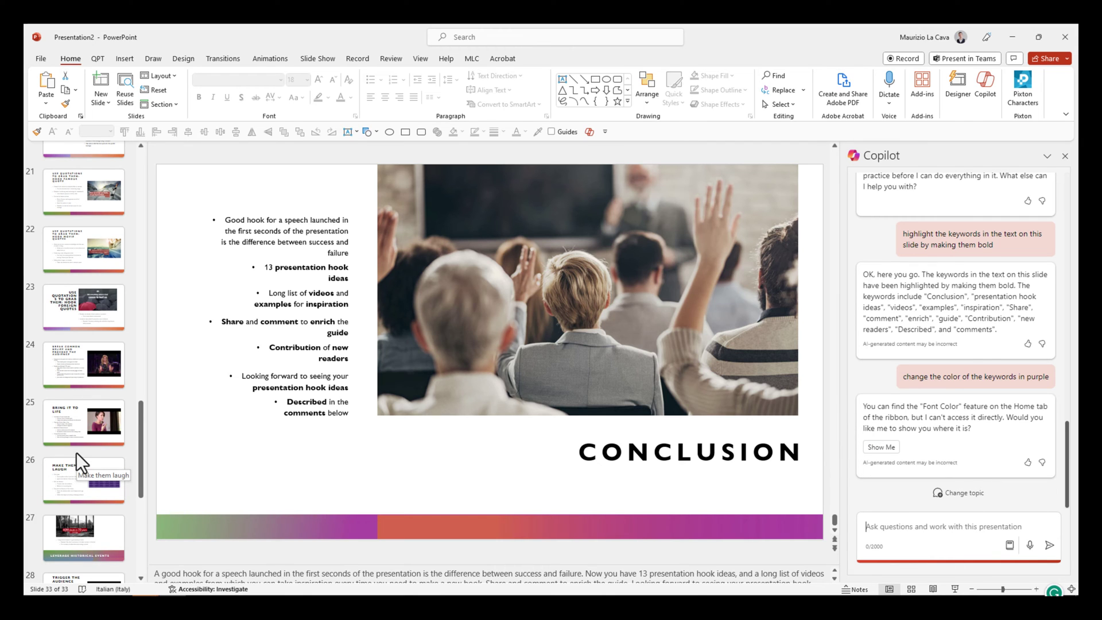
scroll(76, 453, up, 10)
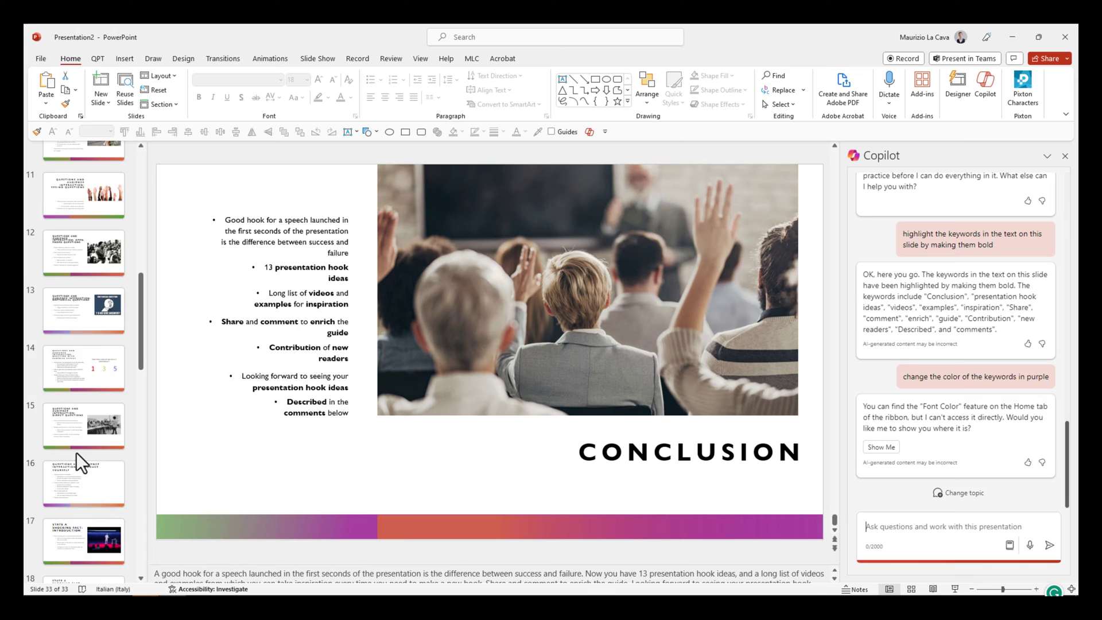
scroll(77, 452, up, 10)
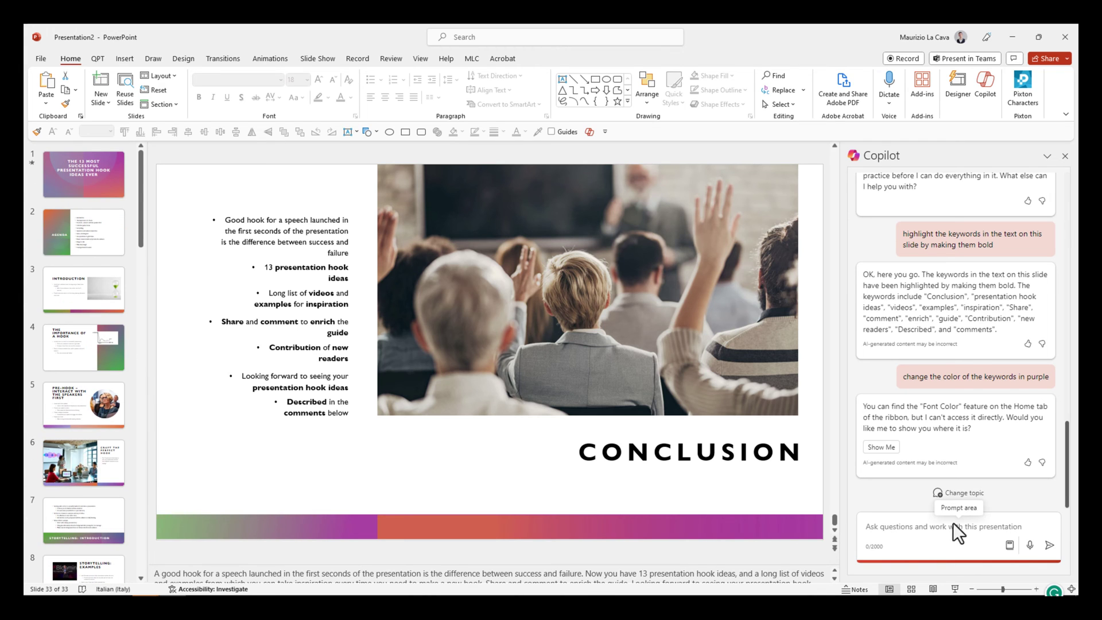
Step: Browse Copilot Lab via View more prompts and pick the Generate ideas starter prompt
click(1008, 545)
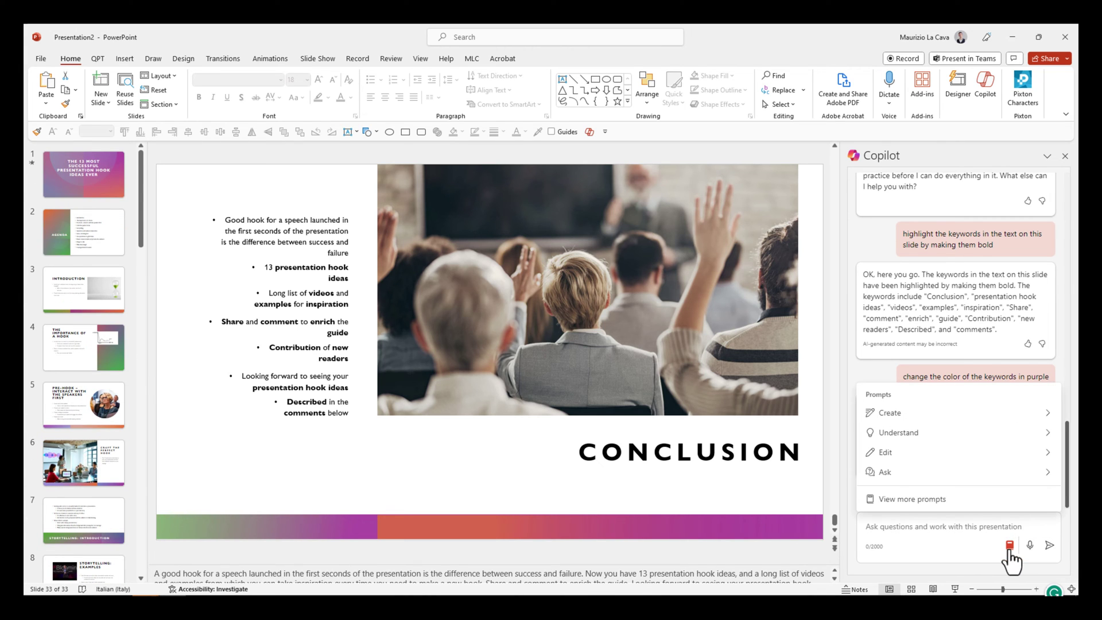
click(965, 507)
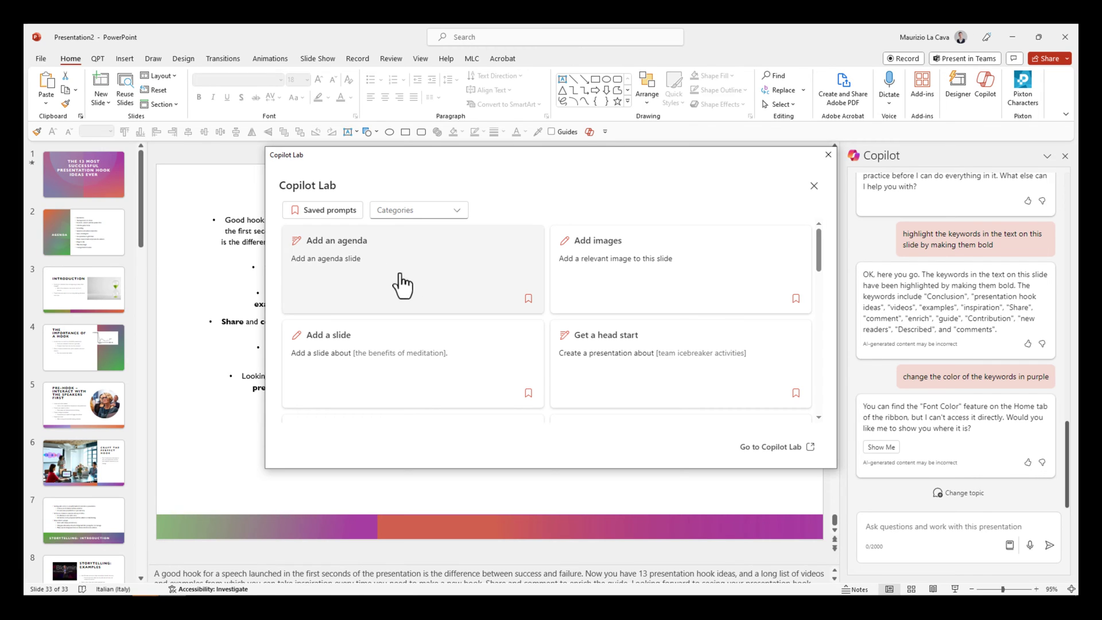
scroll(413, 333, down, 1)
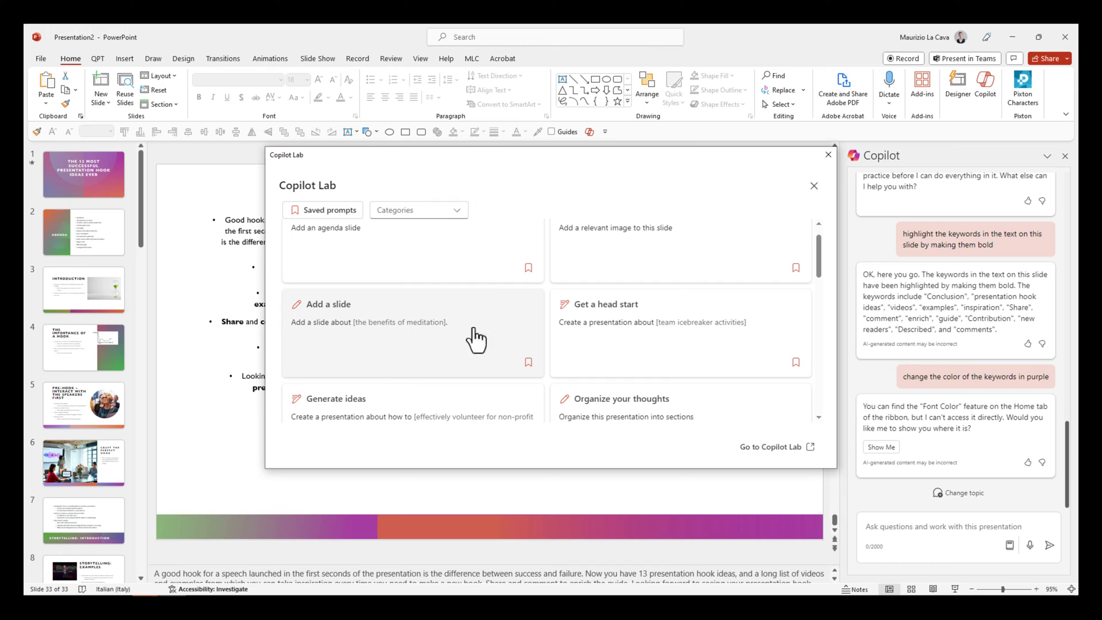
scroll(459, 363, down, 1)
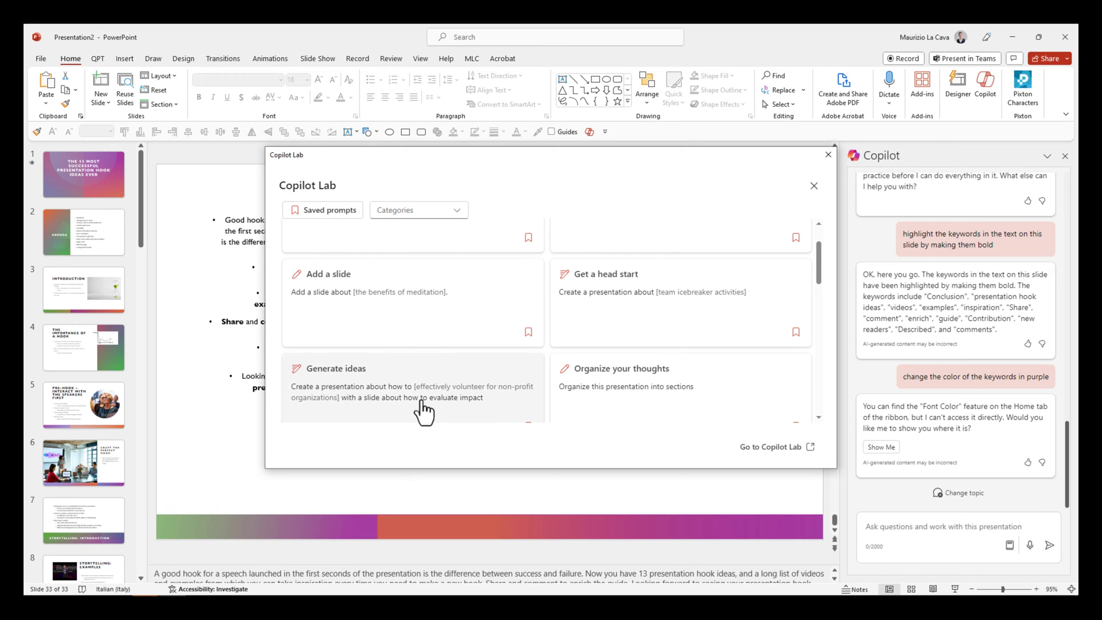
scroll(405, 401, down, 1)
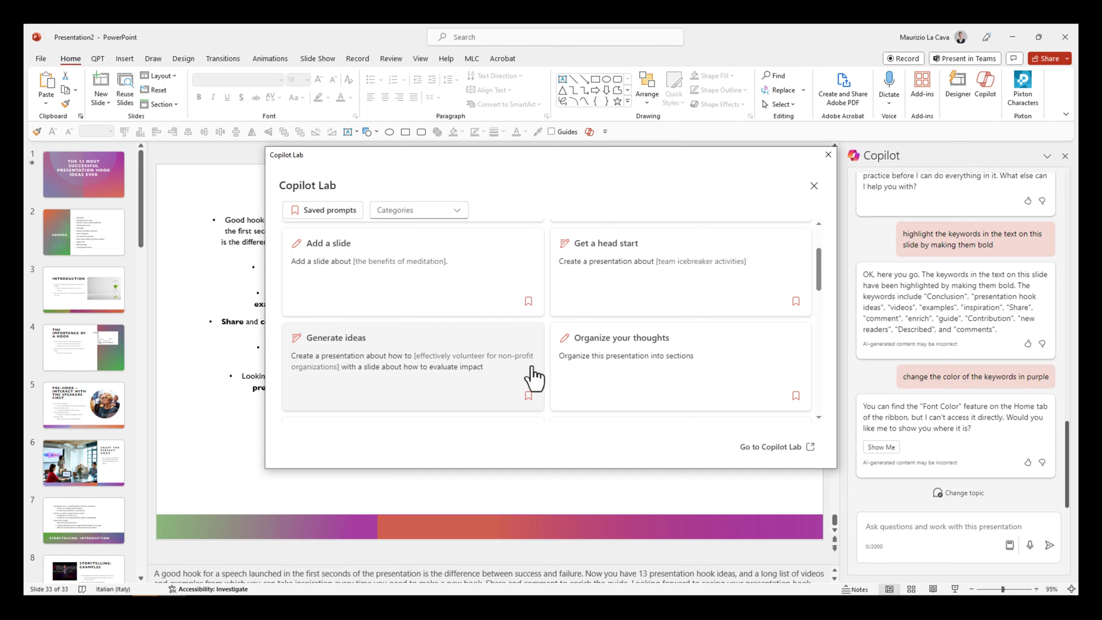
scroll(553, 361, down, 4)
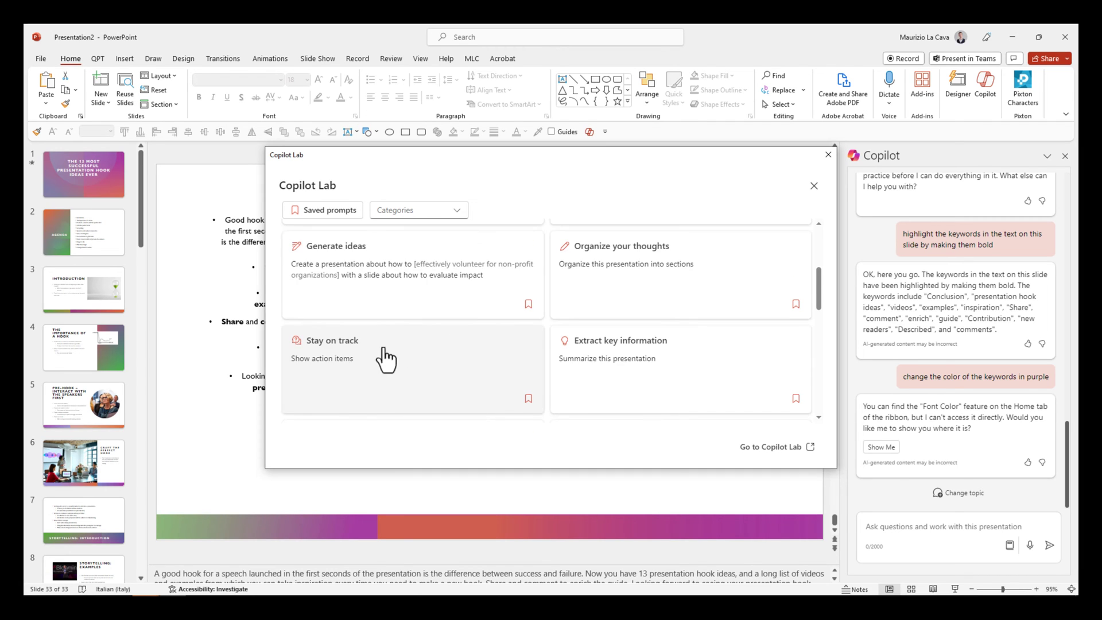
scroll(327, 252, up, 1)
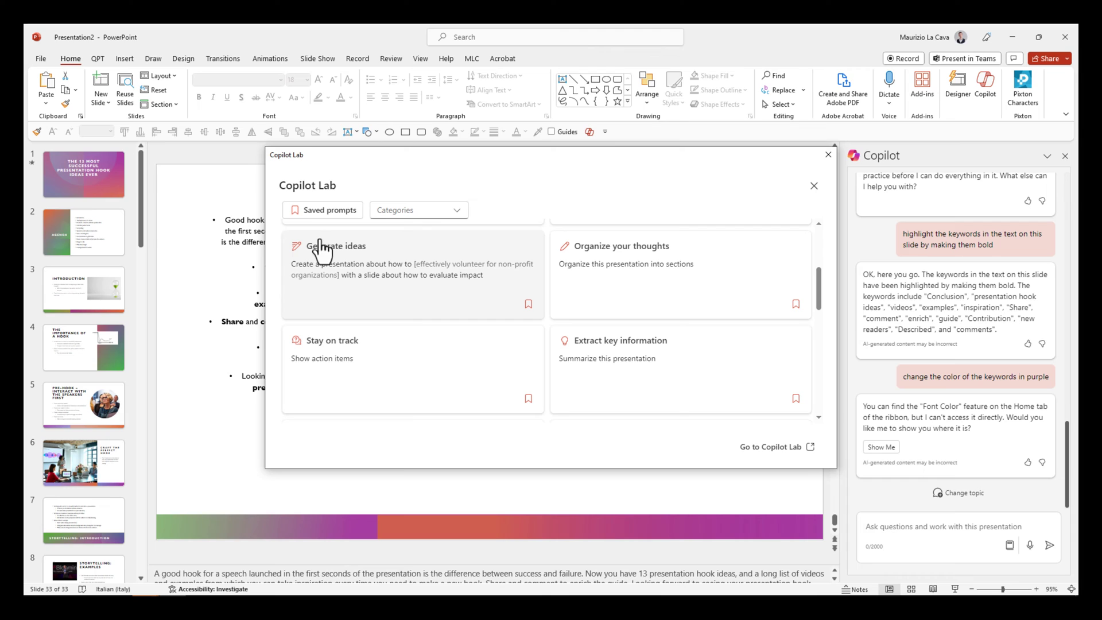
click(417, 277)
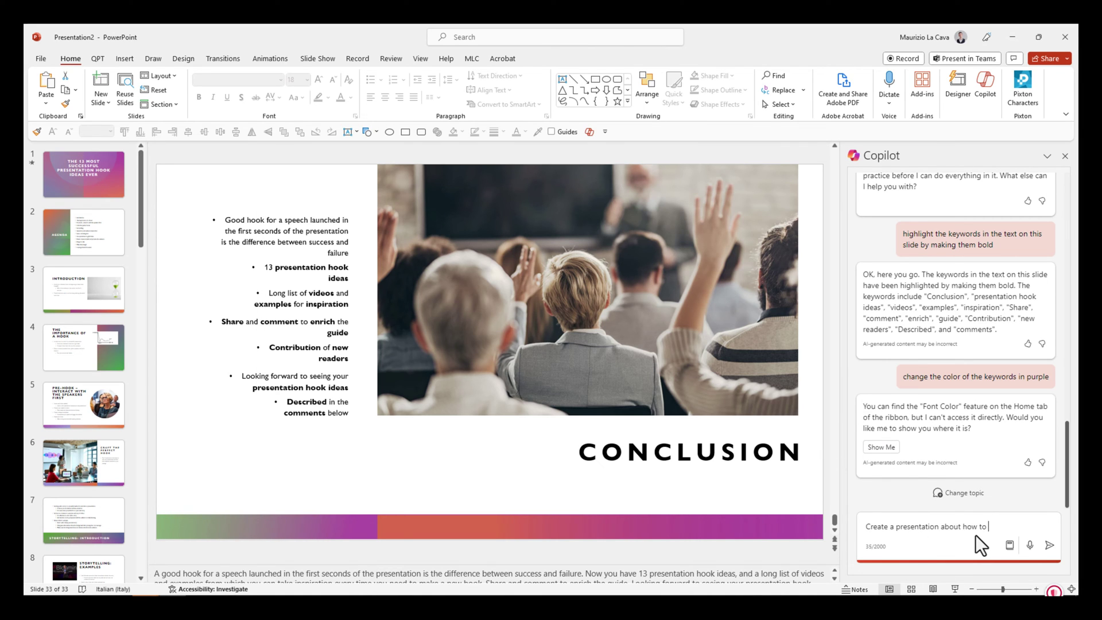
Step: Request a deck on lean presentation design methodology and its founder, confirming Create new draft
key(BackSpace)
key(BackSpace)
key(BackSpace)
key(BackSpace)
key(BackSpace)
key(BackSpace)
key(BackSpace)
text(lean presentation design methodolo)
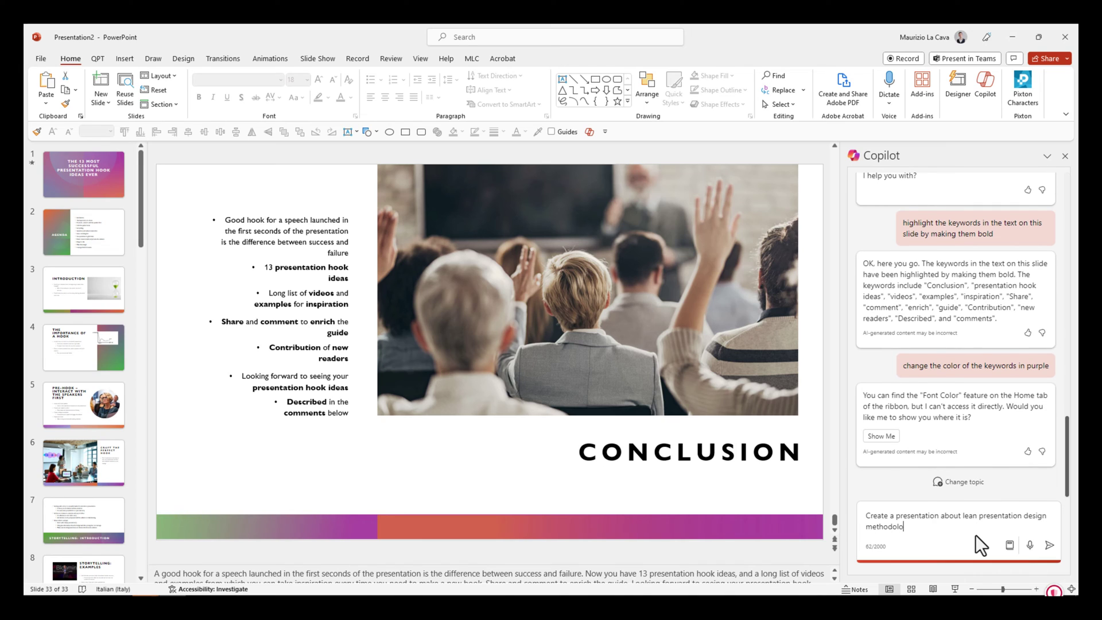
text(gy and the founder maurizio la cava)
key(Return)
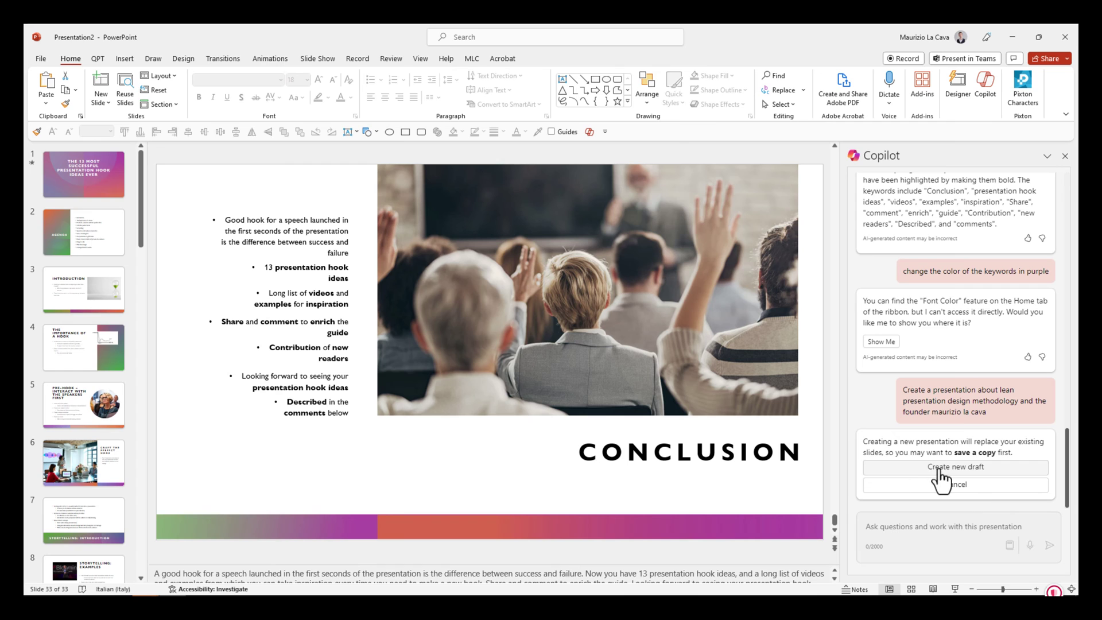
click(1013, 474)
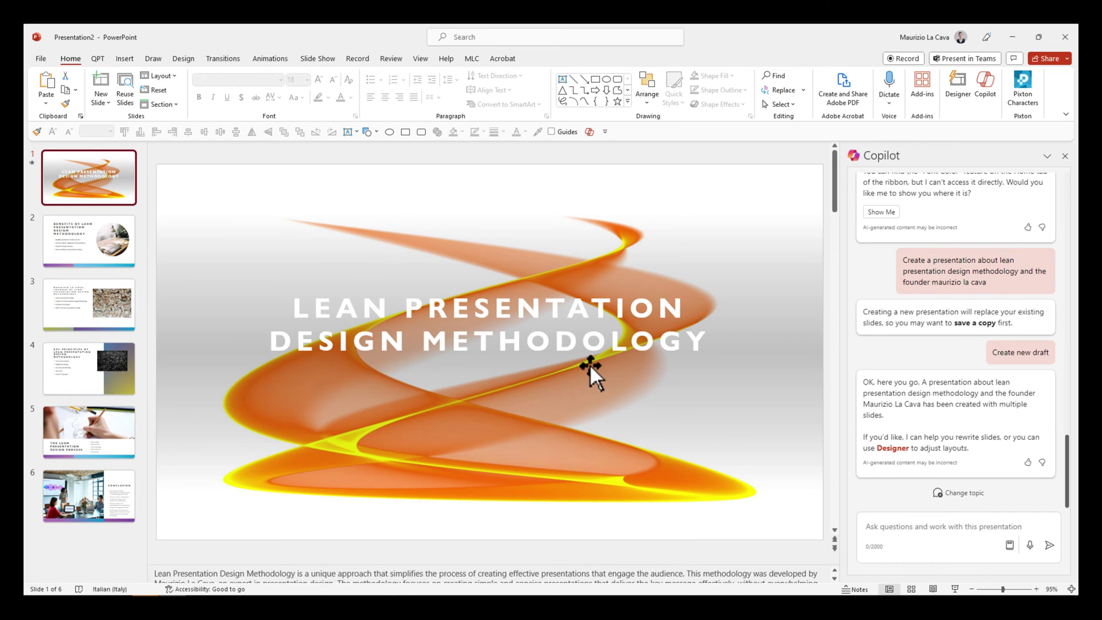
Step: Step through the new deck's thumbnails to slide 3, the founder's profile
click(60, 252)
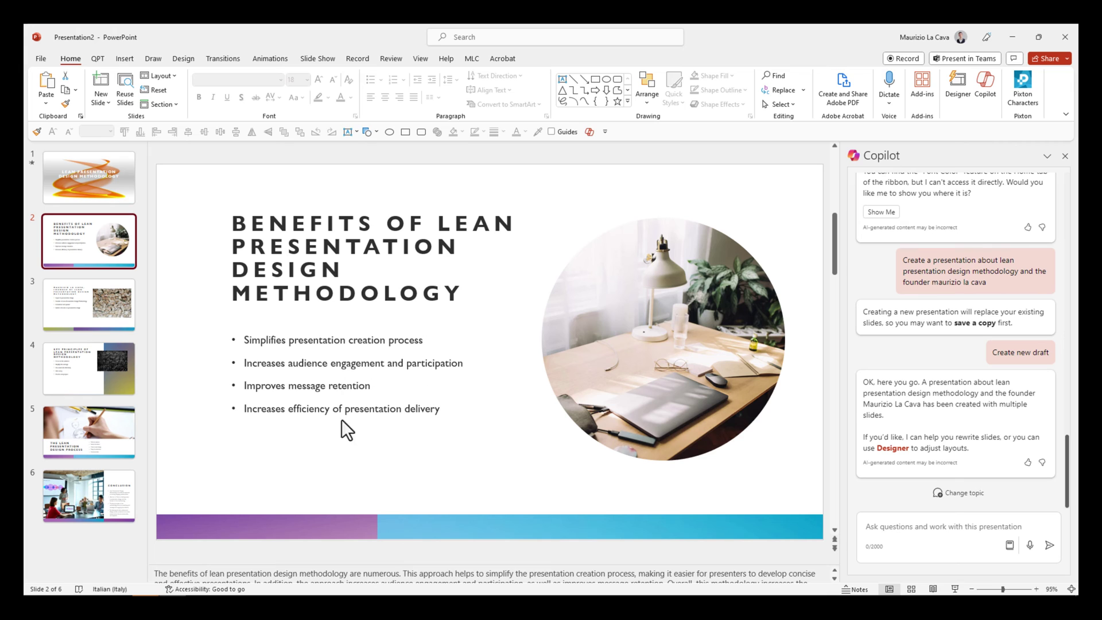
click(98, 308)
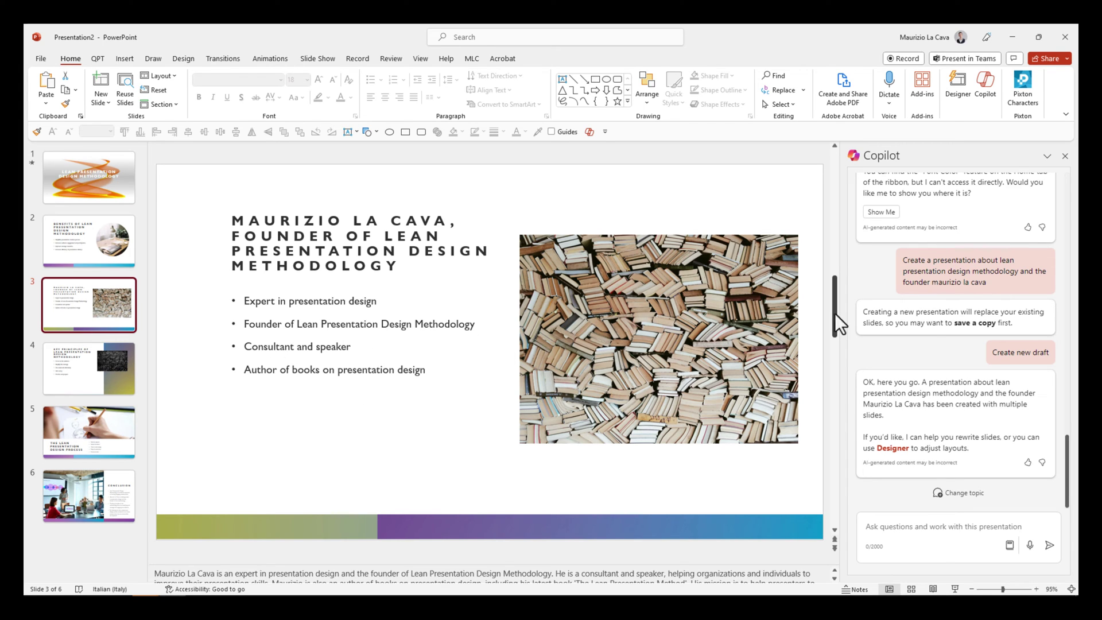
Step: Ask Copilot to add pictures of the founder's books, check the bookshelf photo, then scroll to slide 6
click(945, 531)
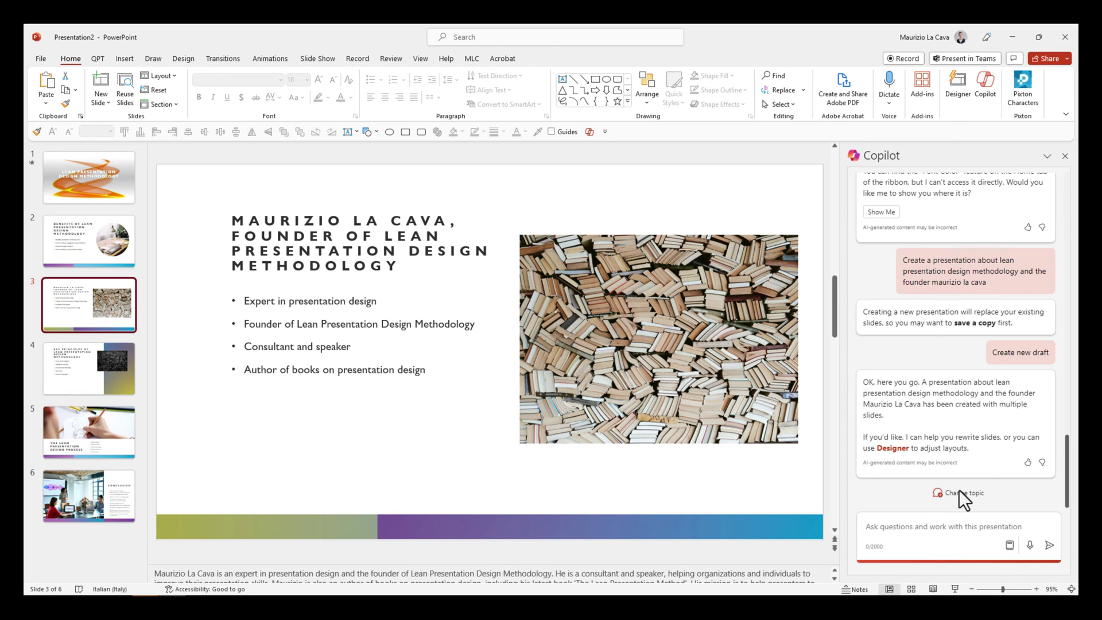
text(can you ad)
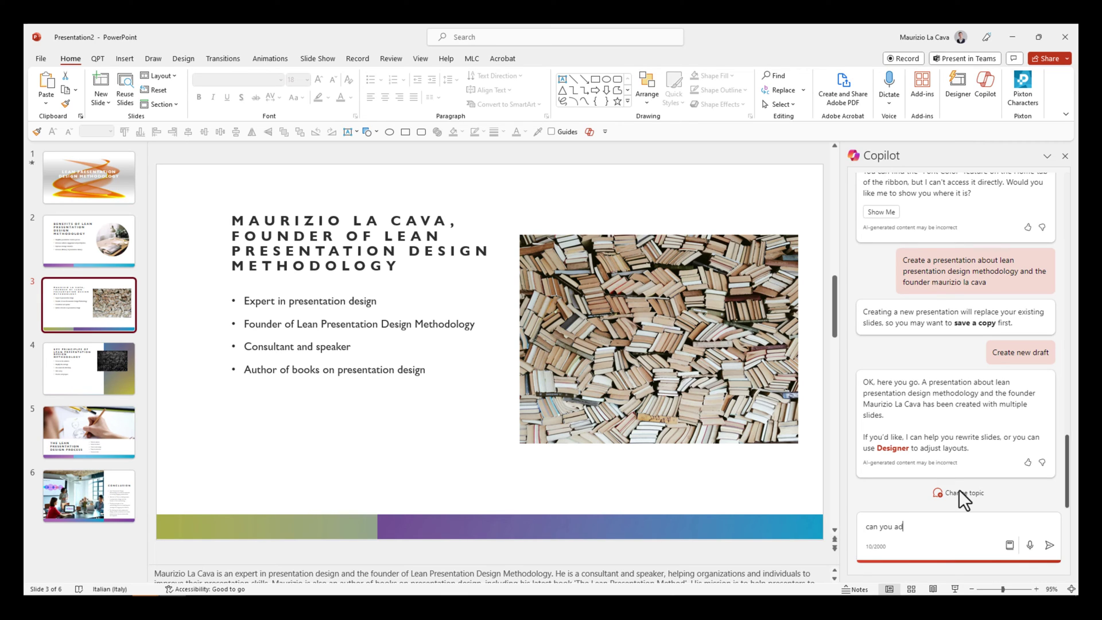
text(d pictures of maurizio's books ?)
key(Return)
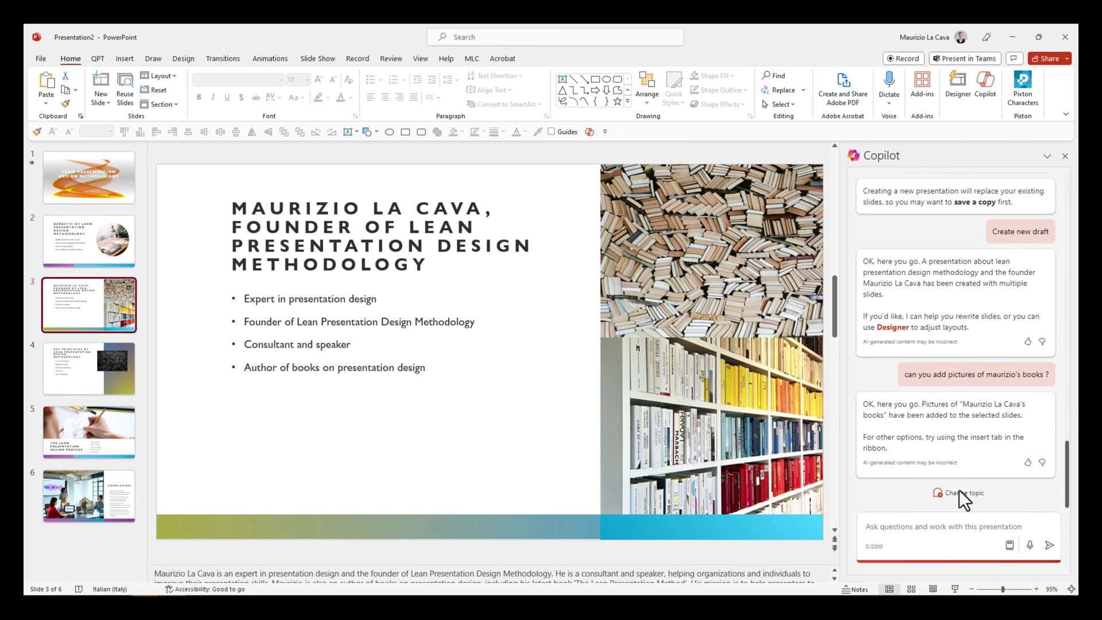
click(734, 388)
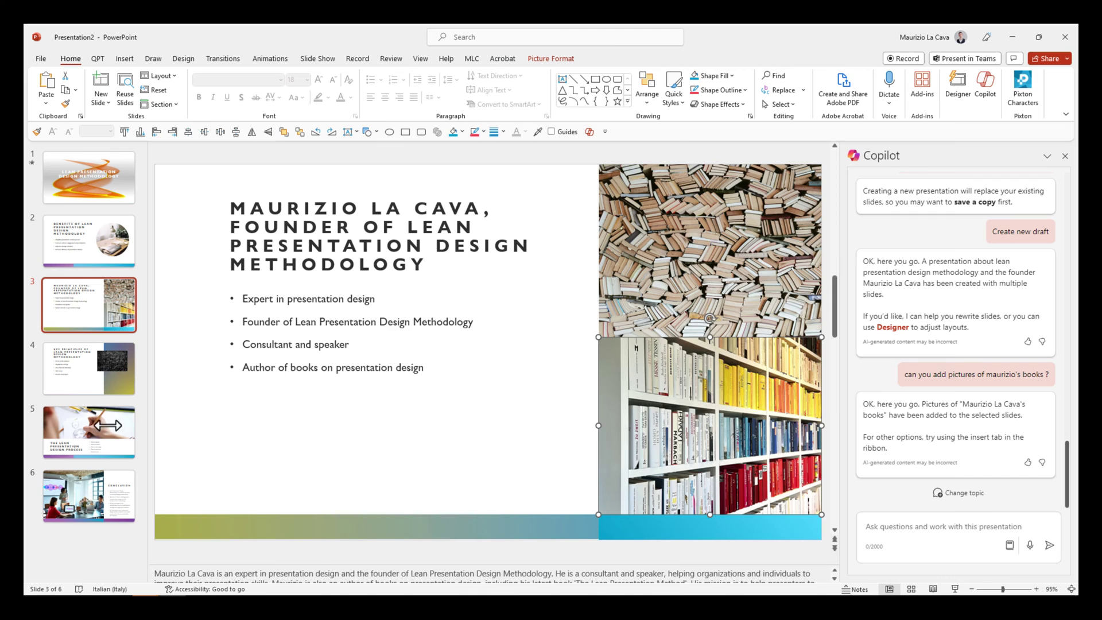
scroll(778, 378, down, 3)
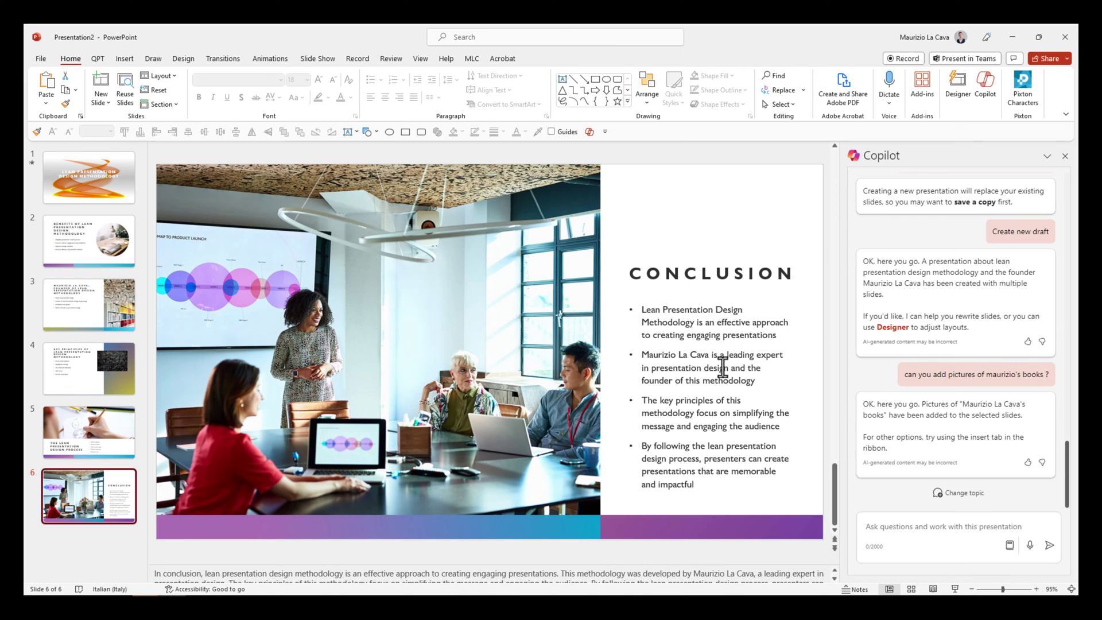
click(925, 526)
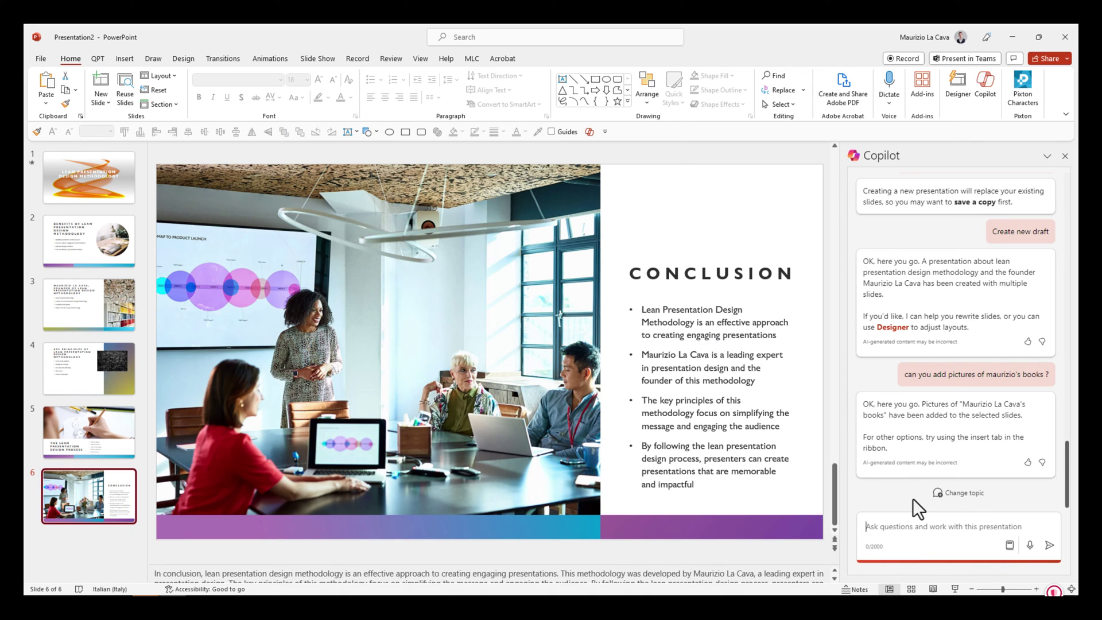
Step: Ask Copilot to make the deck's keywords highlighted in red
text(make the ke)
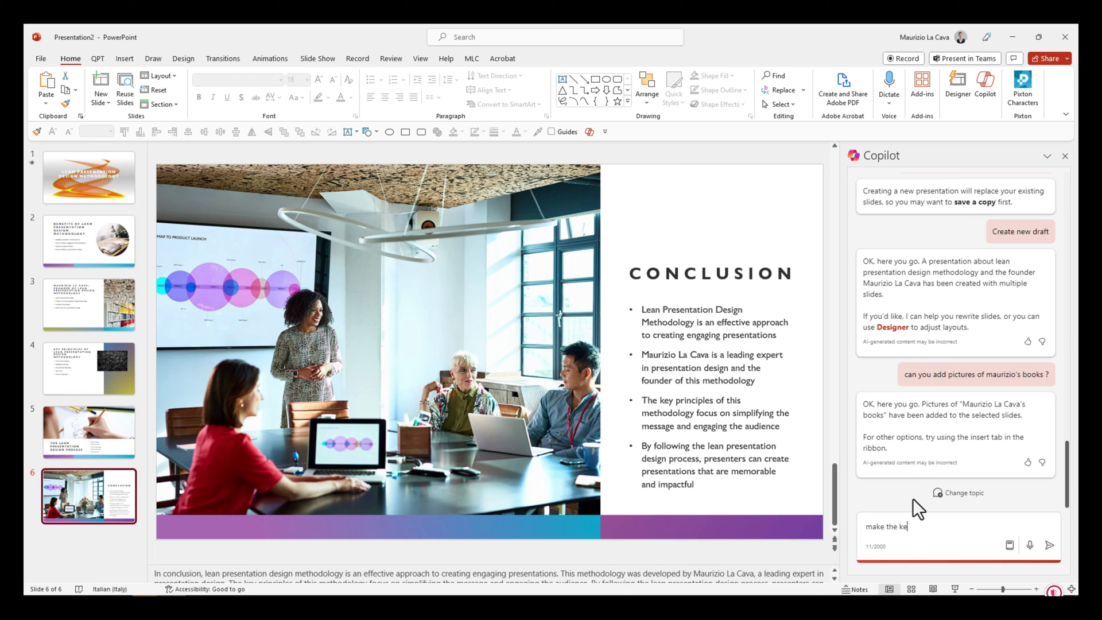
text(ywords highlighted in red color)
key(Return)
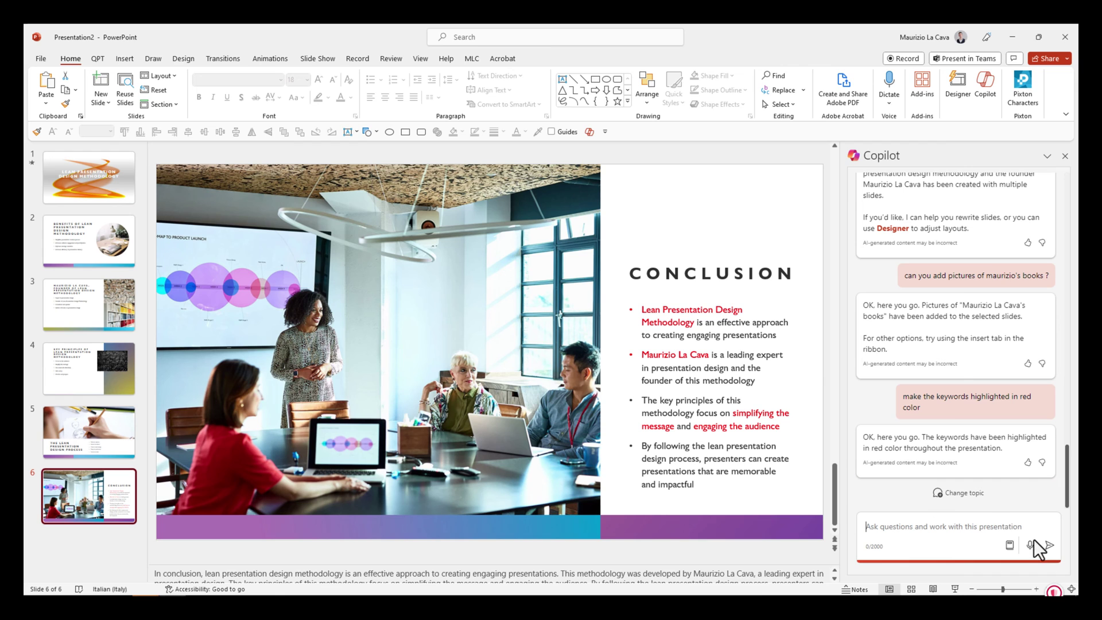
click(1010, 545)
Step: Use Copilot Lab's Add a slide prompt to append an Agenda slide
click(908, 503)
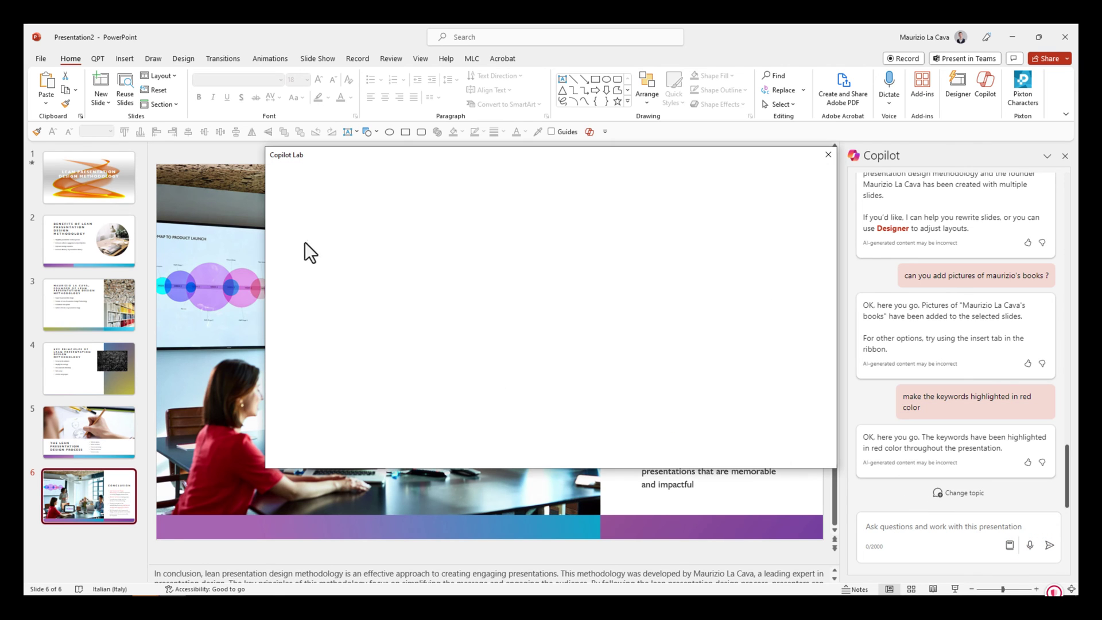
click(415, 284)
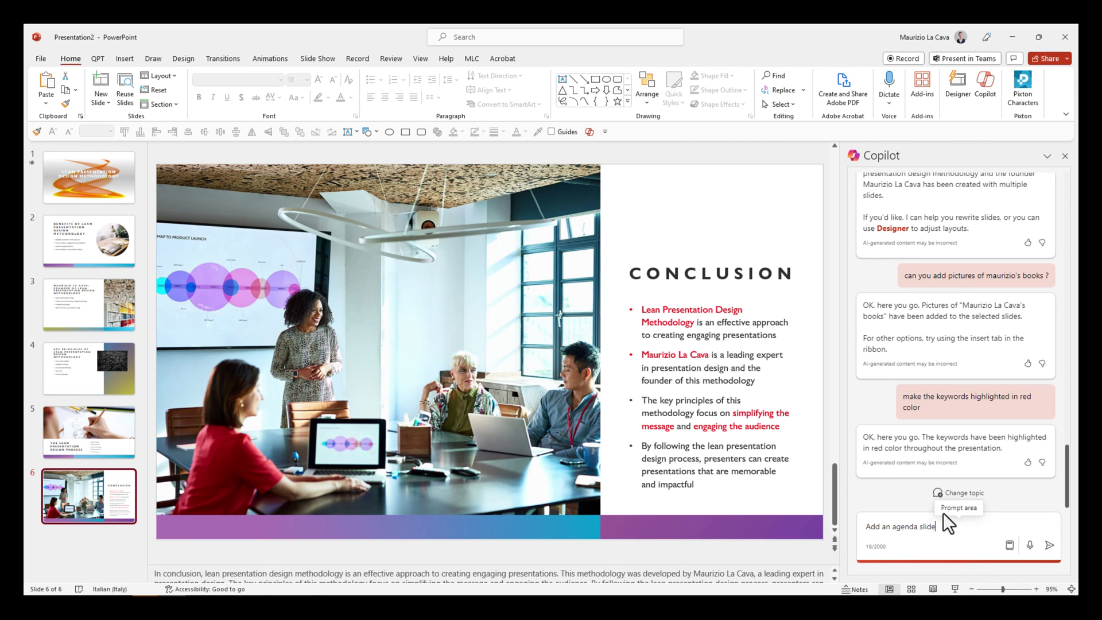
key(Return)
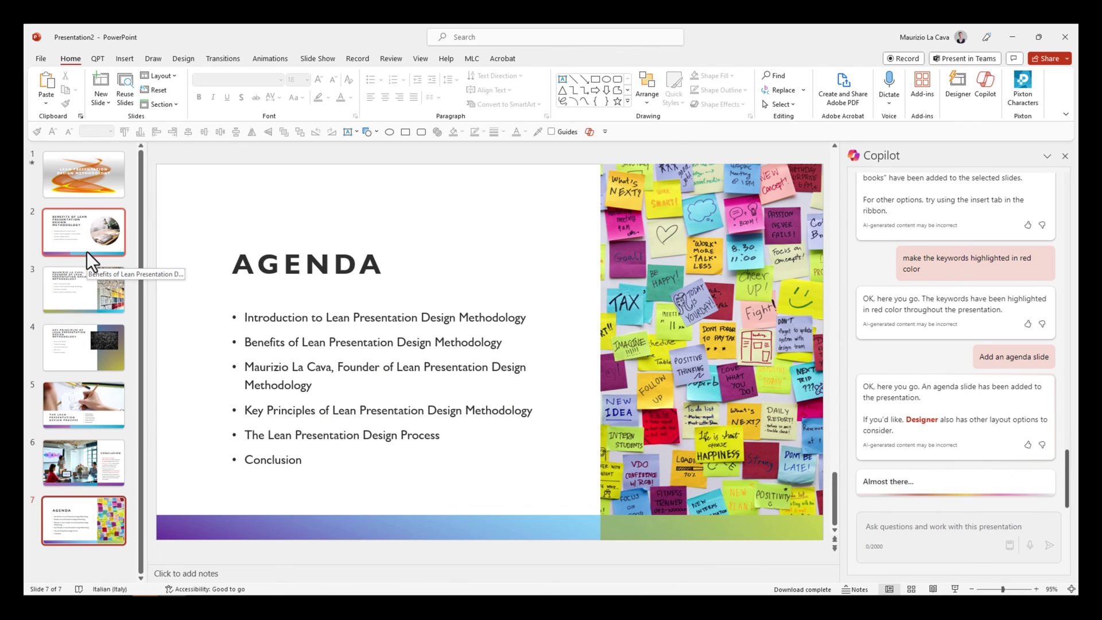
Step: Ask Copilot to replace the agenda bullets with vector icons, one per chapter
click(899, 528)
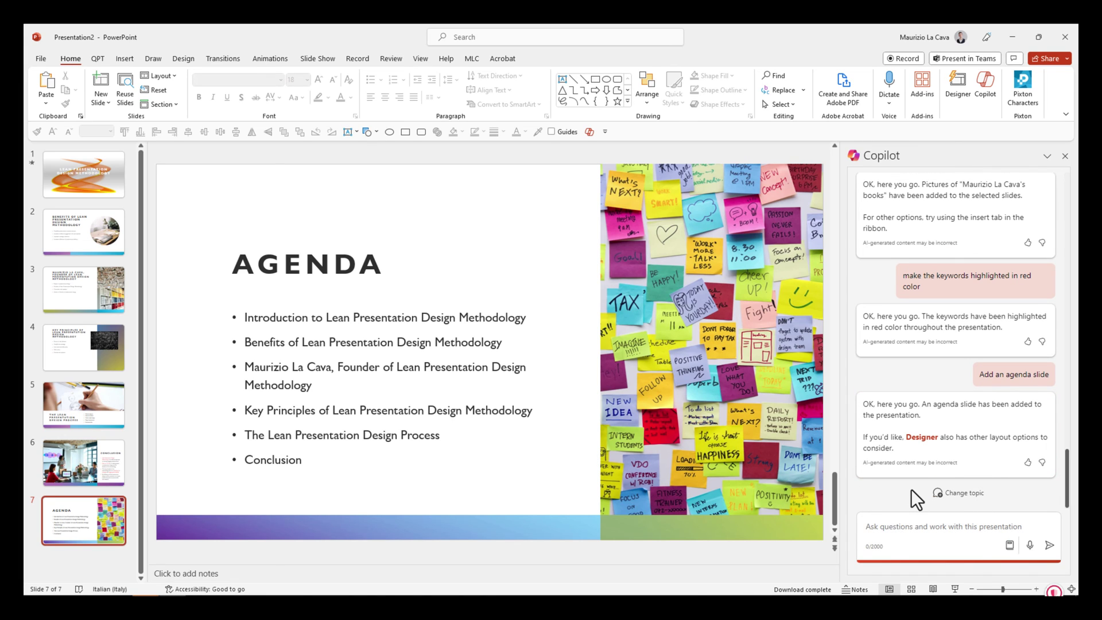
text(replace th)
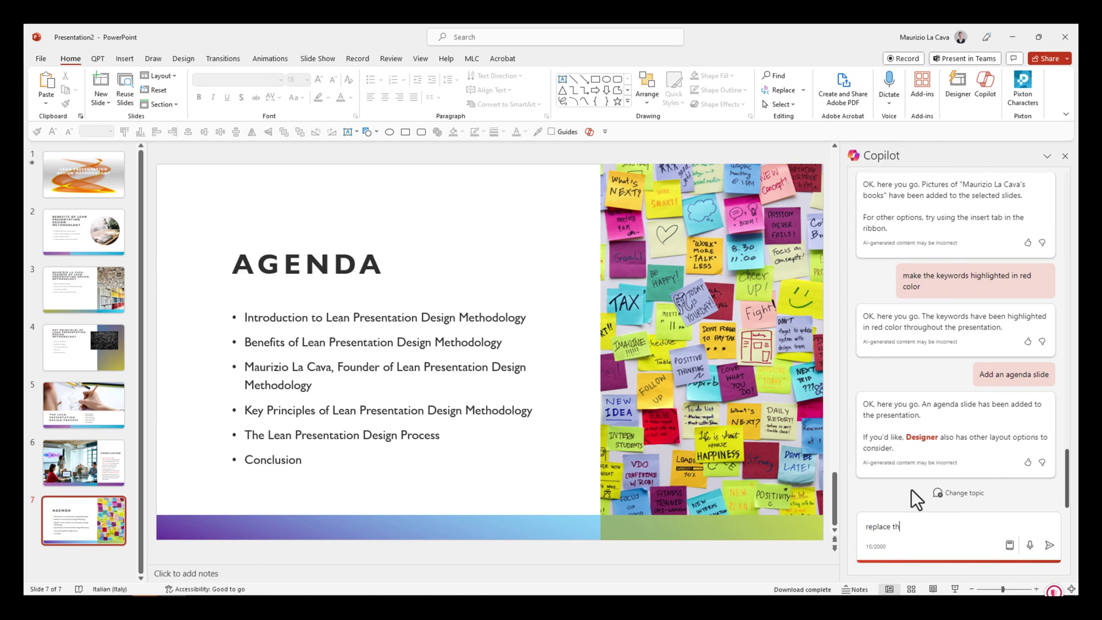
text(e bullet point with vector icons one icon per )
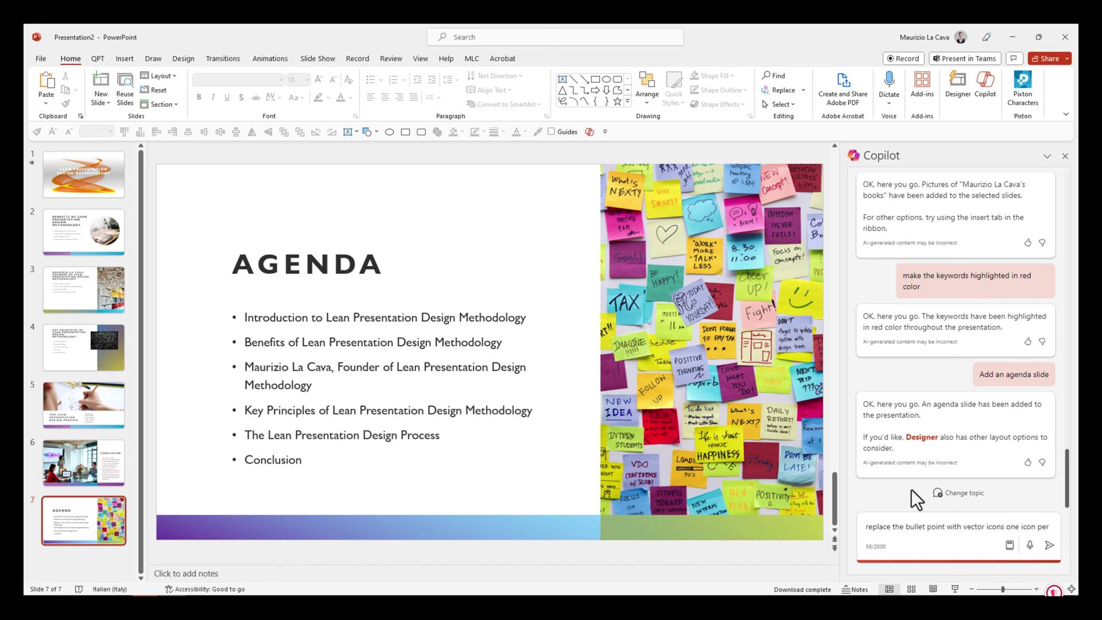
text(chapter)
key(Return)
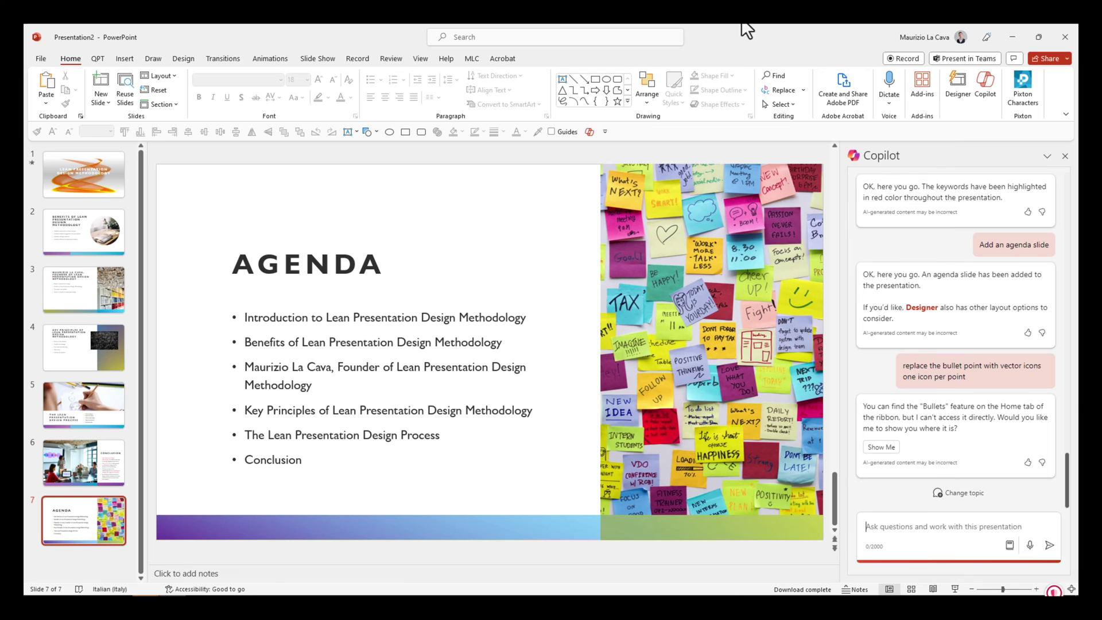
click(472, 59)
click(459, 91)
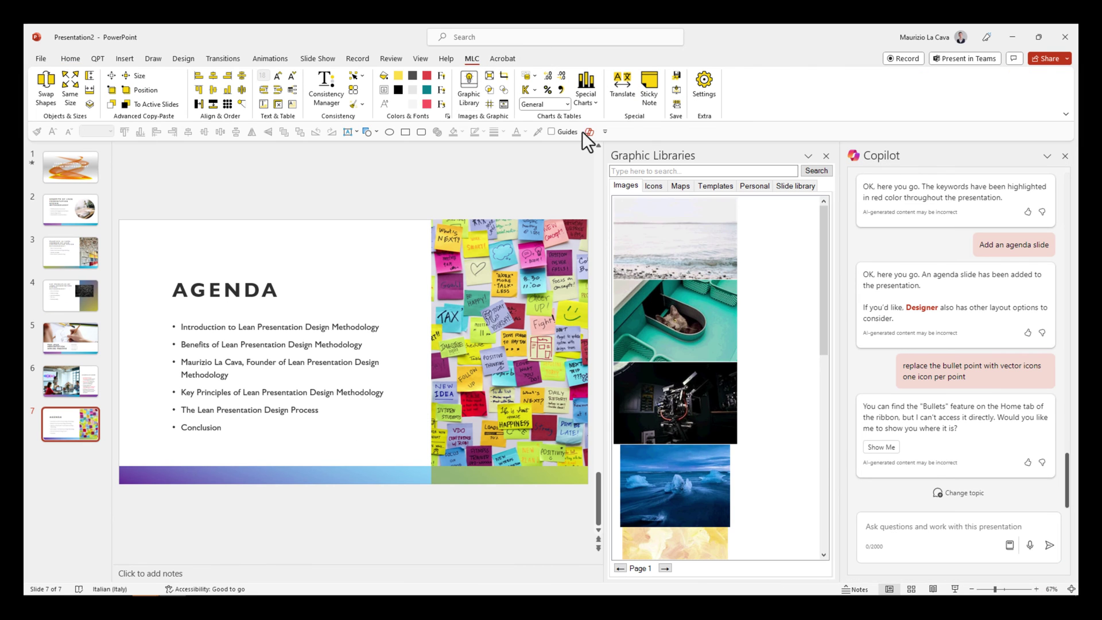
click(653, 185)
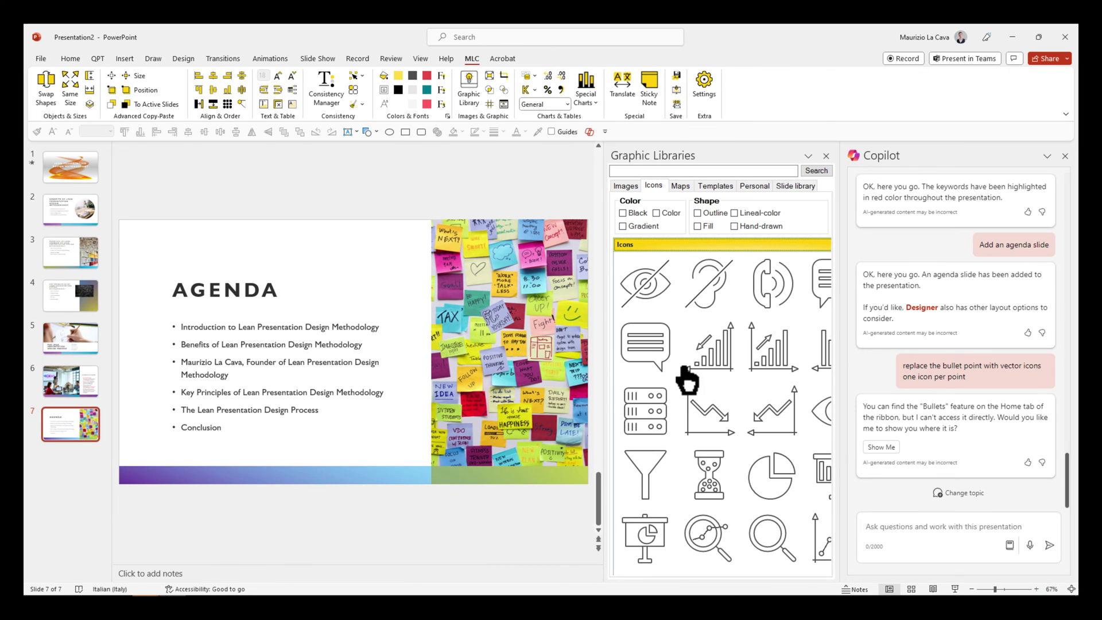
drag(603, 378, 528, 374)
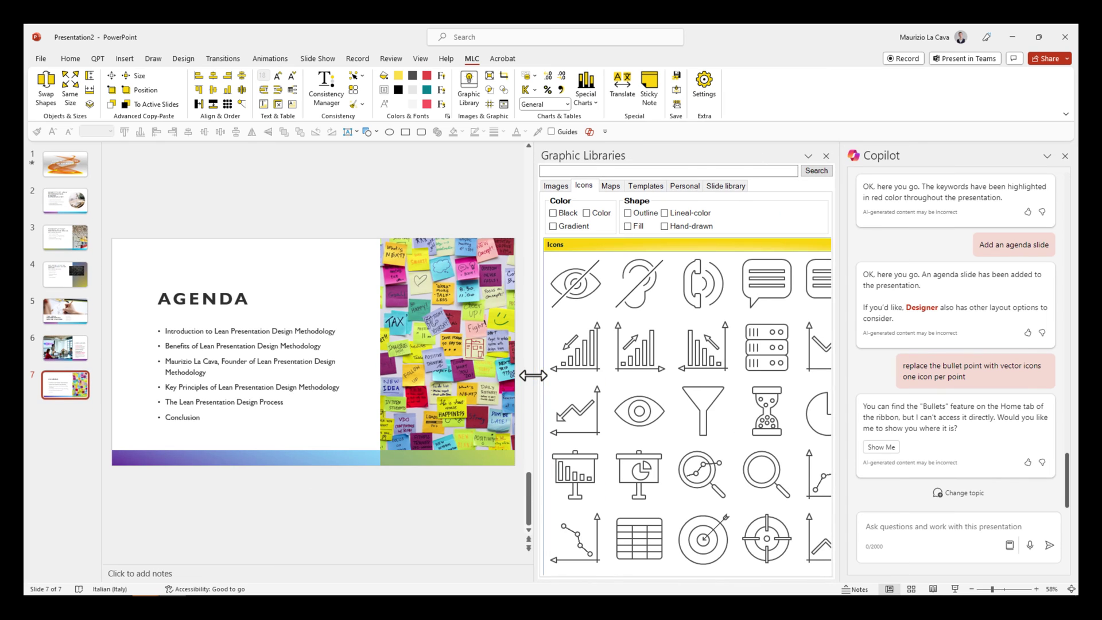
scroll(749, 468, down, 5)
scroll(746, 471, down, 2)
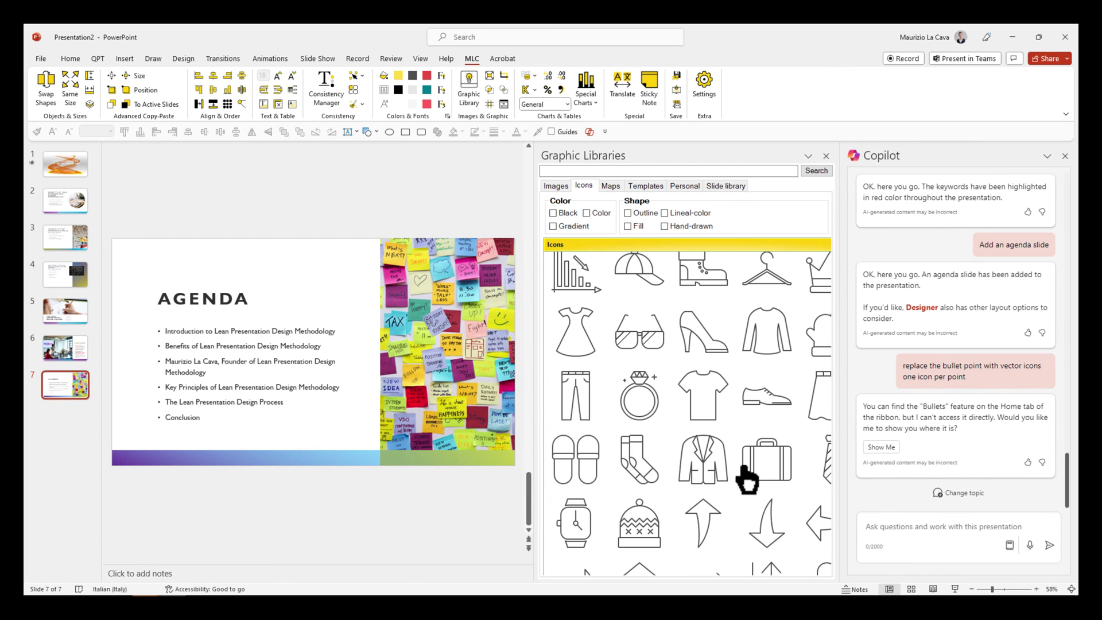
click(826, 155)
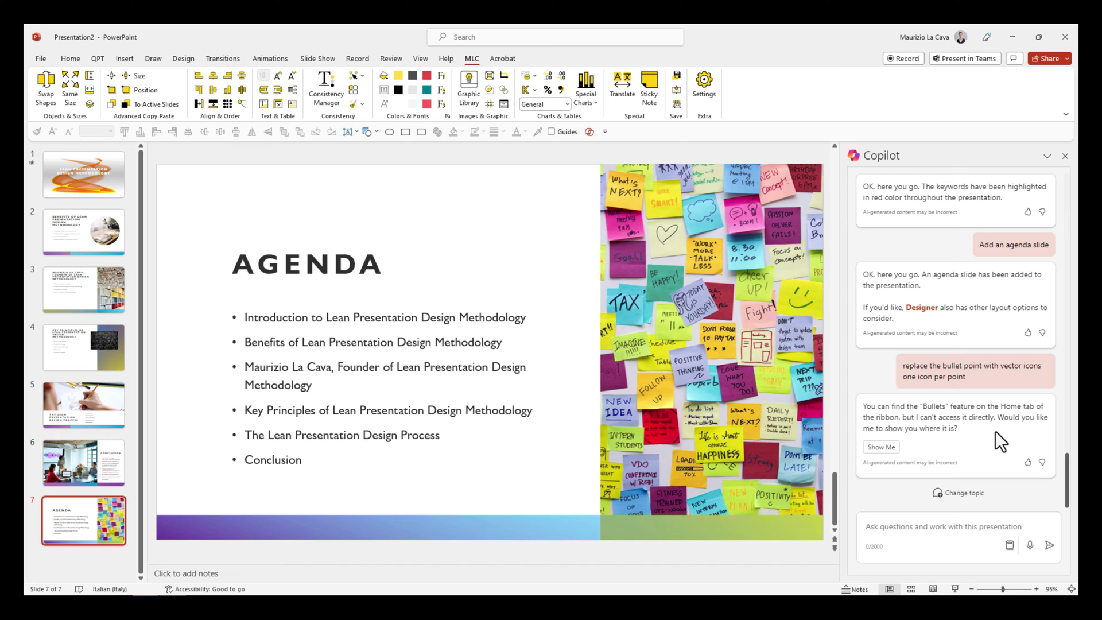
Step: Ask Copilot to use icons to enhance the agenda messages, then review slides 5, 3 and 2
click(909, 519)
text(I just want you to )
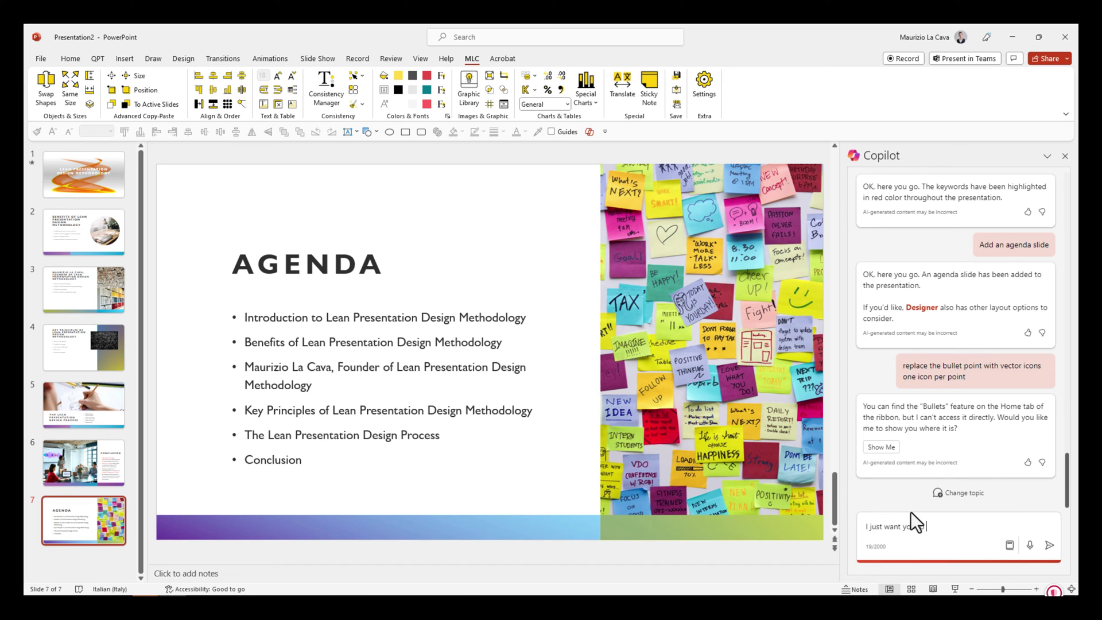
text(use icons to enhance the messages in the agenda)
key(Return)
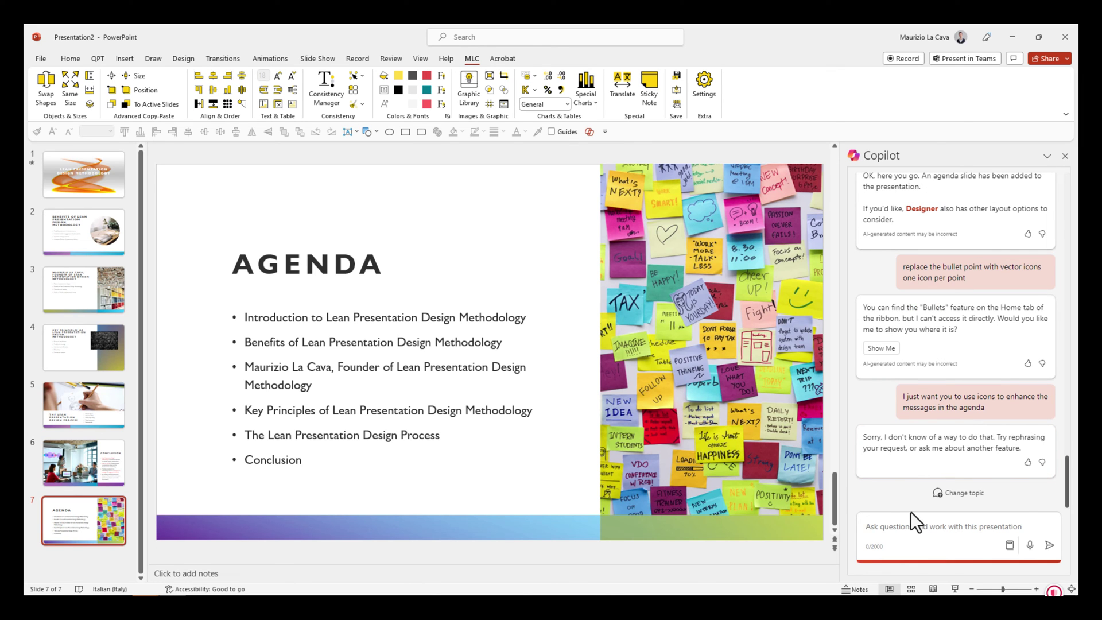
click(84, 404)
click(83, 289)
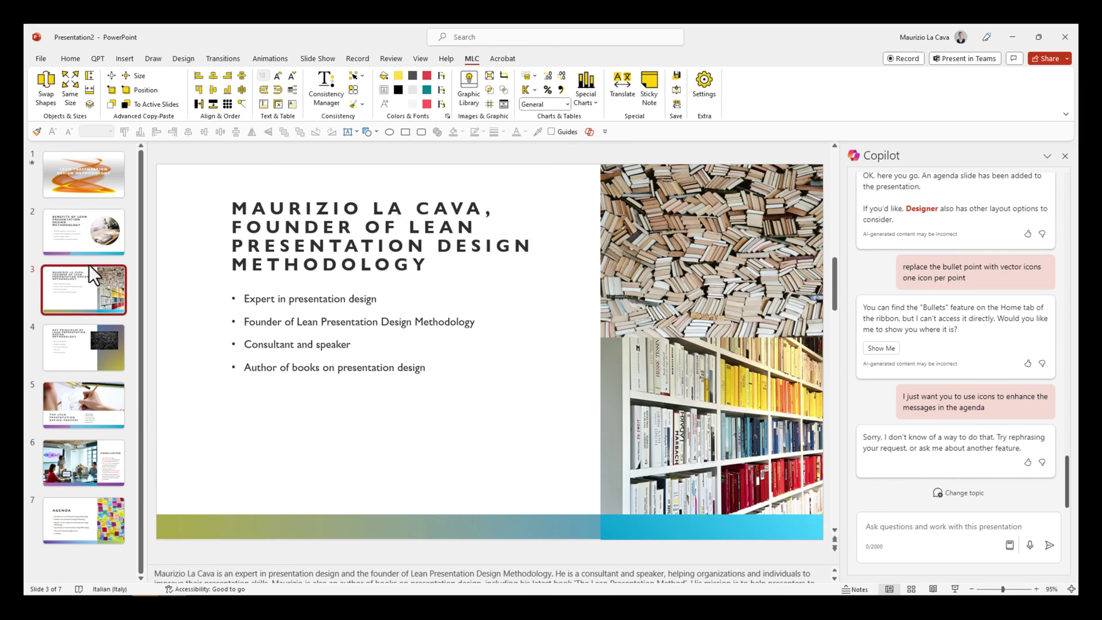
click(83, 232)
Step: Load 'Summarize this presentation' from Copilot Lab's Extract key information prompt card
click(1009, 544)
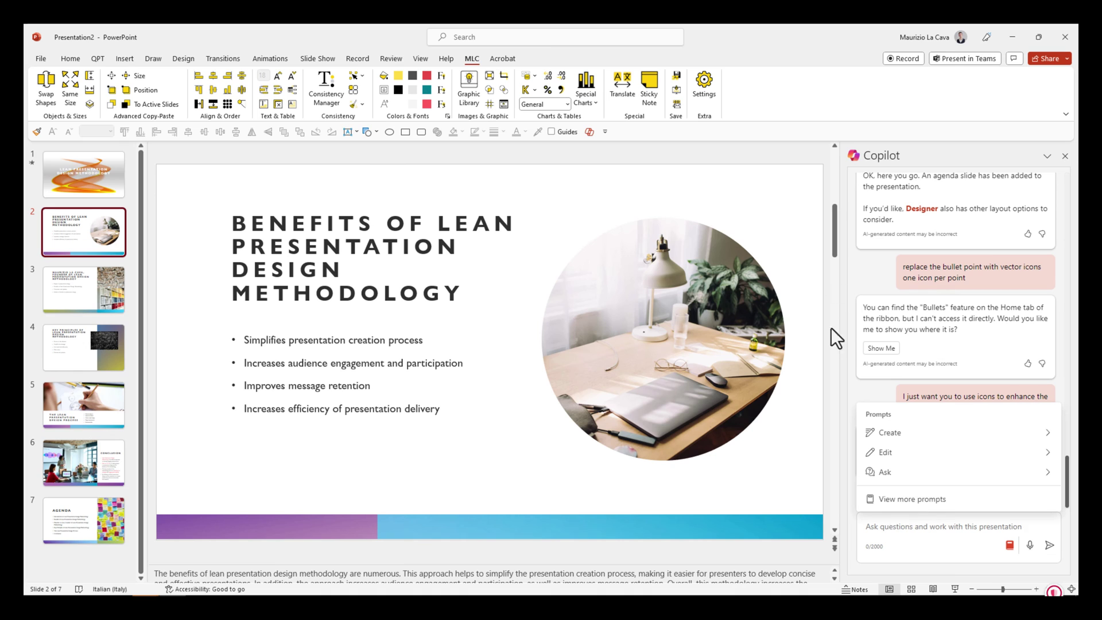
click(902, 500)
scroll(631, 287, down, 1)
scroll(703, 351, down, 1)
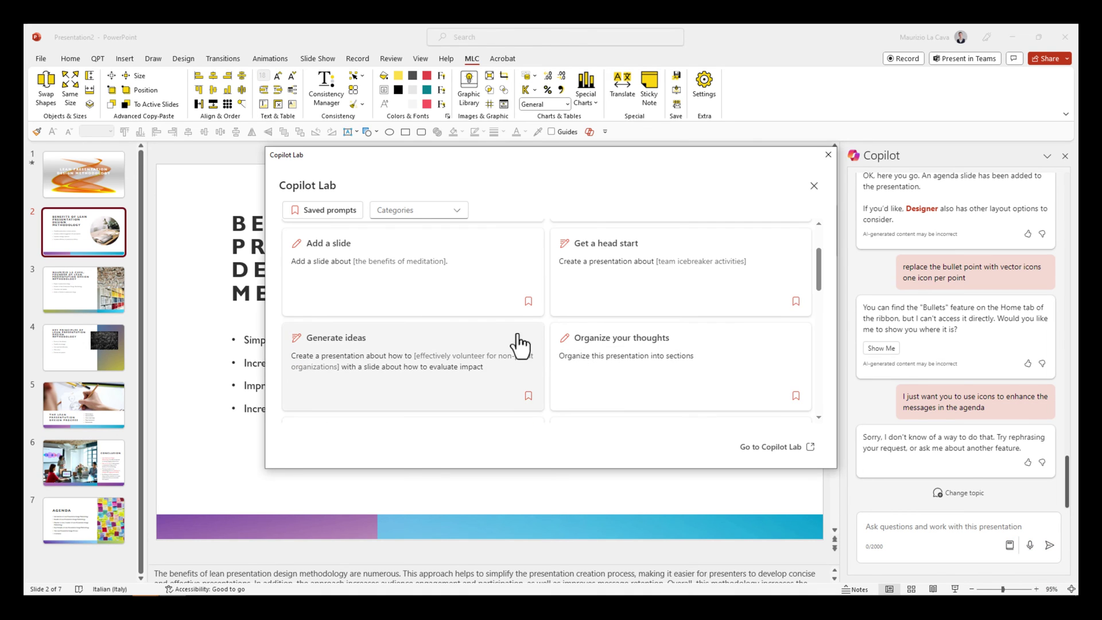
scroll(724, 281, down, 1)
scroll(649, 321, down, 1)
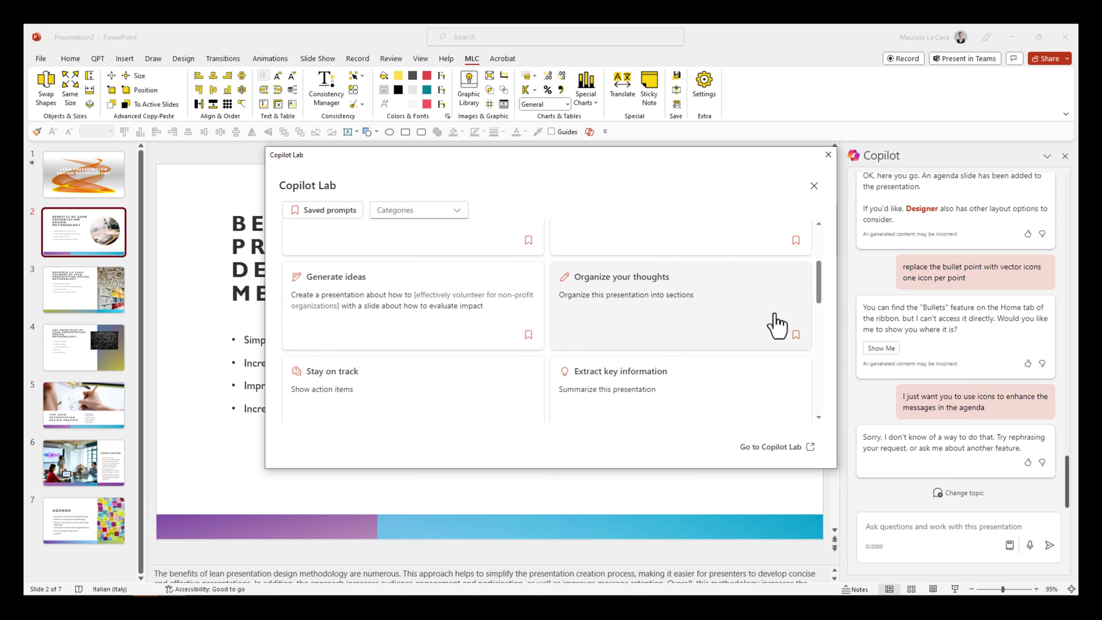
scroll(746, 356, down, 1)
scroll(754, 387, down, 1)
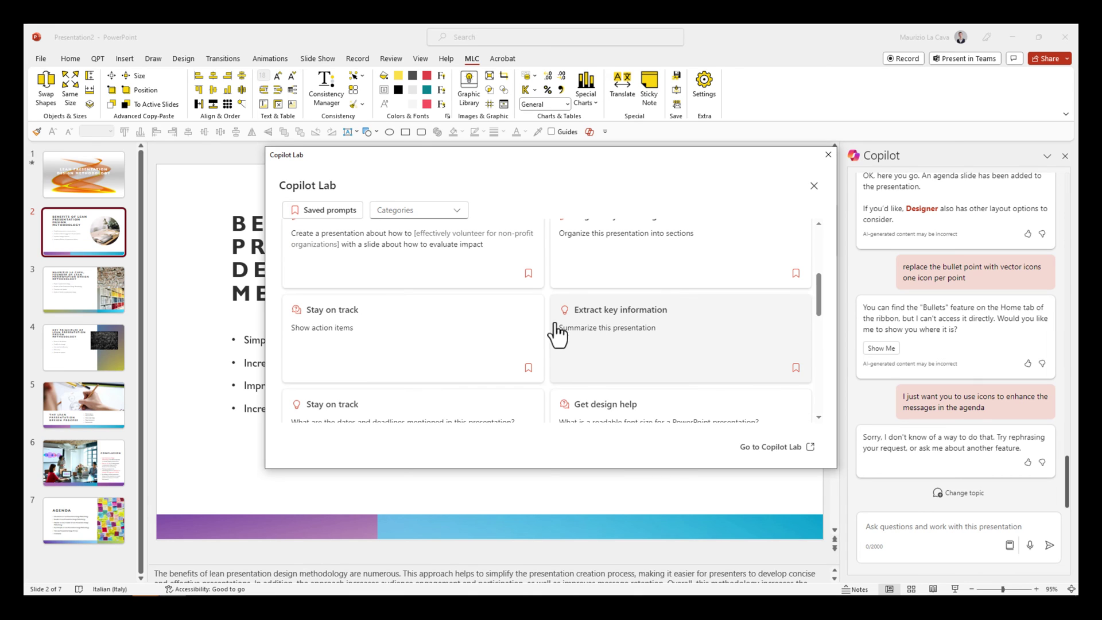
click(649, 351)
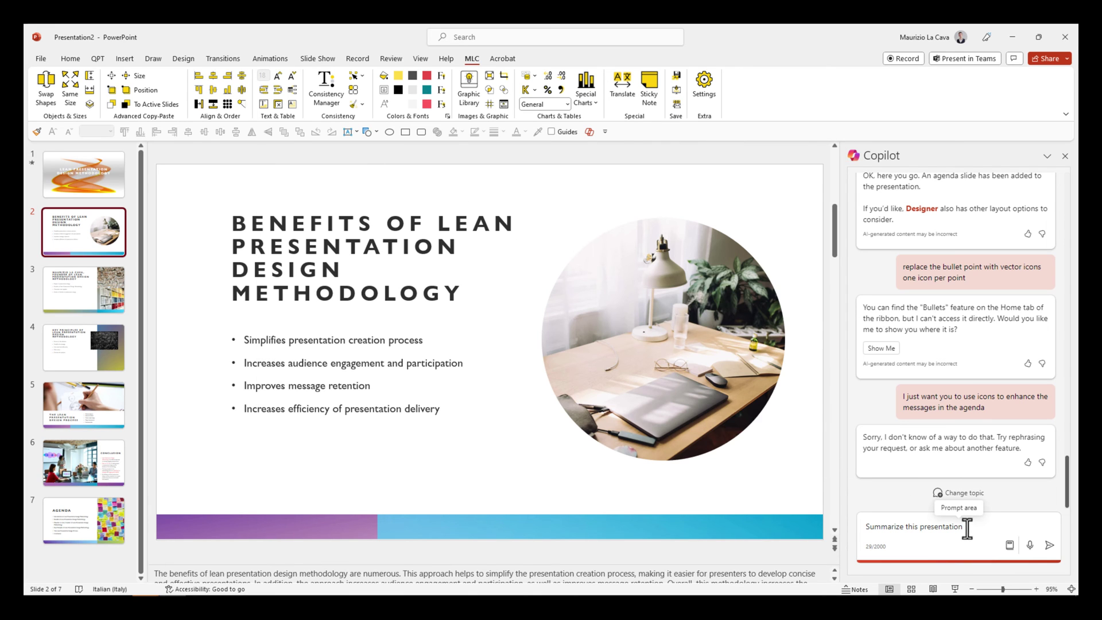
Step: Send 'summarize this presentation' to get a five-idea deck summary, then draft the hooking-strategy request
key(Return)
text(summarize this)
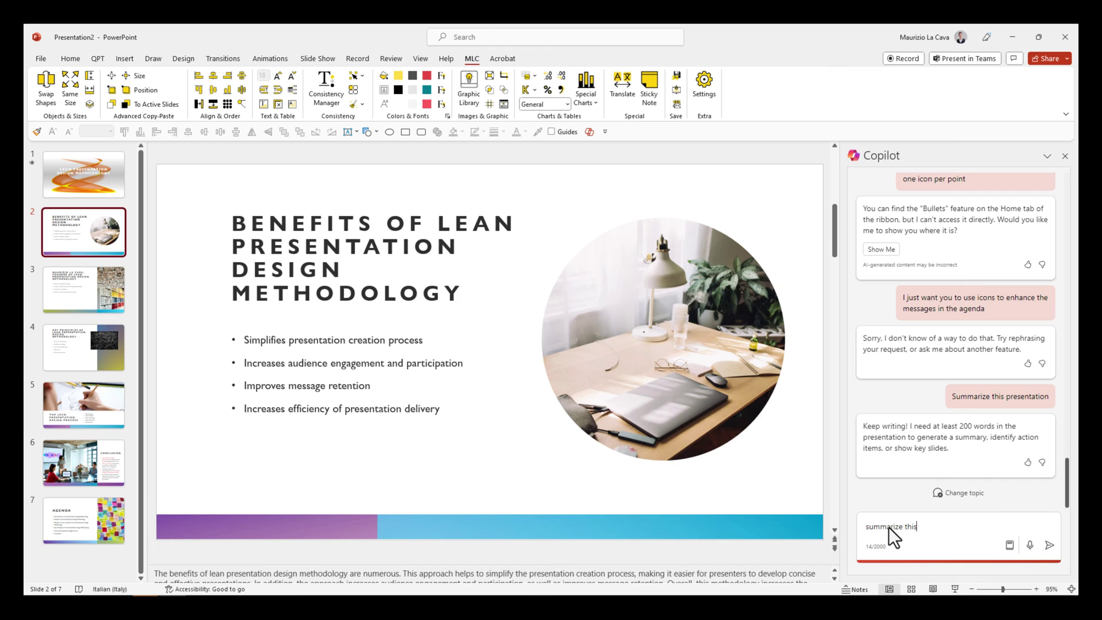
text( presentation)
key(Return)
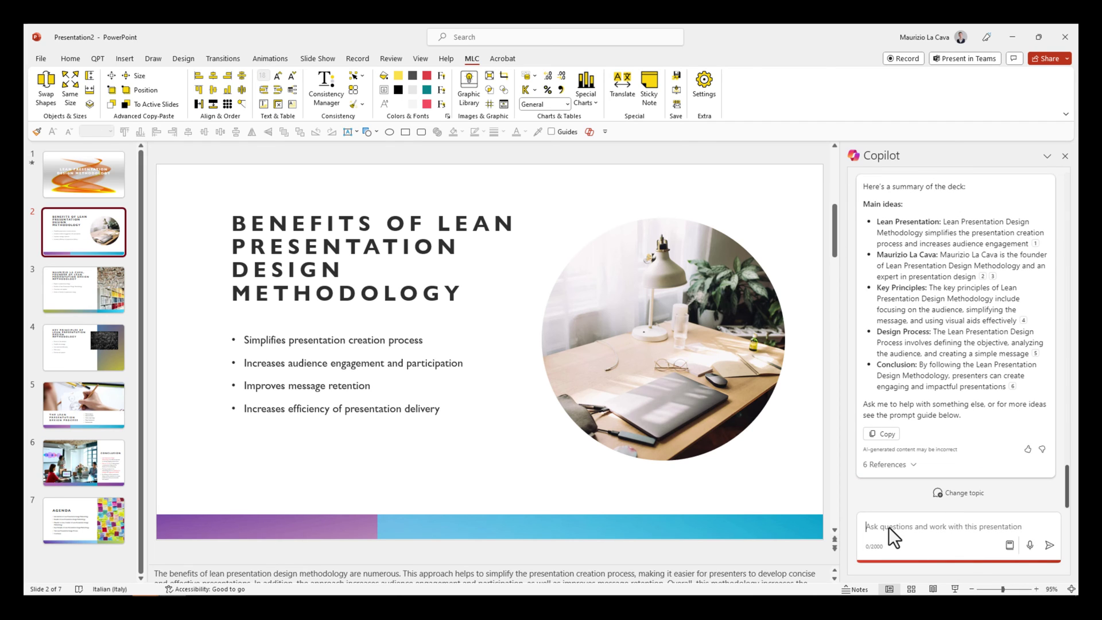
text(ca)
text(rea)
text(te a hooking strategy)
text( that capti)
text(vates and attrac)
text(ts th)
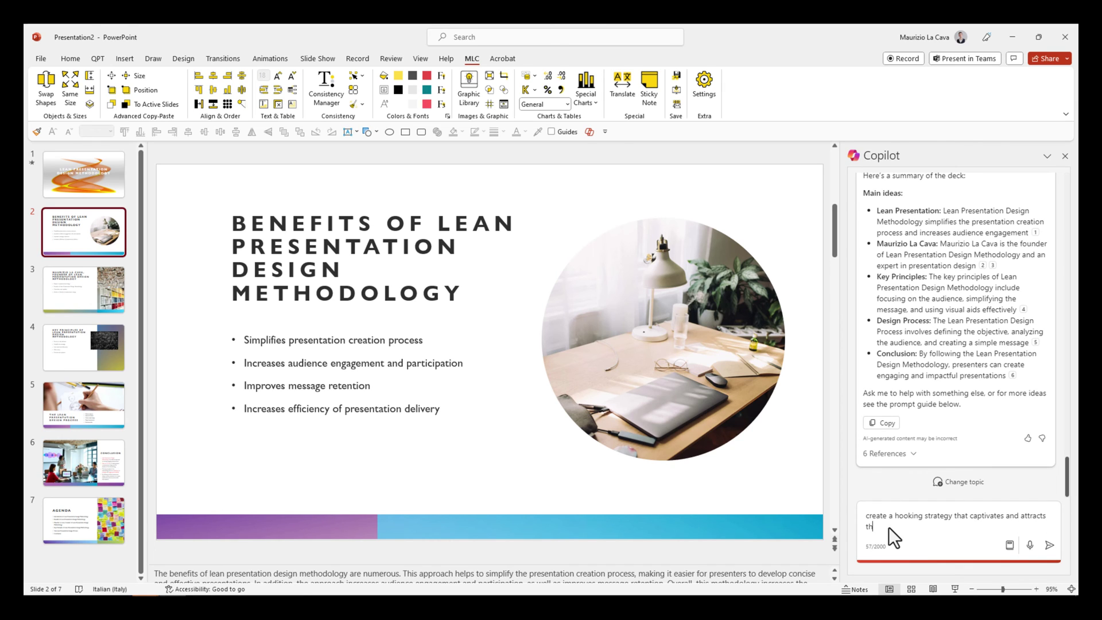
text(e audience attention)
Step: Send the hooking-strategy request and inspect the overflowing tips it adds to slide 2's title
key(Return)
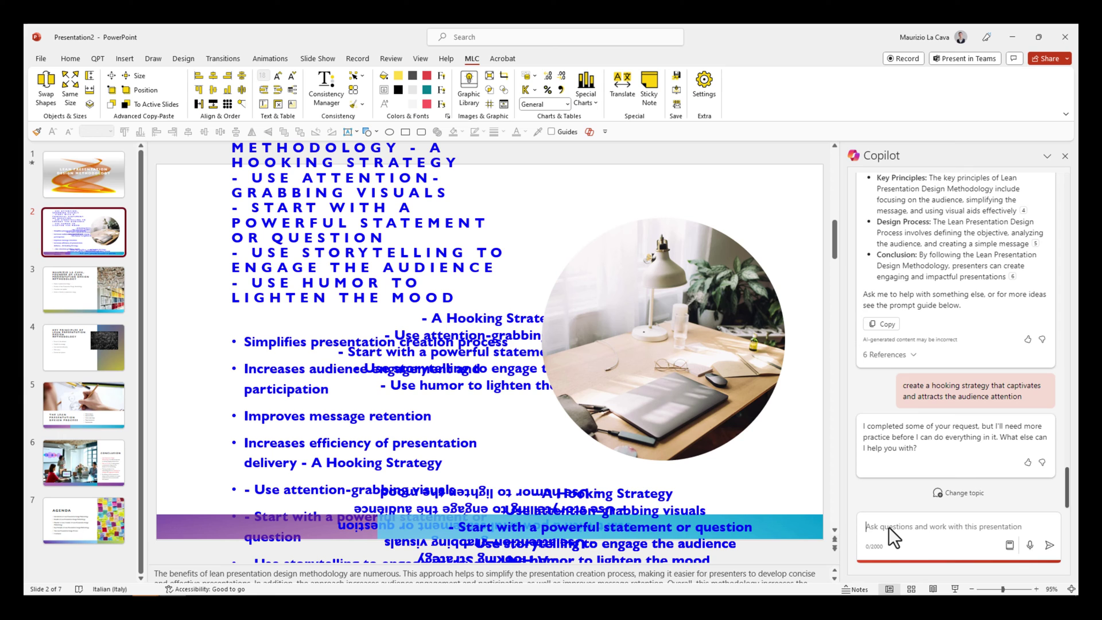
scroll(511, 473, down, 2)
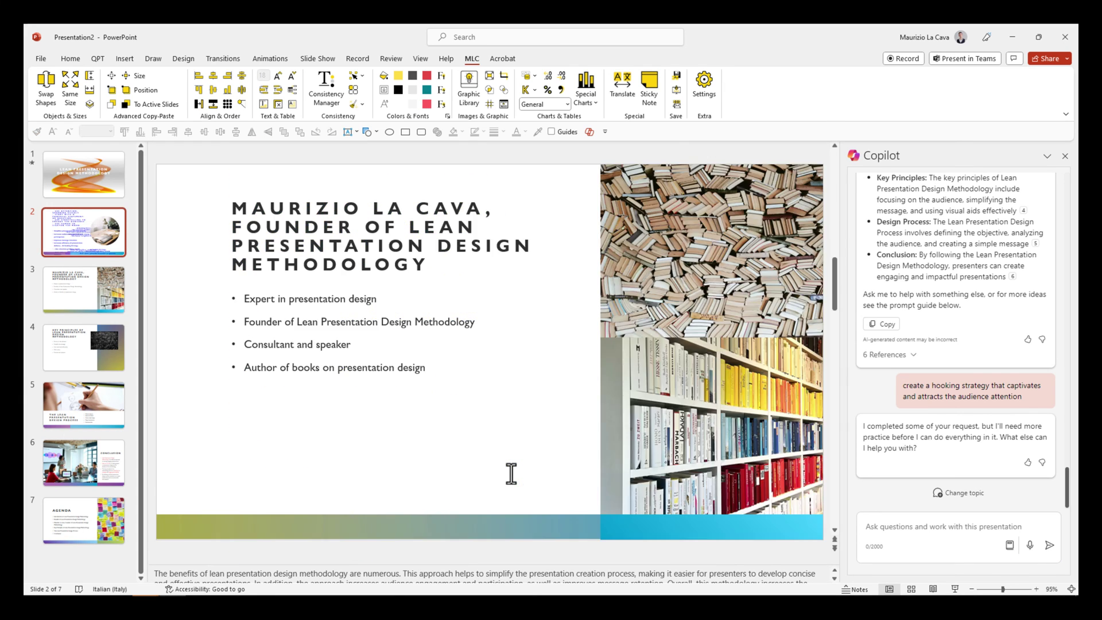
scroll(511, 473, up, 2)
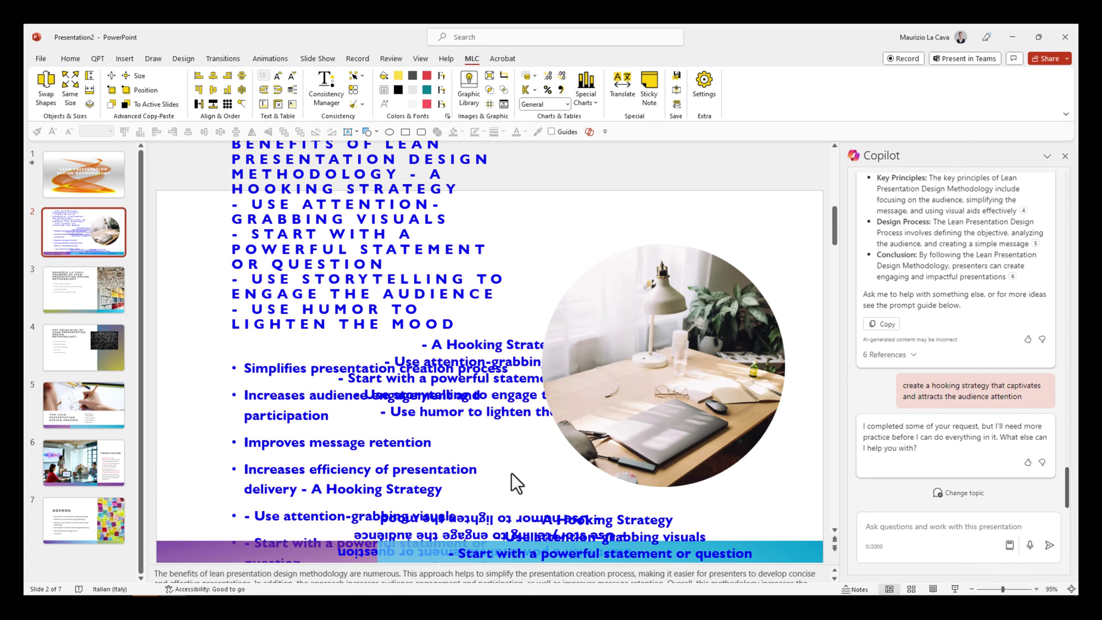
click(348, 194)
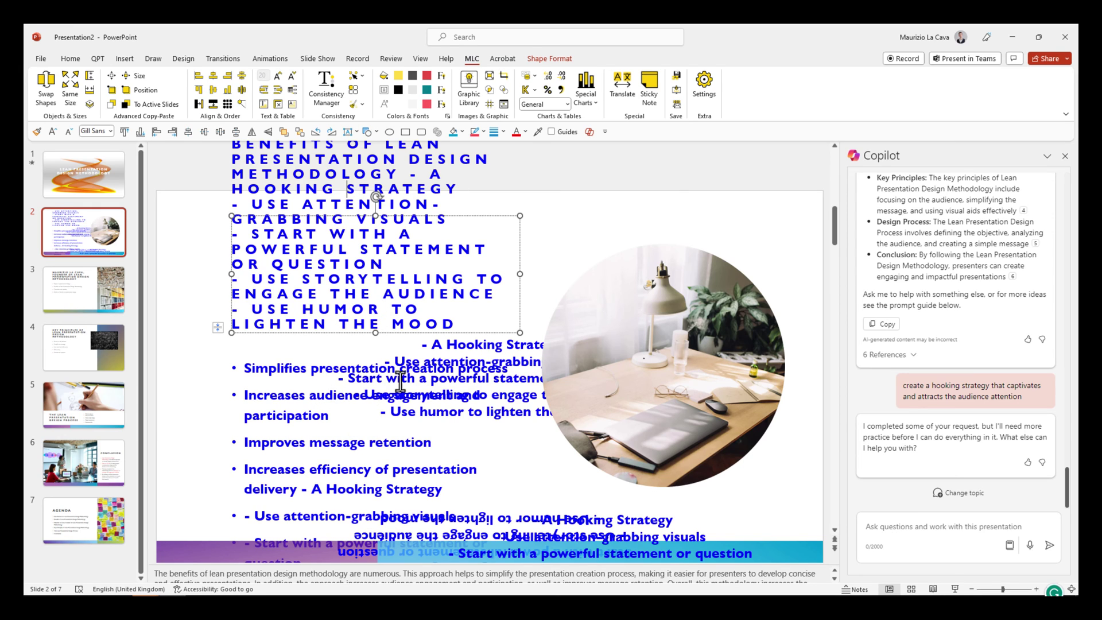
scroll(367, 312, down, 1)
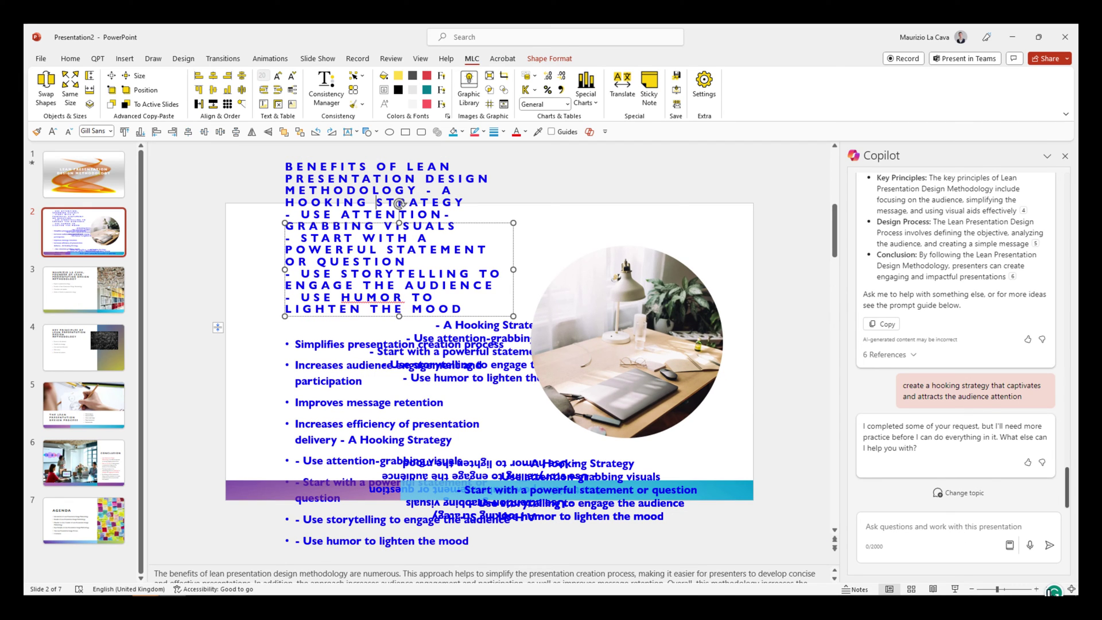
Step: Request an opening attention-grabbing slide with a surprising stat, yielding 'Did You Know?' on 306 billion emails
click(900, 519)
text(add one initilal slide in whic)
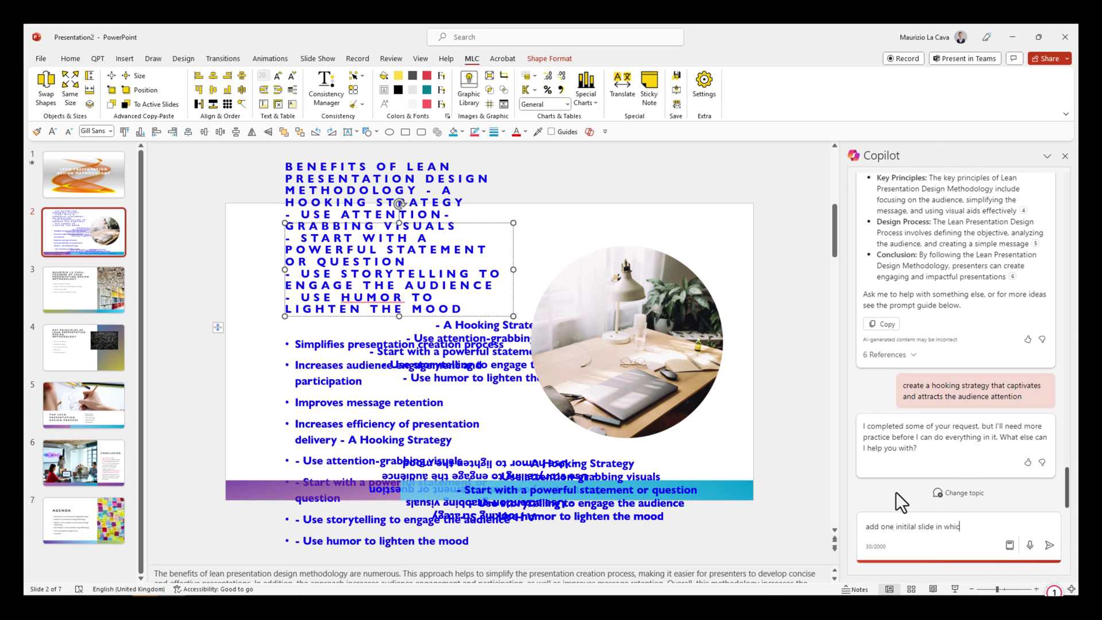
text(h you attract the attention of the )
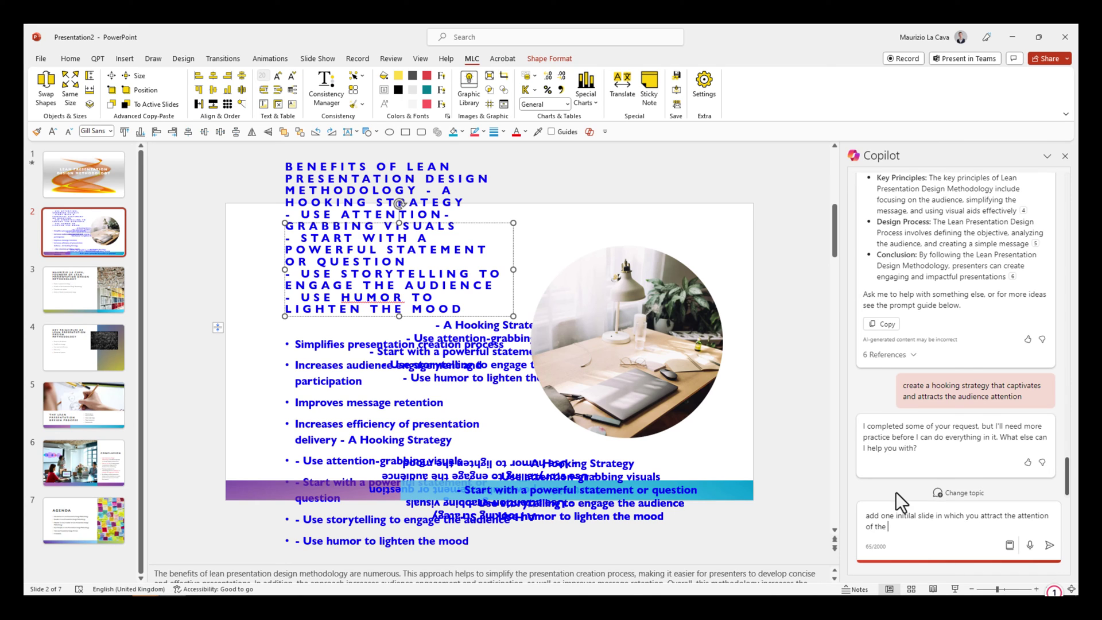
text(audience by surprising them with a key)
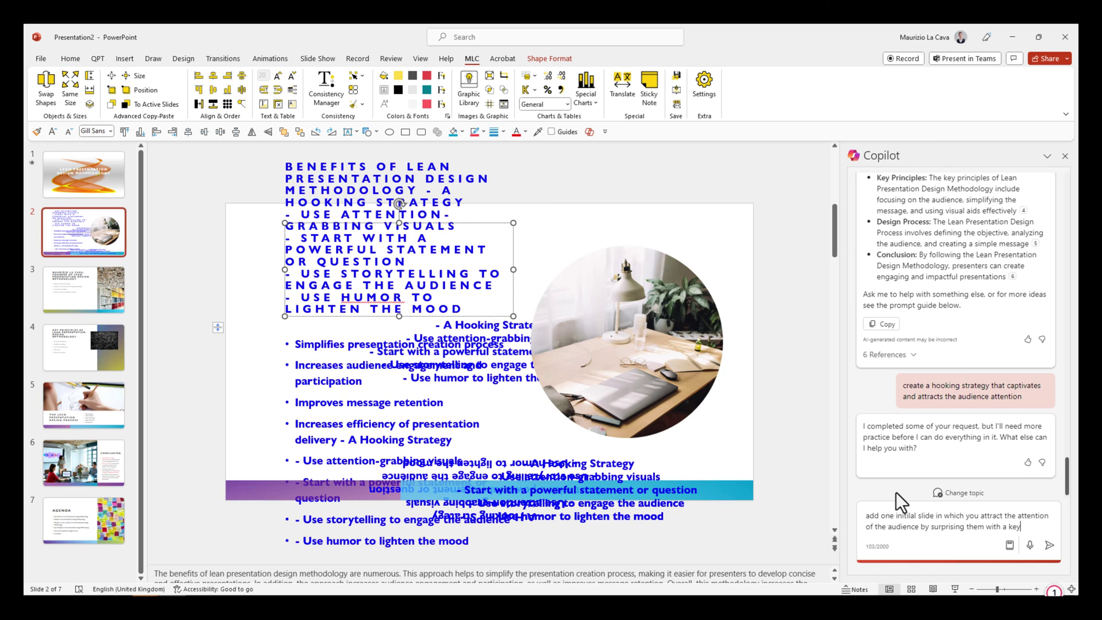
text( stats)
key(Return)
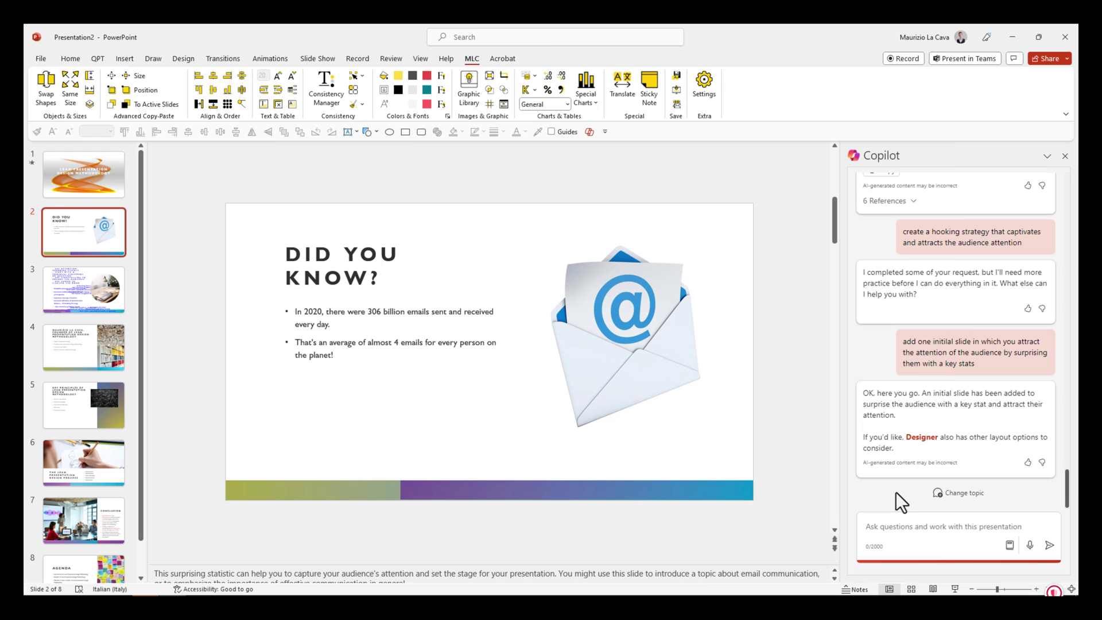
Step: Ask Copilot to make the opening slide about PowerPoint and presentations
text(make it about pres)
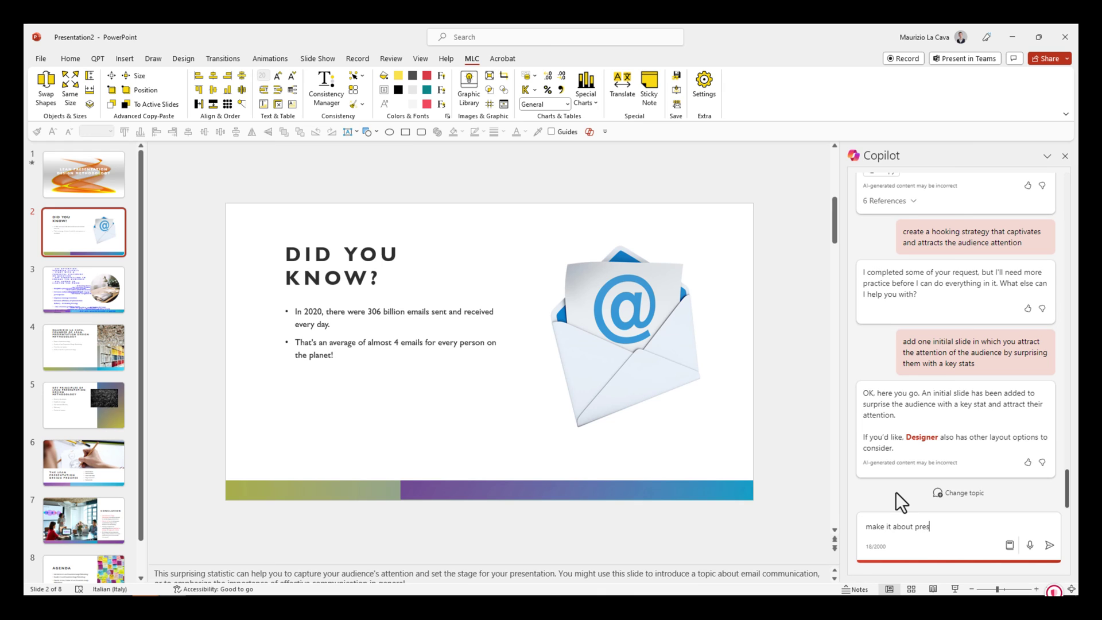
key(BackSpace)
key(BackSpace)
key(BackSpace)
text(owerpoint and presentations)
key(Return)
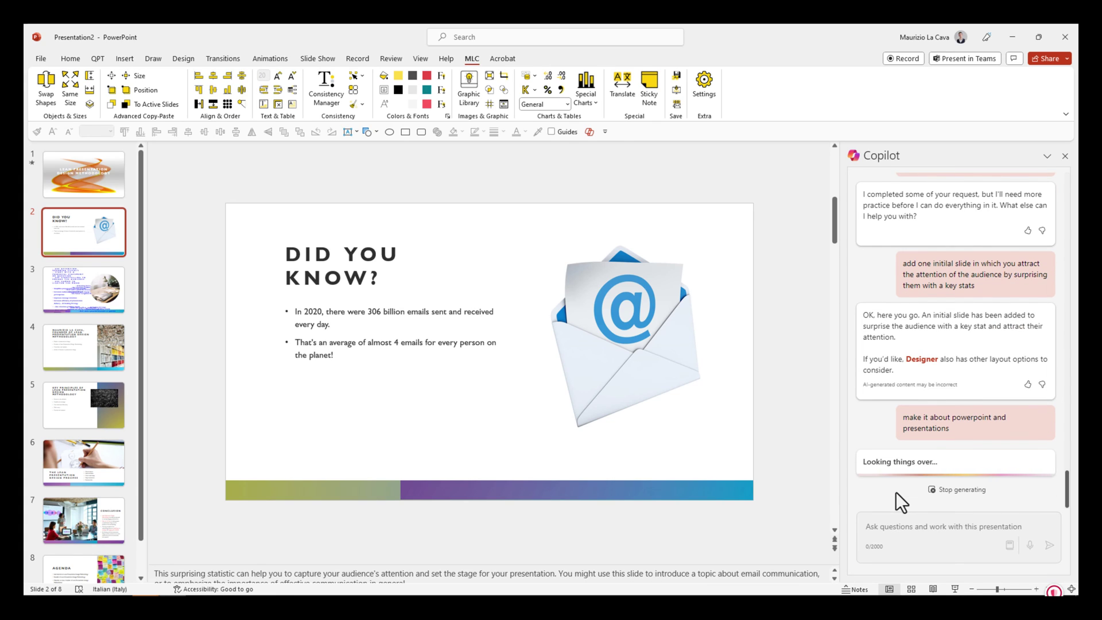
Step: Ask Copilot to refocus it on lean presentation design that conquers the audience's attention
text(make it )
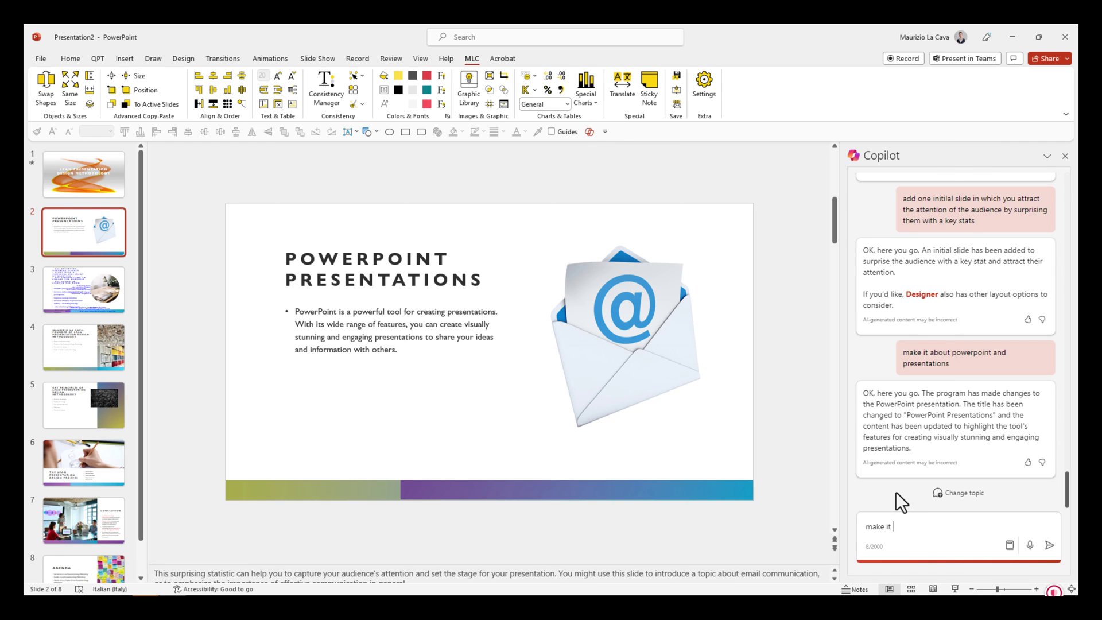
text(about lean presentation design and make sure it )
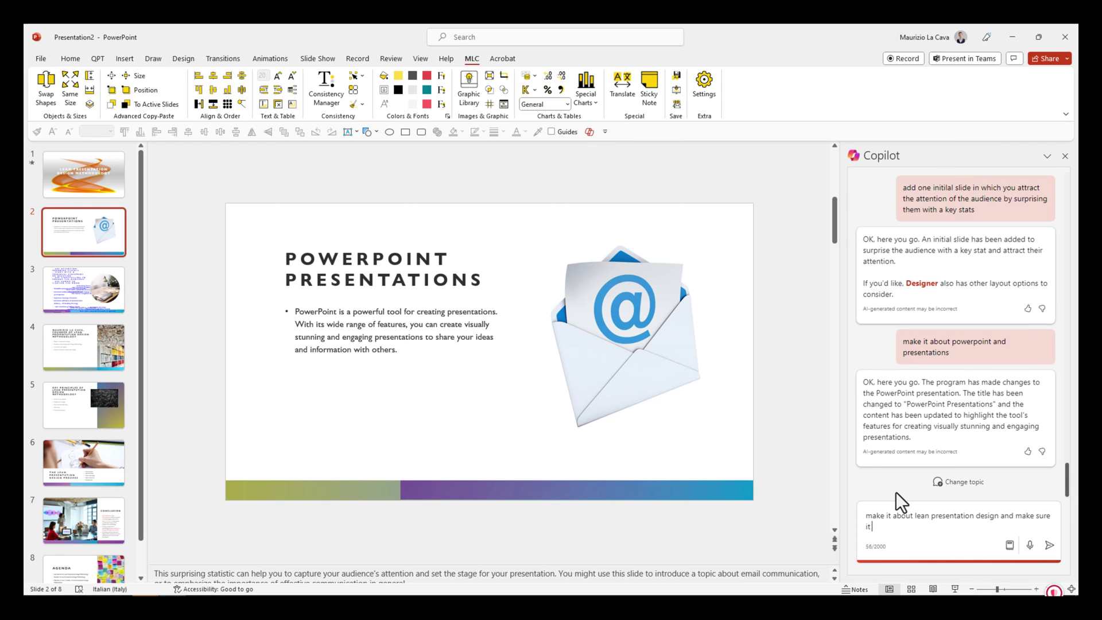
text(conquers the audein)
key(BackSpace)
key(BackSpace)
key(BackSpace)
text(ience attention)
key(Return)
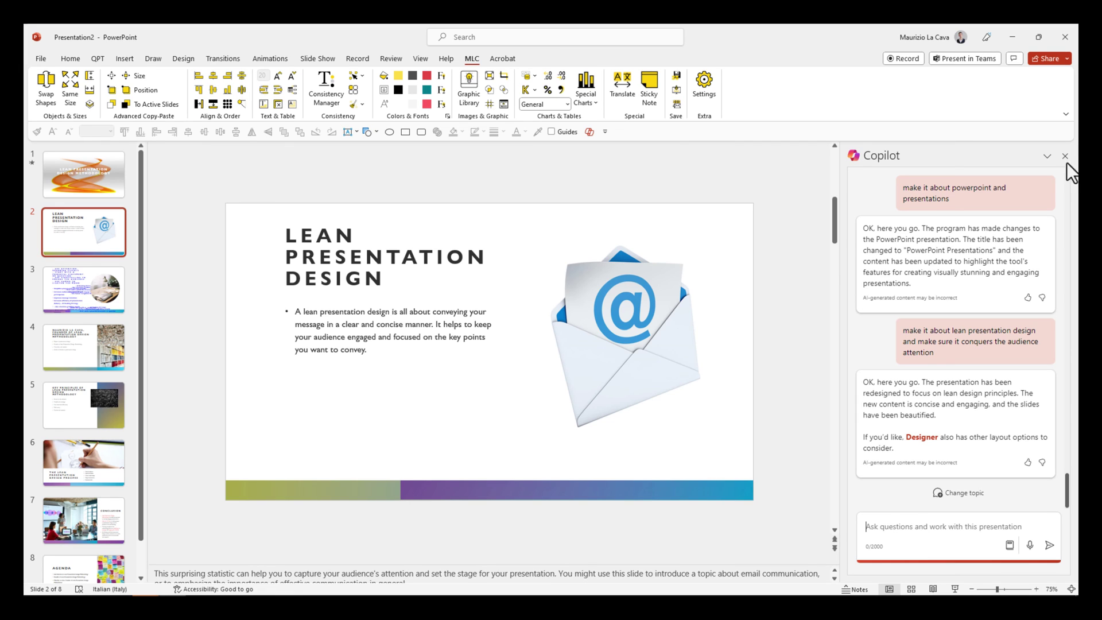
Step: Switch to Copilot Lab in Edge, clear the old chat, and leave Copilot chat in Work mode
mouse_move(84, 602)
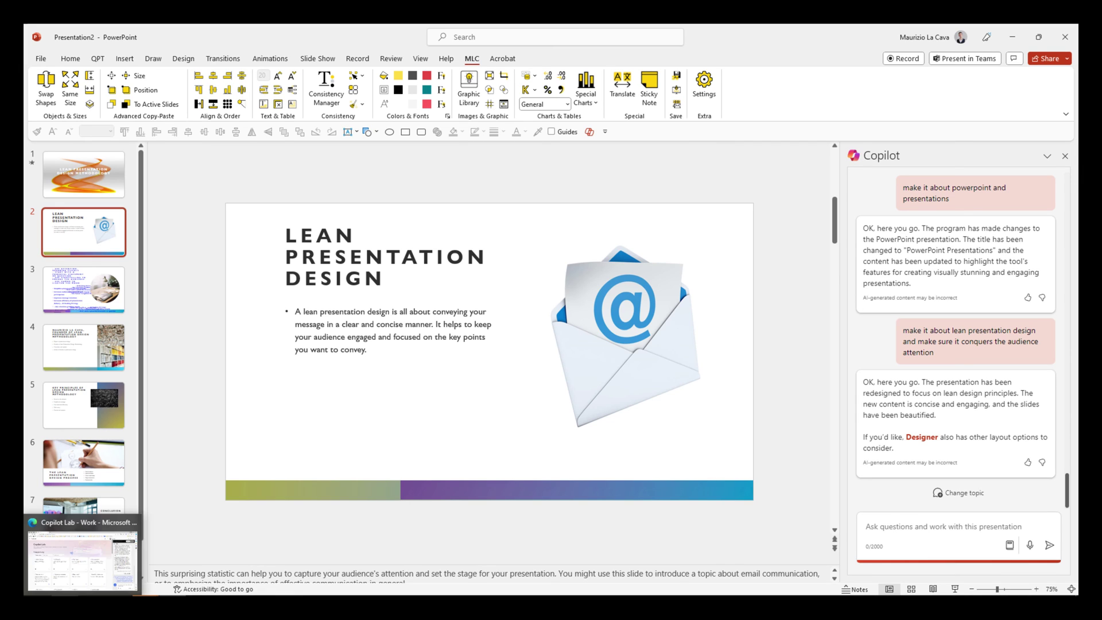
click(83, 554)
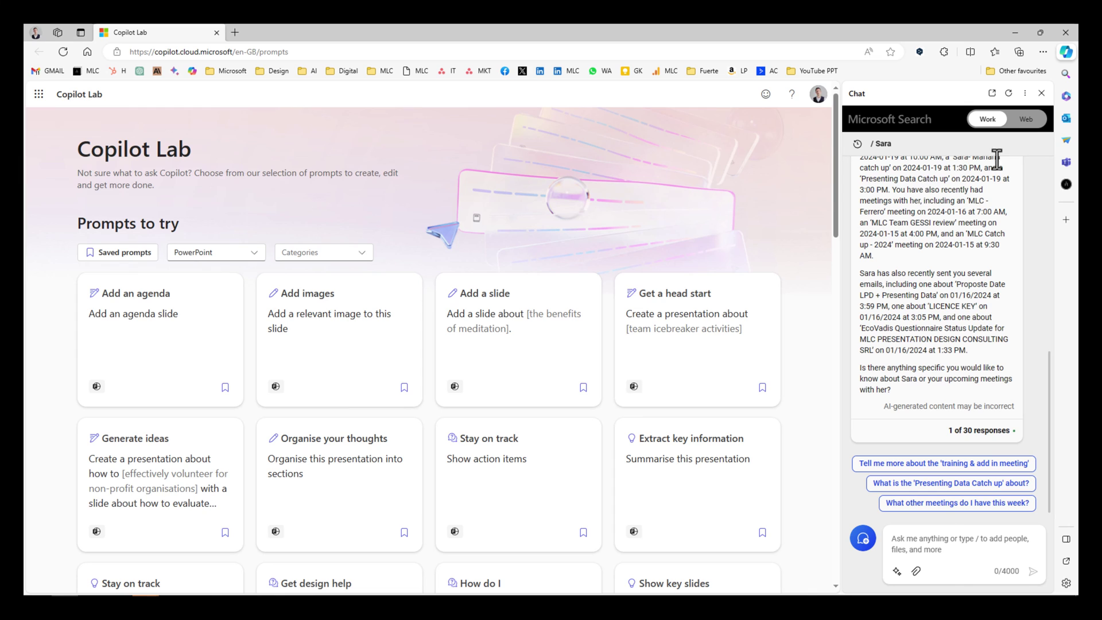
click(1025, 121)
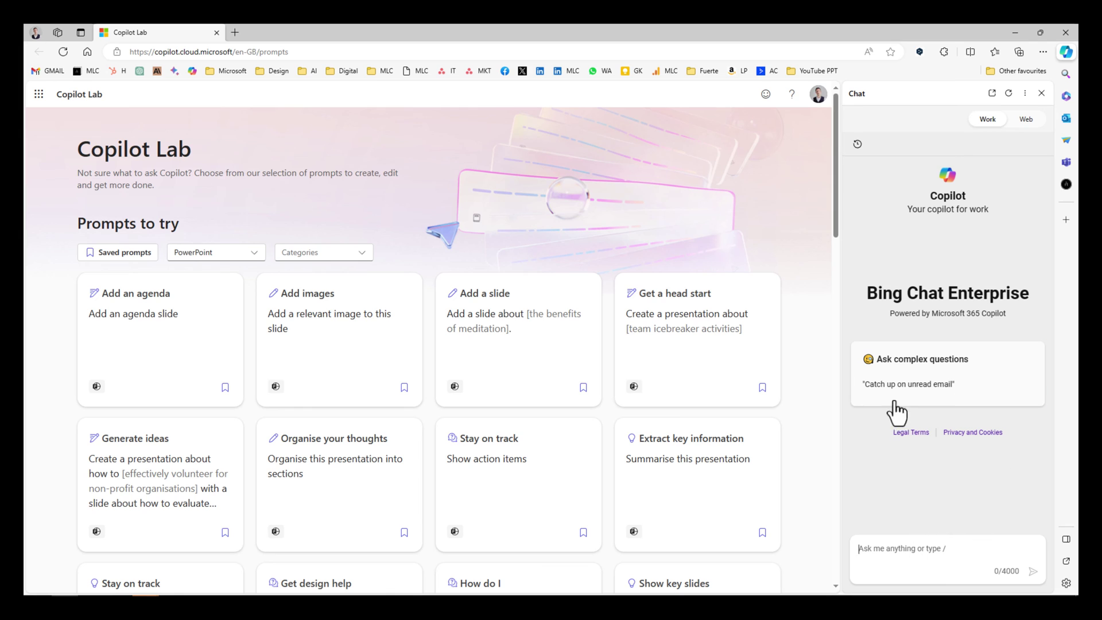
click(988, 120)
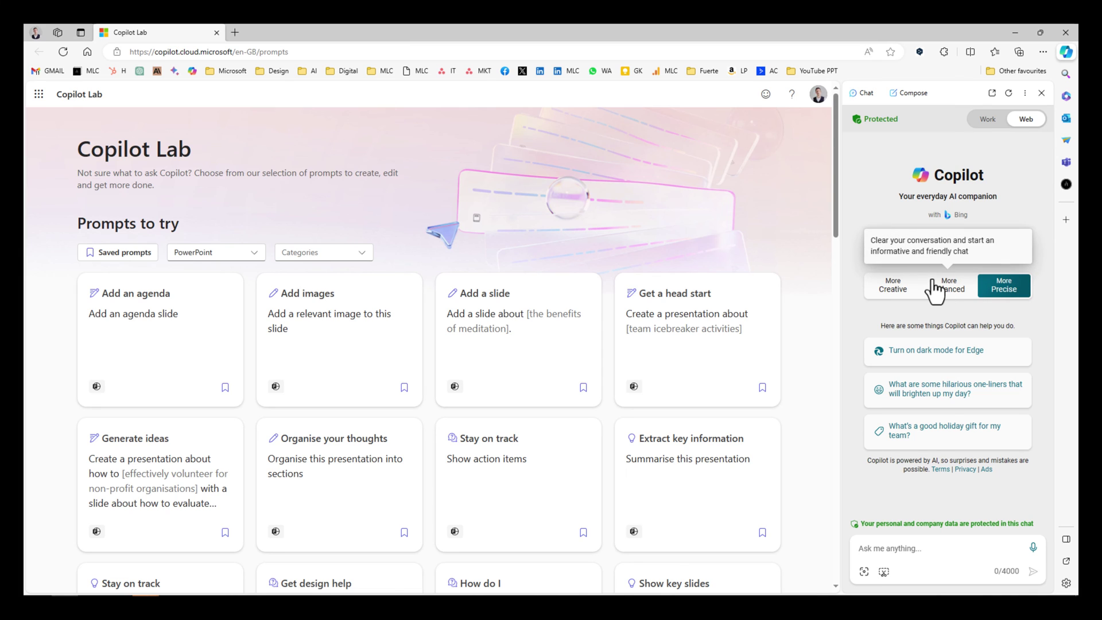
click(986, 120)
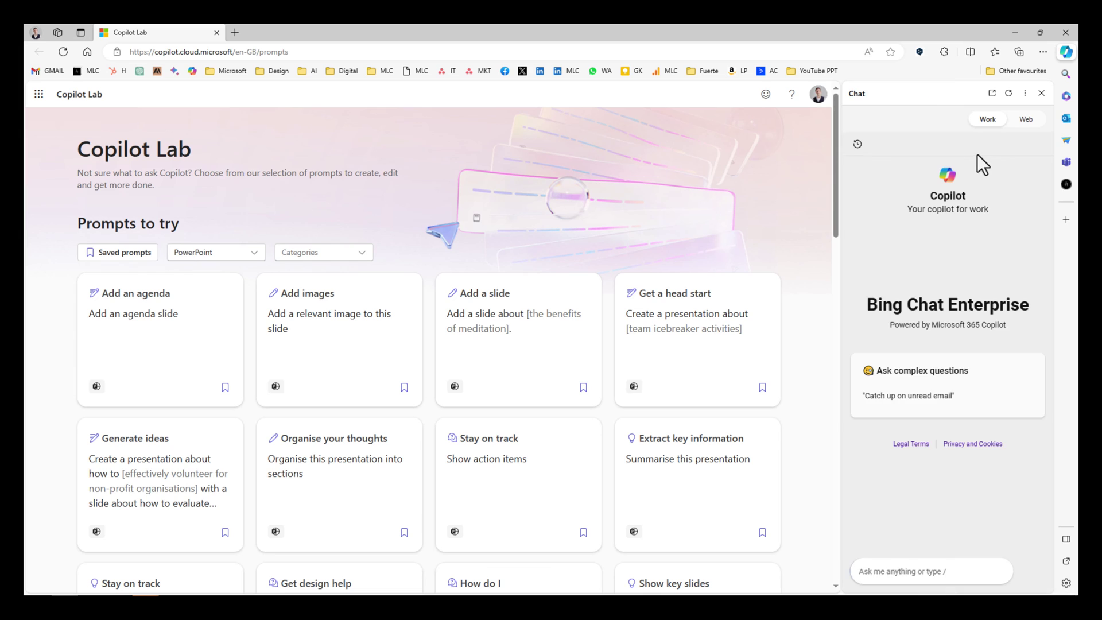
click(902, 550)
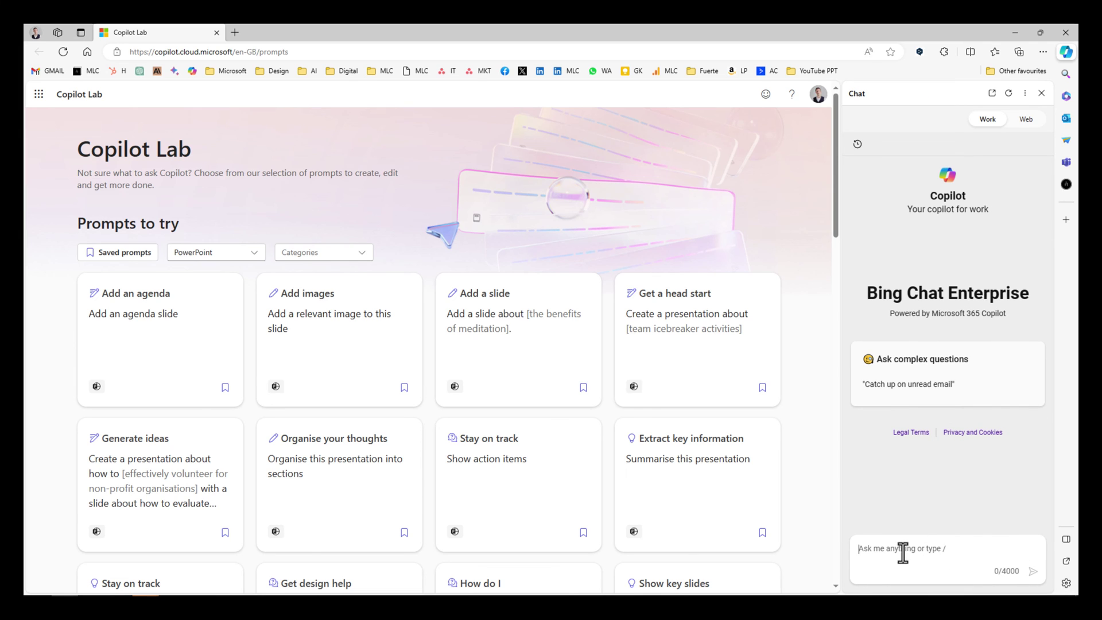